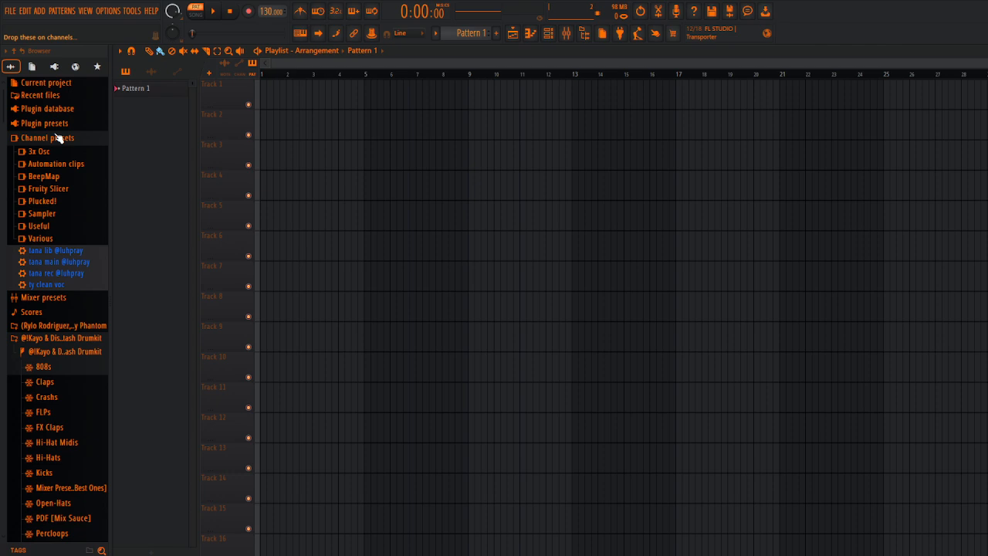
Step: Switch playback to song mode and open the audio settings to review the available input/output devices
left_click(197, 15)
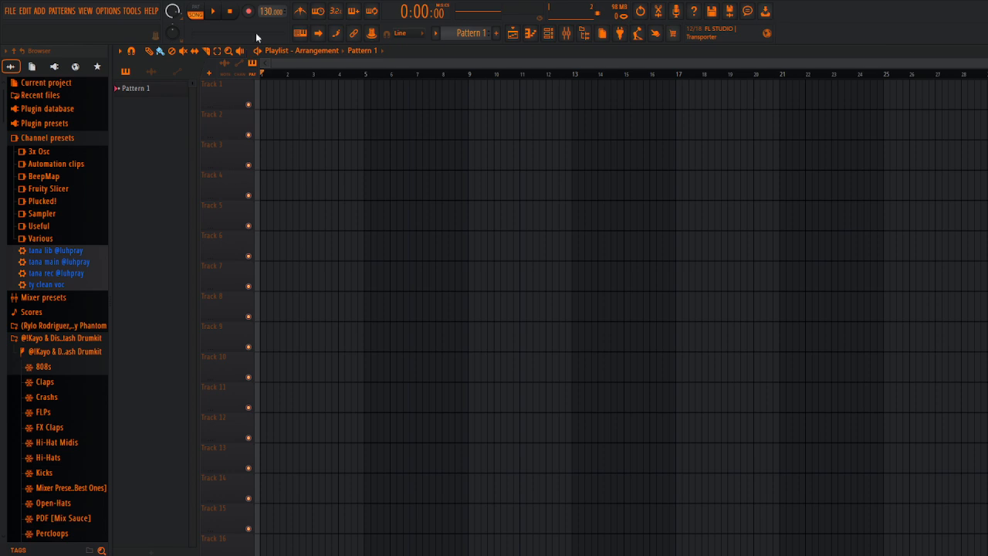
left_click(109, 11)
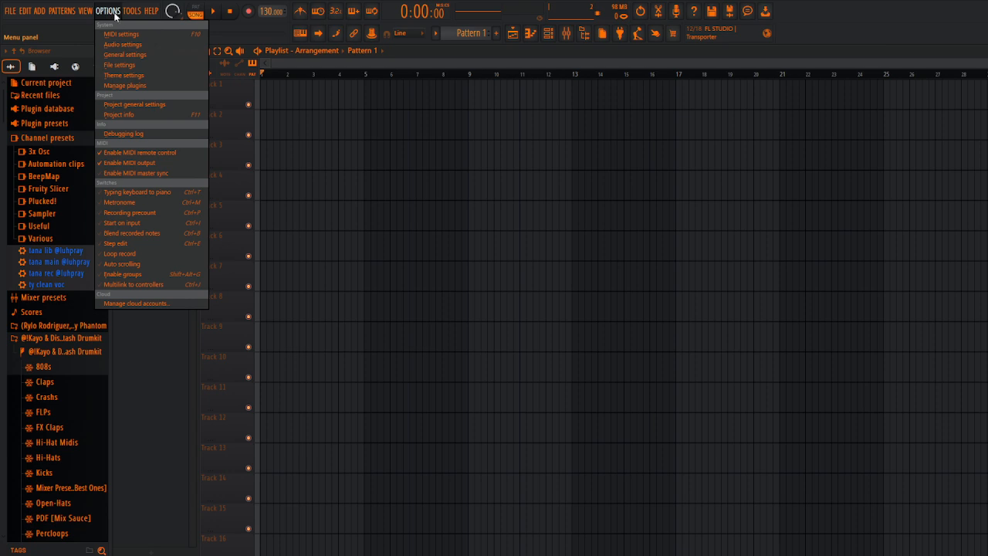
left_click(139, 48)
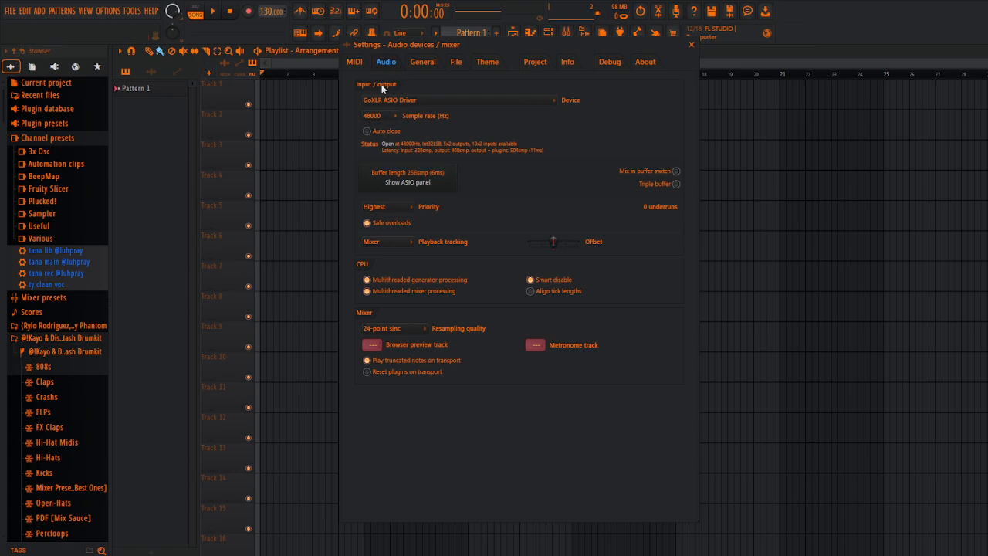
left_click(398, 100)
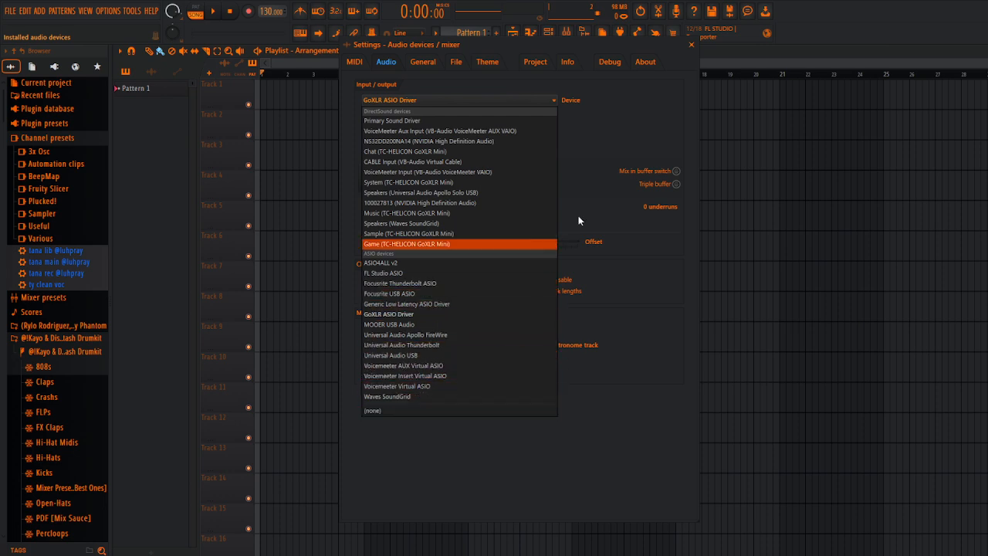
left_click(603, 145)
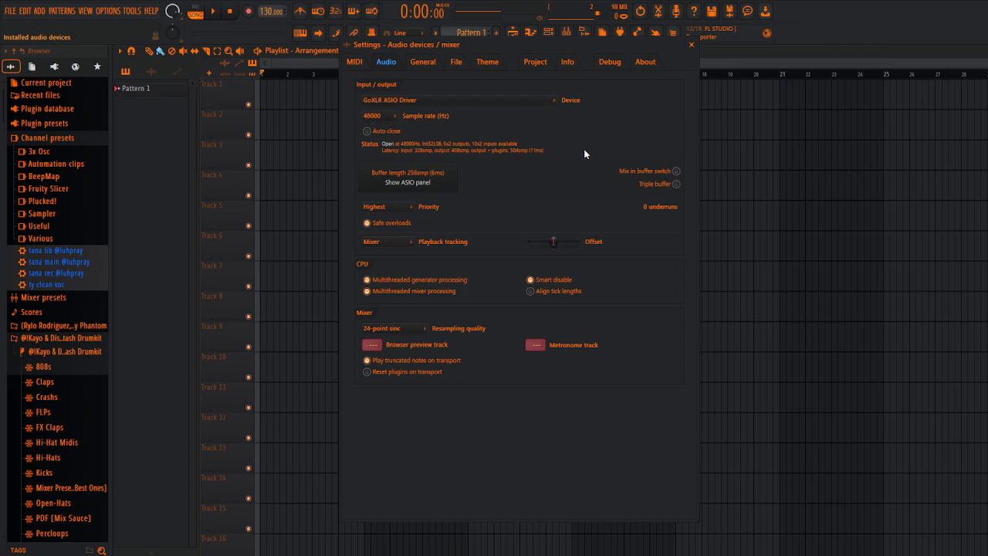
Step: Examine the available ASIO buffer sizes in the audio driver's control panel, and close the settings
left_click(412, 184)
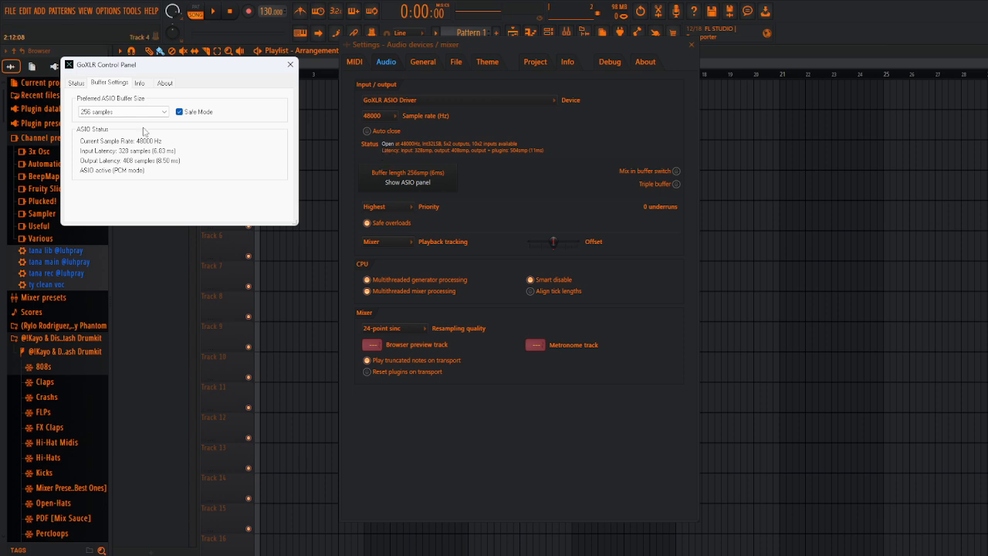
left_click_drag(132, 67, 155, 98)
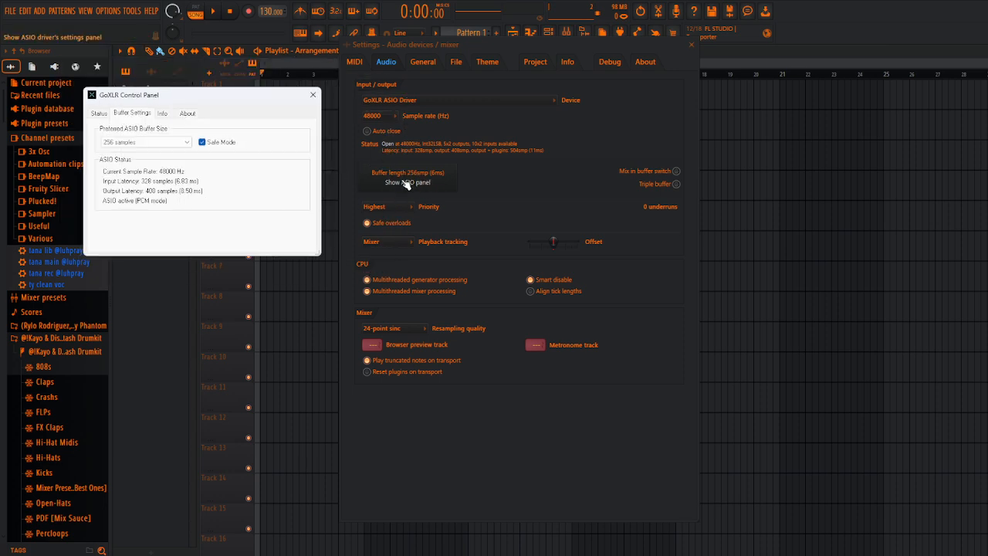
left_click(168, 142)
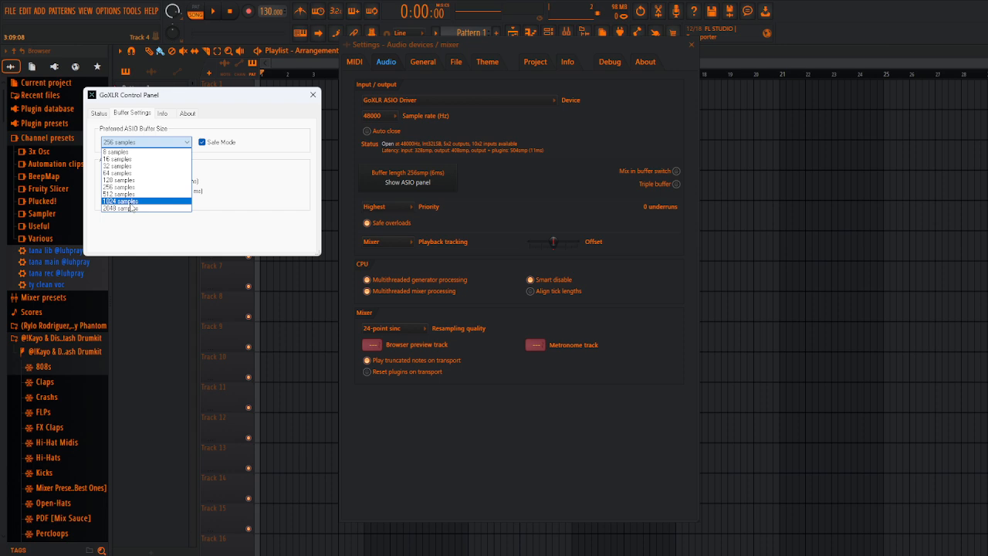
left_click(293, 103)
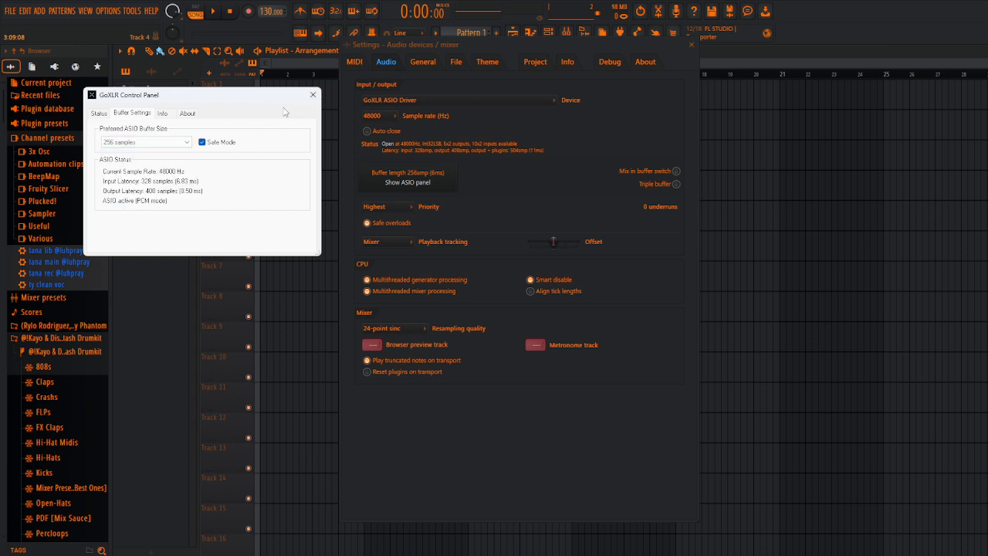
left_click(312, 95)
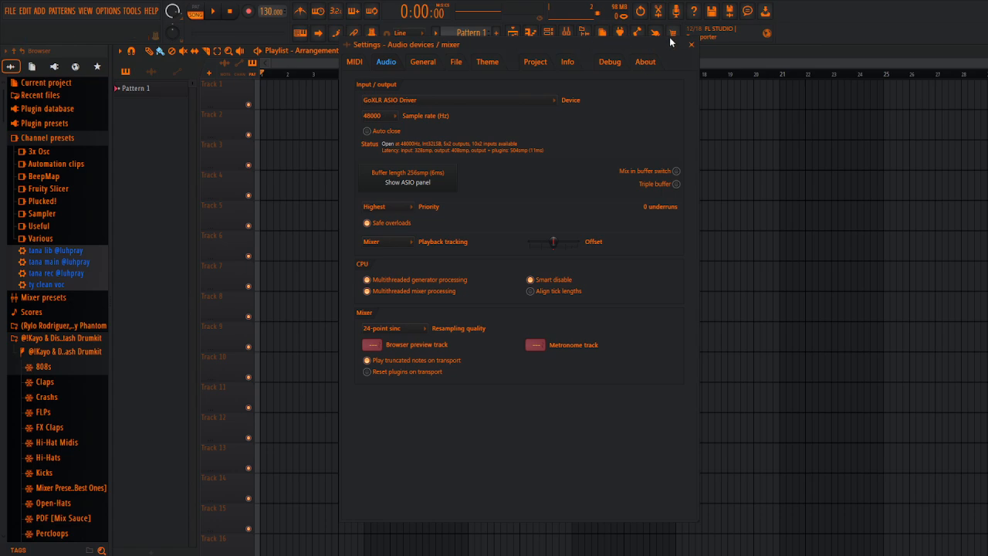
left_click(691, 44)
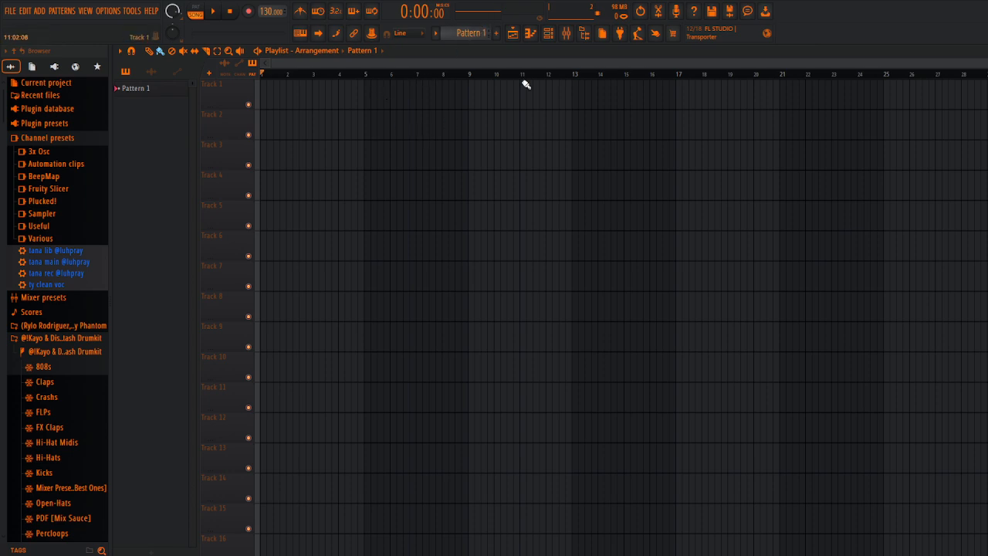
Step: Show the mixer in place of the playlist and disable the Fruity Limiter on the Master track
left_click(522, 32)
left_click(521, 32)
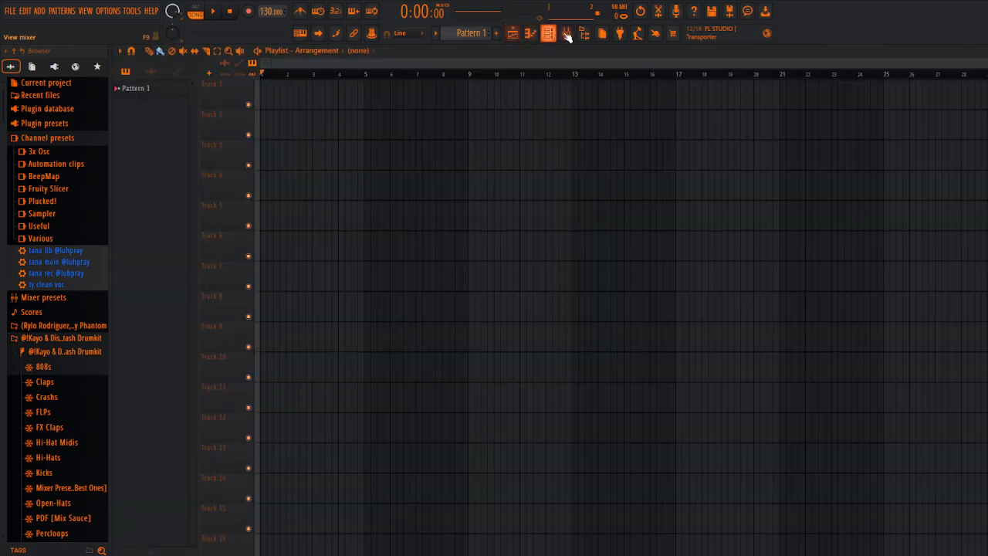
left_click(560, 36)
left_click(561, 36)
left_click(515, 32)
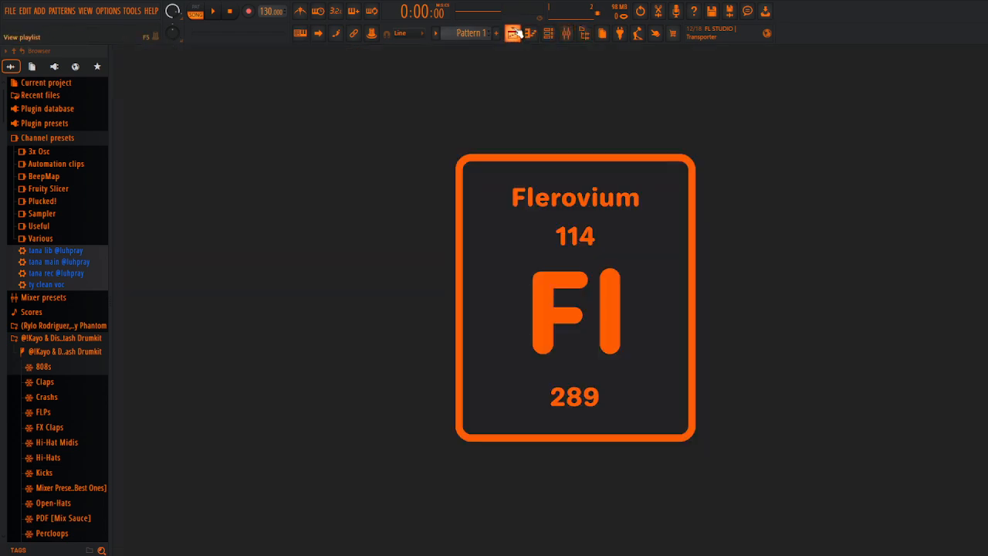
left_click(566, 32)
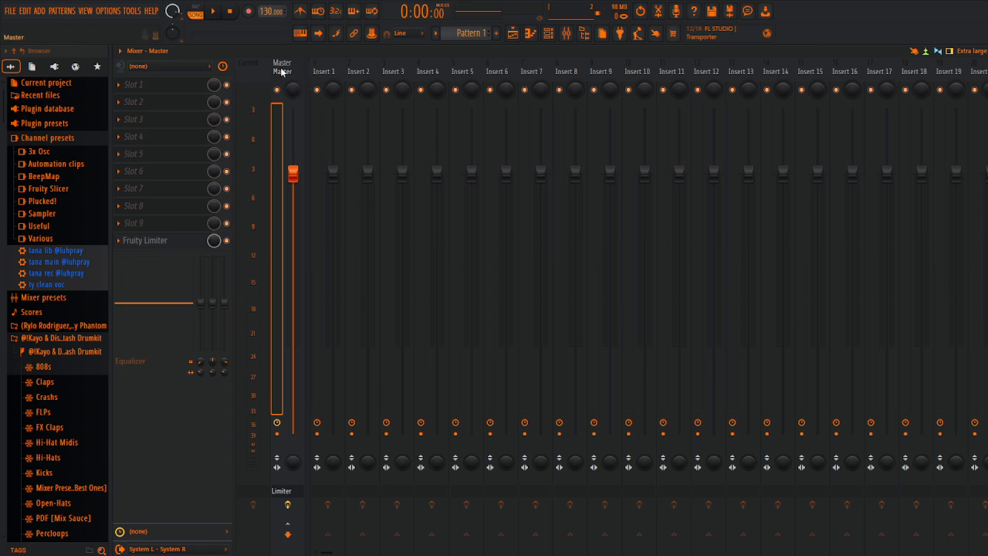
left_click(227, 240)
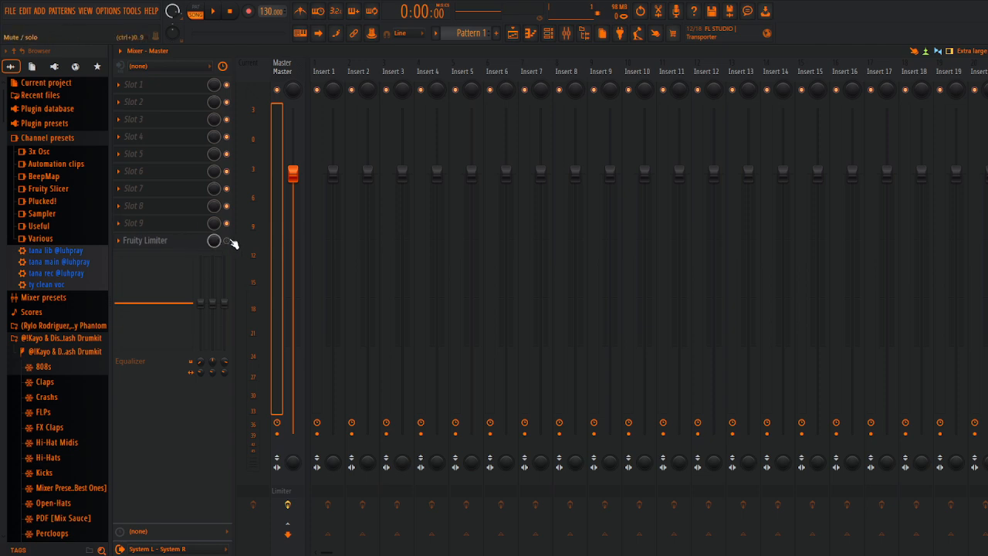
Step: Load Auto-Tune_Evo_VST into the first effect slot of Insert 1
left_click(322, 73)
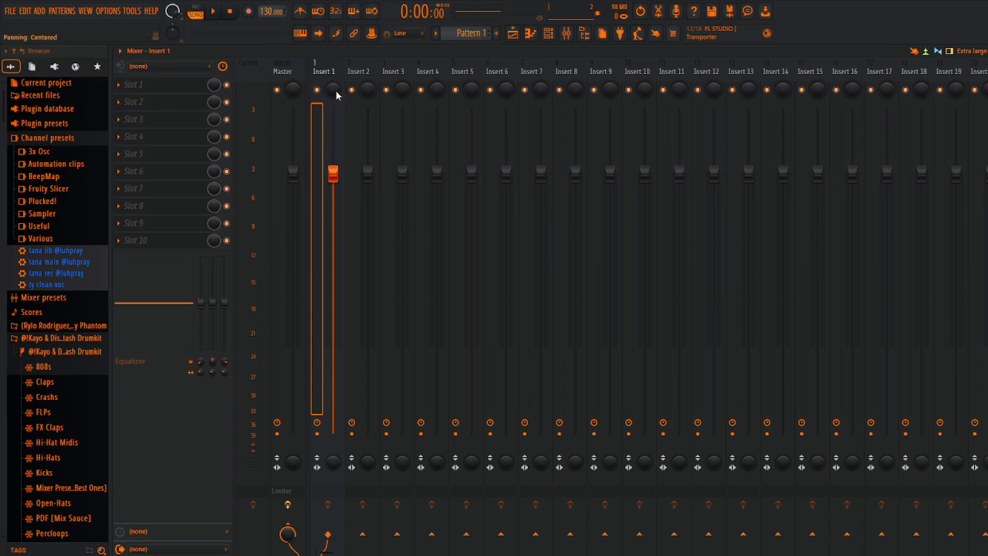
left_click(155, 90)
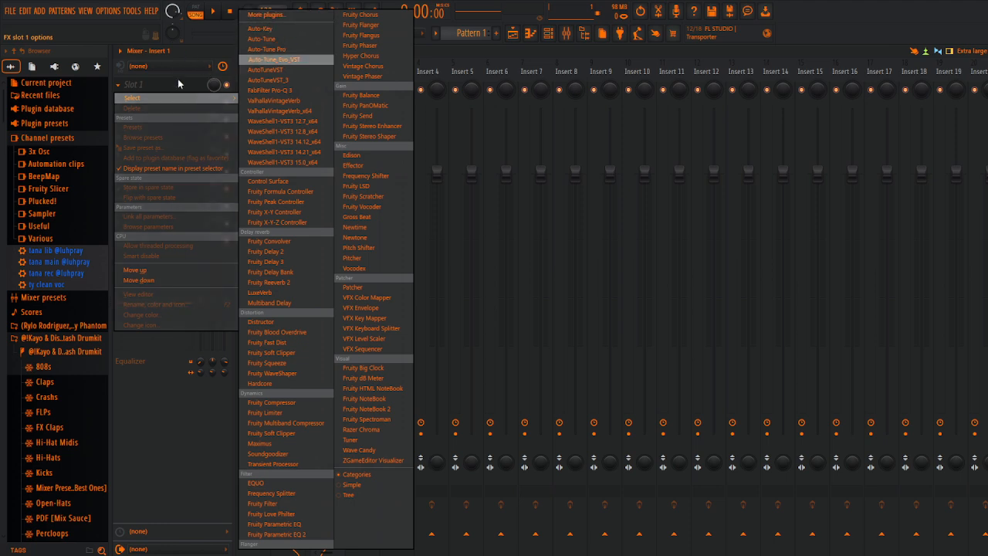
left_click(157, 338)
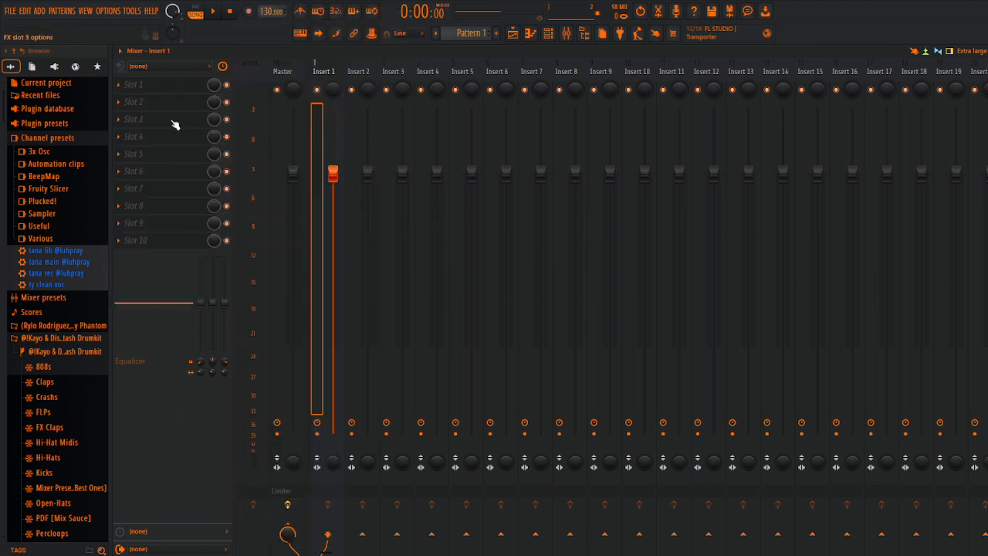
left_click(137, 91)
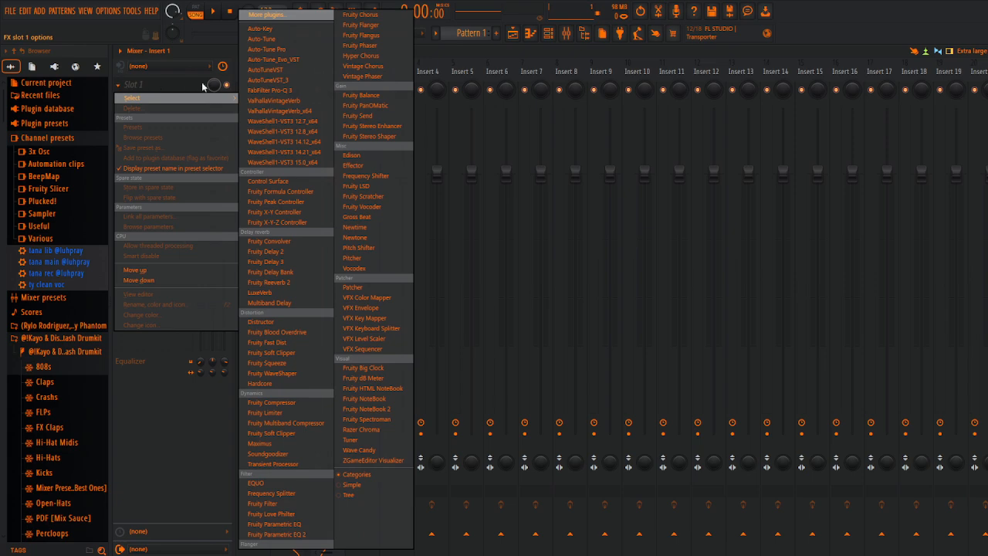
left_click(292, 60)
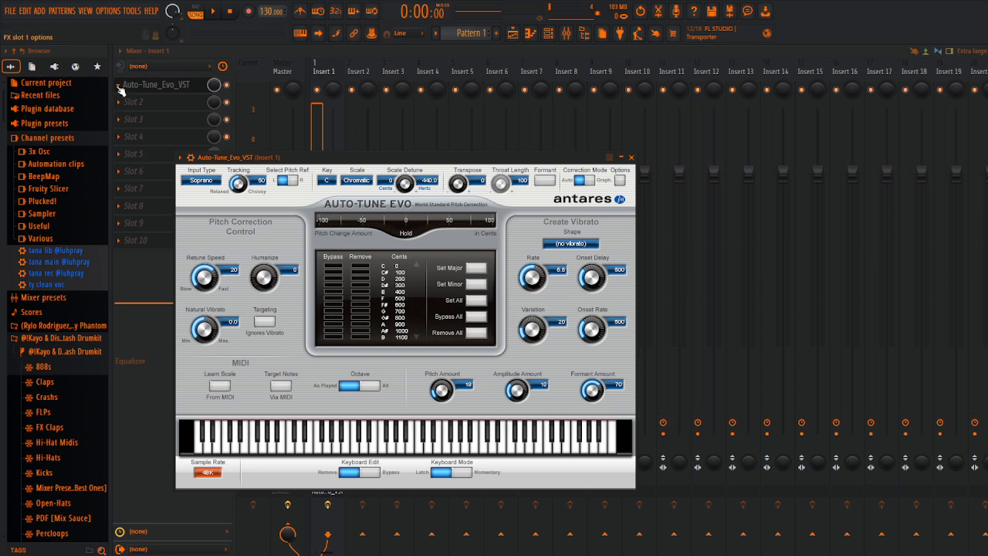
Step: Replace the plugin in the first effect slot of Insert 1 with Pitcher
left_click(120, 90)
mouse_move(151, 99)
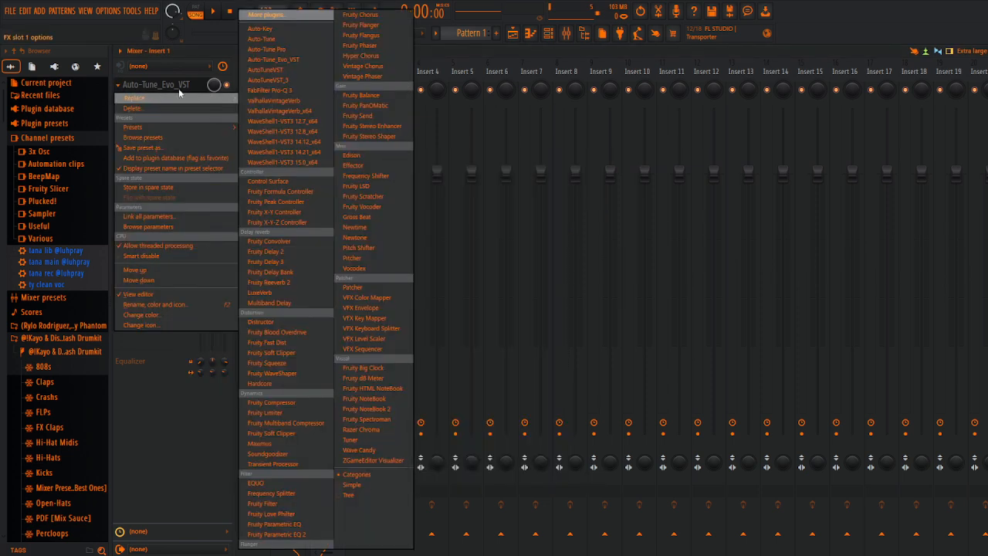
left_click(364, 258)
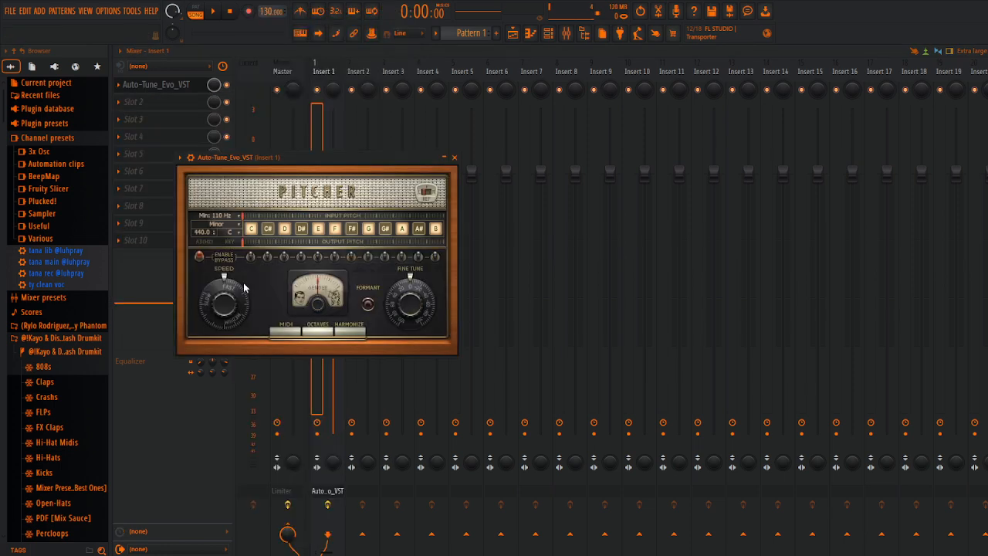
Step: Adjust Pitcher's correction speed and close the plugin window
left_click_drag(228, 322, 228, 305)
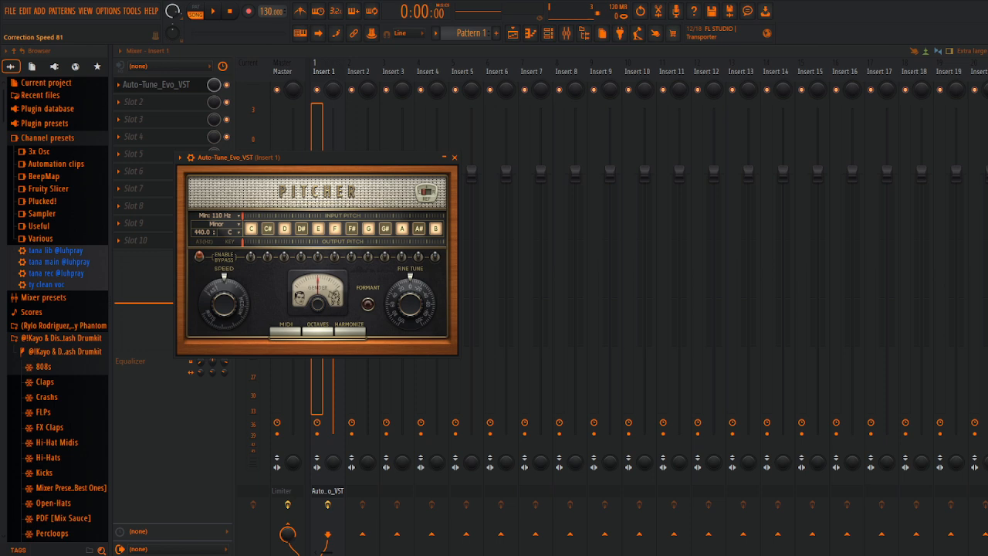
left_click_drag(228, 305, 228, 313)
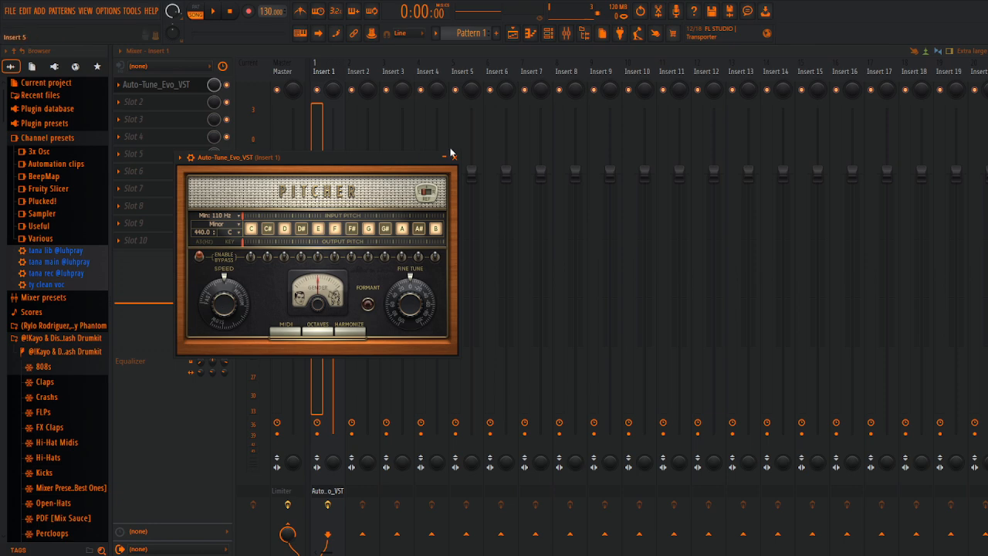
left_click_drag(232, 295, 233, 291)
left_click(455, 158)
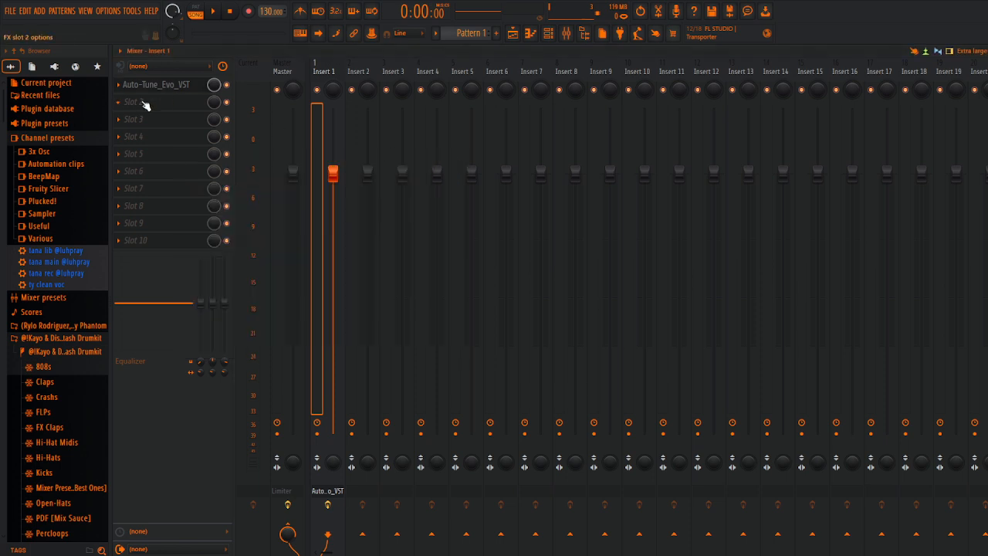
Step: Load Fruity Parametric EQ 2 into the second slot of Insert 1 and shape band 1 into a low cut with a raised frequency
left_click(142, 104)
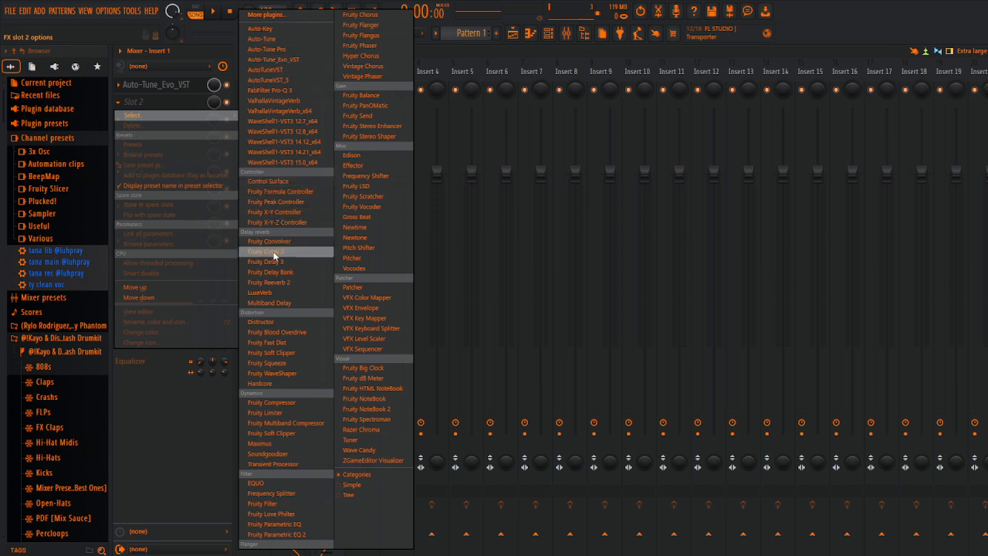
left_click(278, 534)
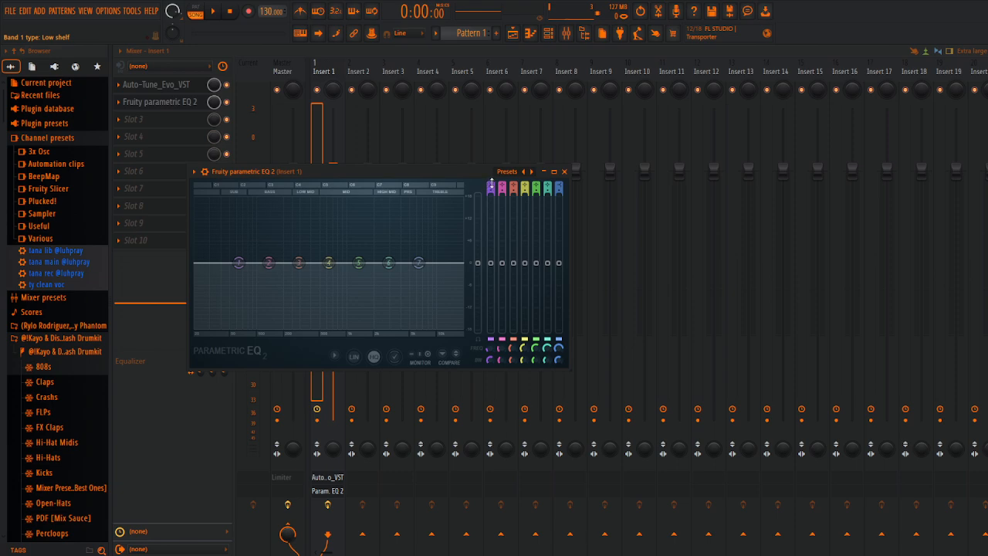
scroll(492, 186, "down", 2)
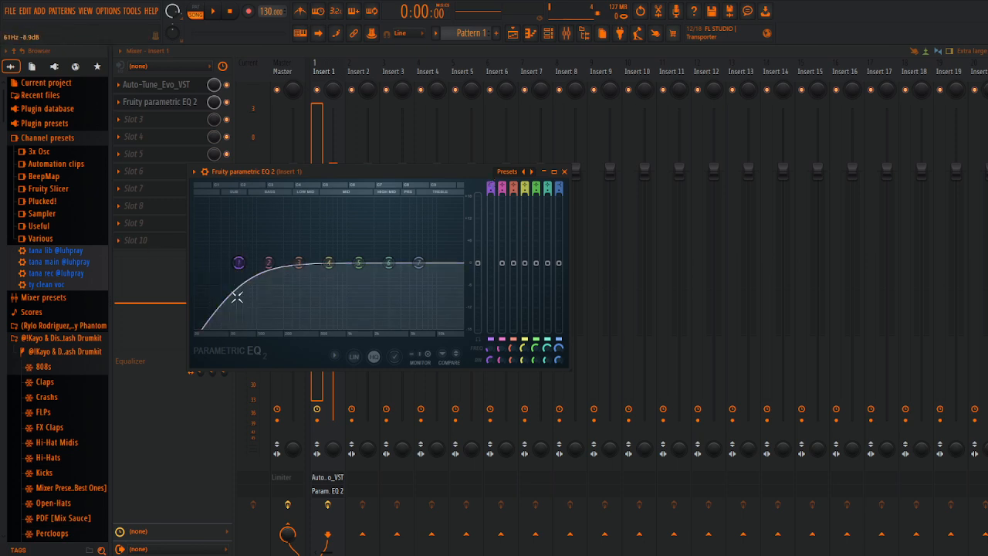
left_click_drag(487, 349, 487, 324)
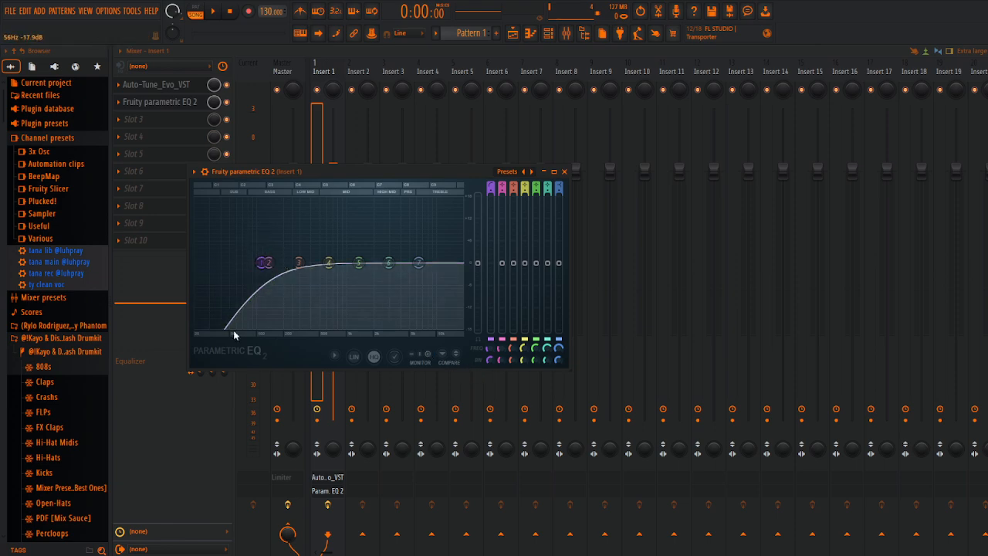
left_click_drag(487, 352, 487, 348)
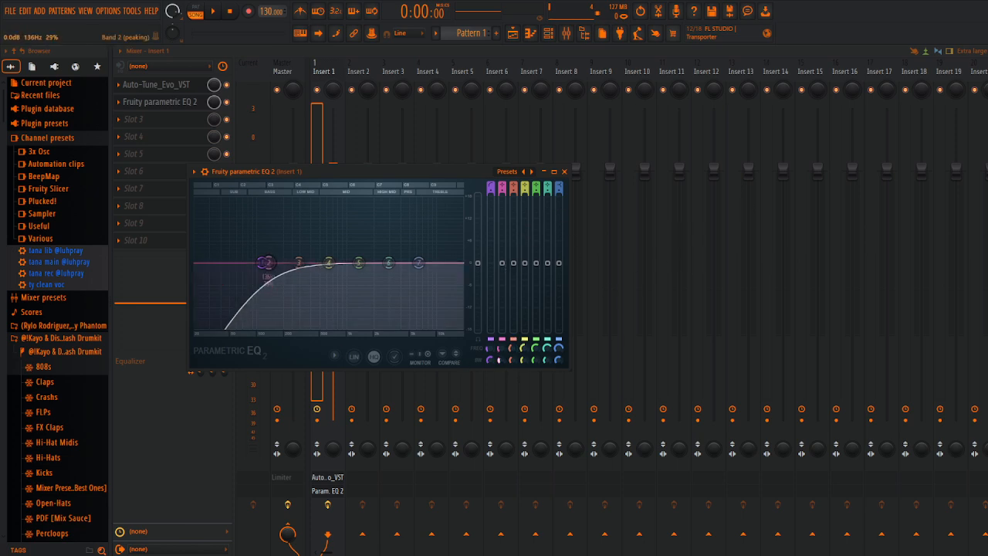
Step: Shape EQ band 2 into a narrow peaking cut of about -1.9 dB at 176 Hz with 9% bandwidth
left_click_drag(267, 263, 281, 263)
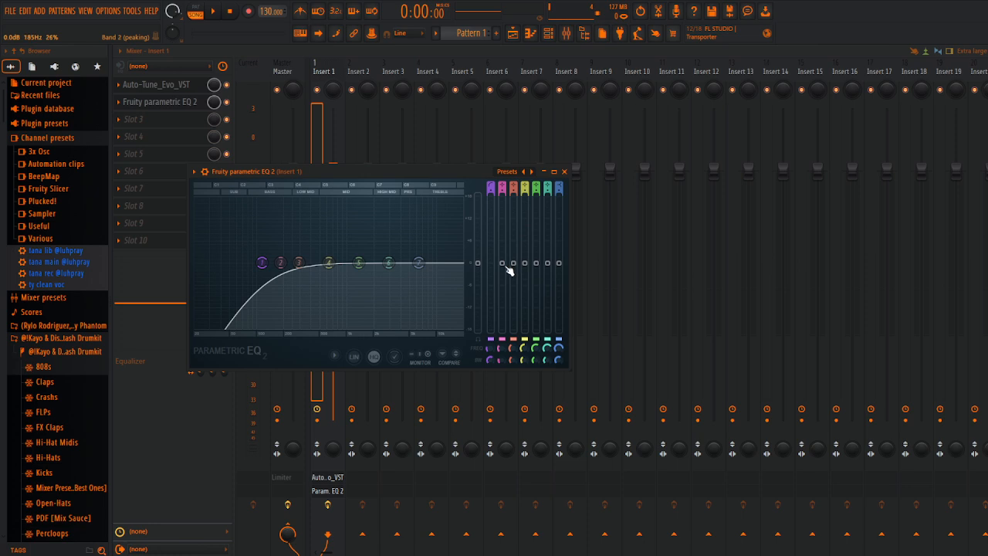
left_click_drag(503, 263, 501, 243)
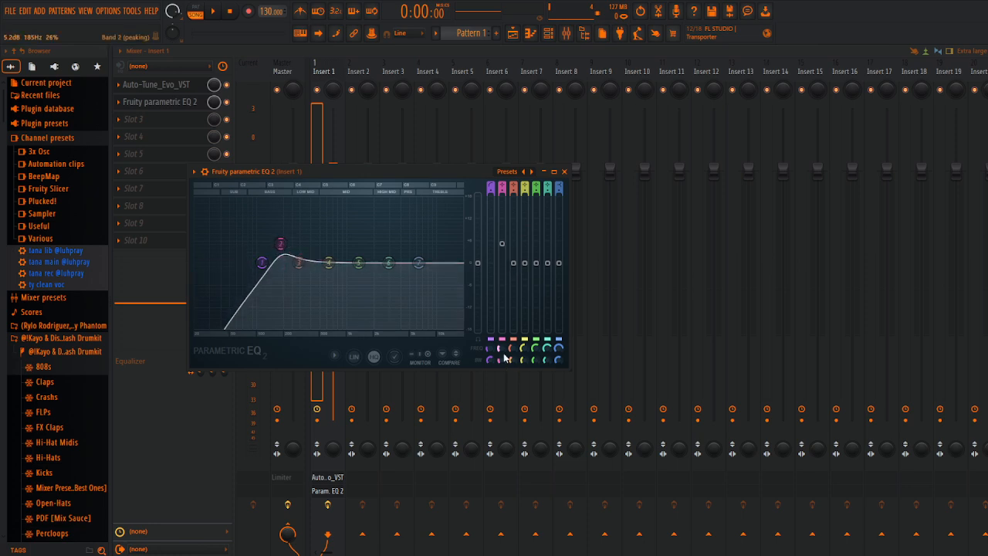
mouse_move(502, 363)
left_mouse_down()
mouse_move(502, 374)
mouse_move(502, 349)
left_mouse_up()
left_click_drag(501, 244, 501, 274)
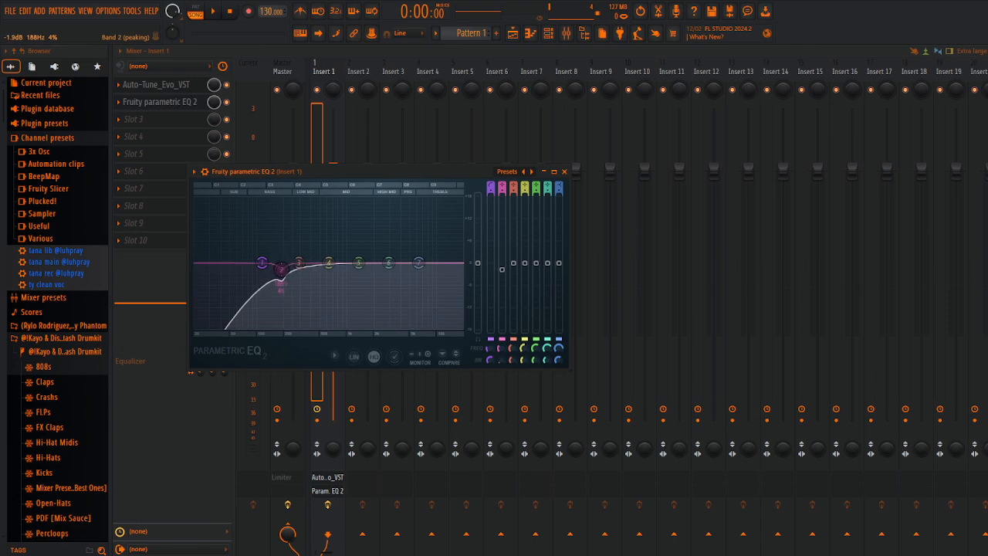
mouse_move(500, 359)
left_mouse_down()
mouse_move(500, 306)
mouse_move(499, 371)
left_mouse_up()
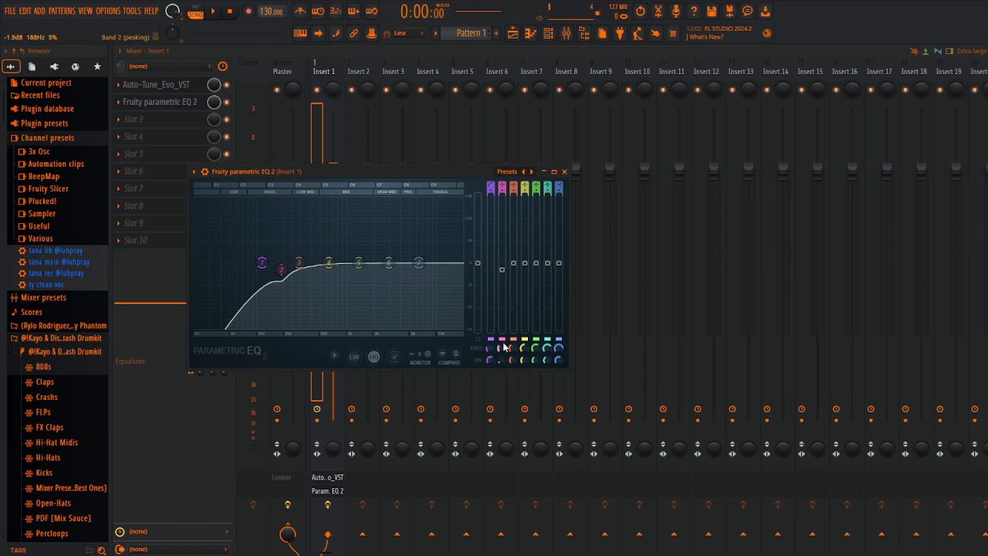
left_click_drag(504, 350, 503, 351)
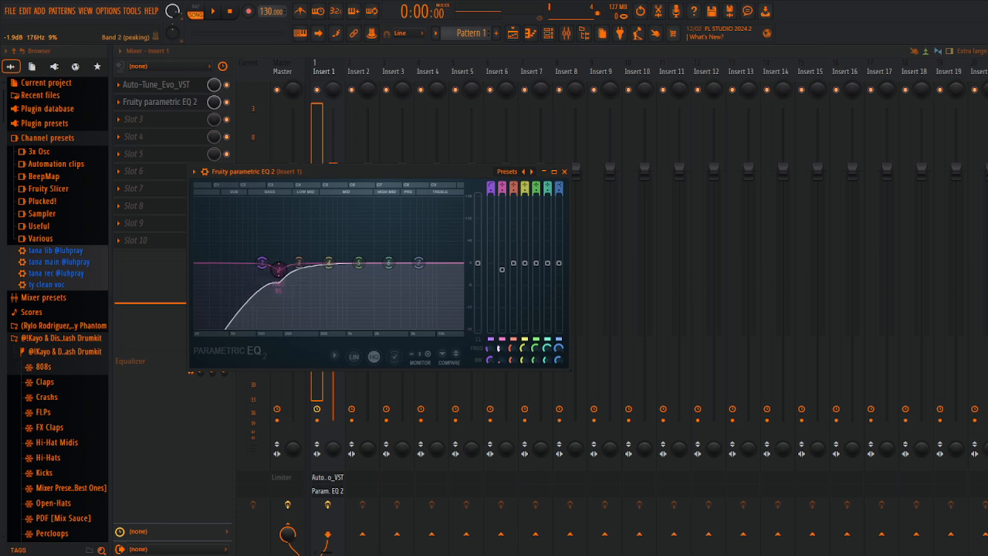
Step: Sweep EQ band 2 with a boost of about 6.7 dB and pull it down into a deeper narrow cut
left_click_drag(502, 267, 502, 239)
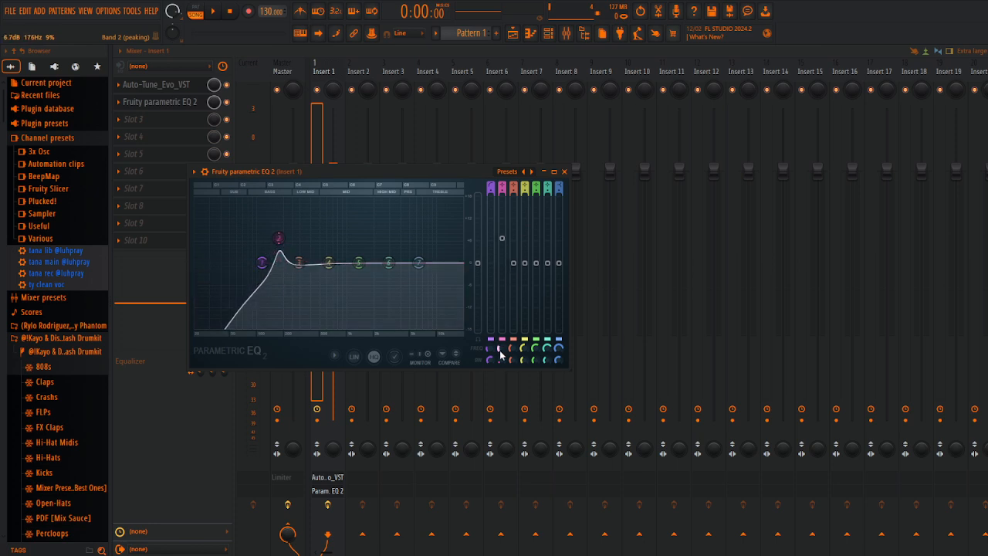
left_click_drag(500, 353, 501, 350)
left_click_drag(502, 238, 501, 268)
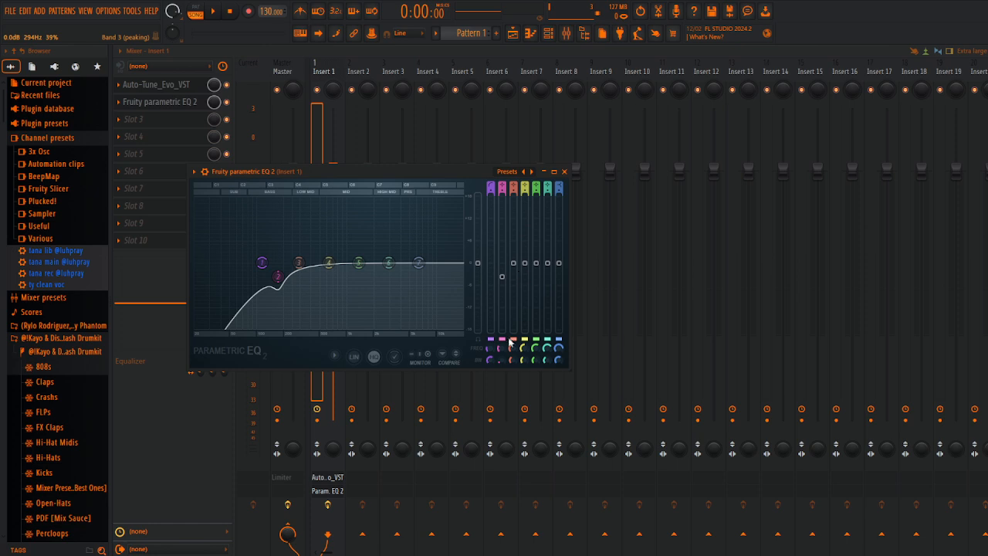
Step: Shape EQ band 3 into a narrow cut at 359 Hz with 8% bandwidth, boost band 7's high shelf slightly, and close the EQ
left_click_drag(514, 362, 513, 359)
left_click_drag(518, 263, 517, 250)
left_click_drag(512, 361, 511, 363)
mouse_move(298, 246)
left_mouse_down()
mouse_move(320, 246)
mouse_move(306, 247)
left_mouse_up()
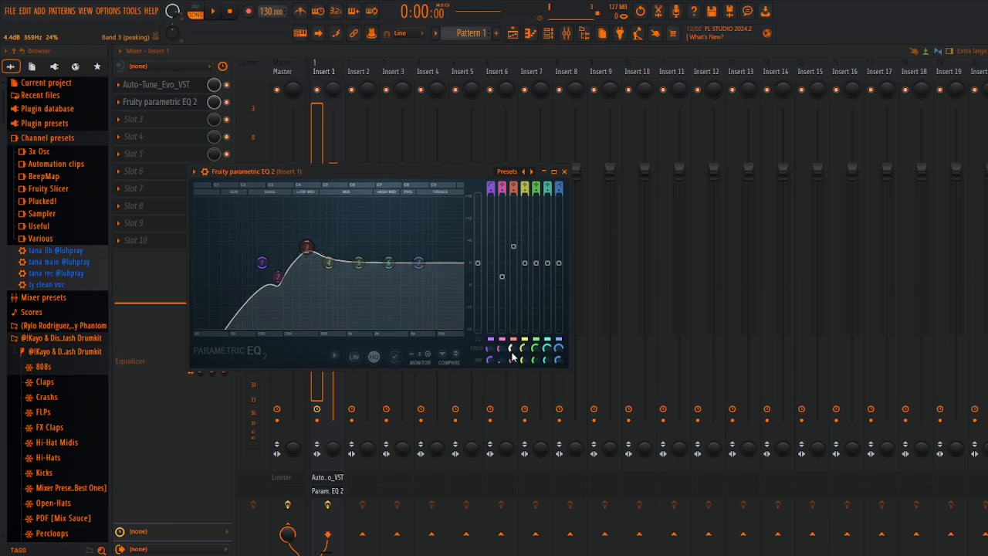
left_click_drag(510, 357, 510, 377)
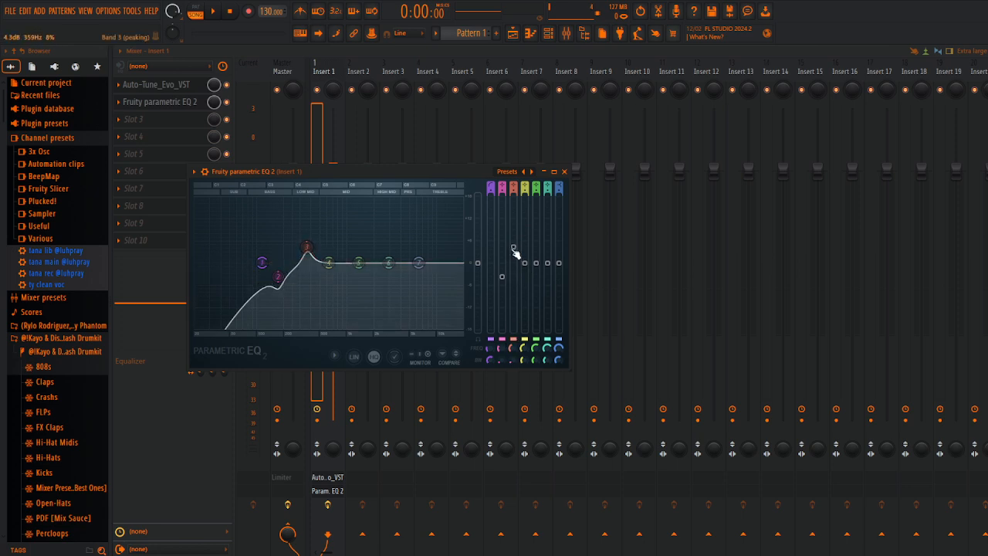
left_click_drag(514, 248, 501, 274)
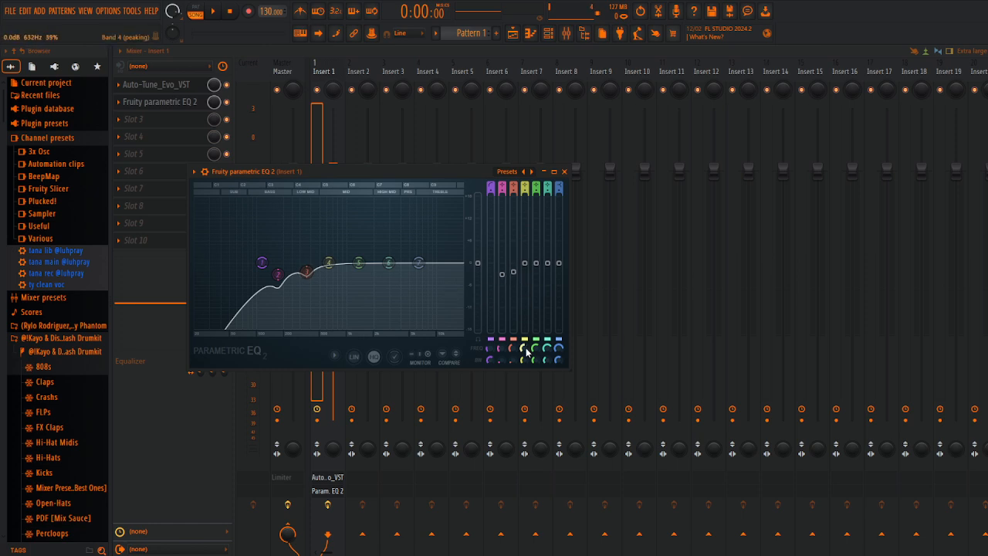
left_click_drag(559, 262, 559, 252)
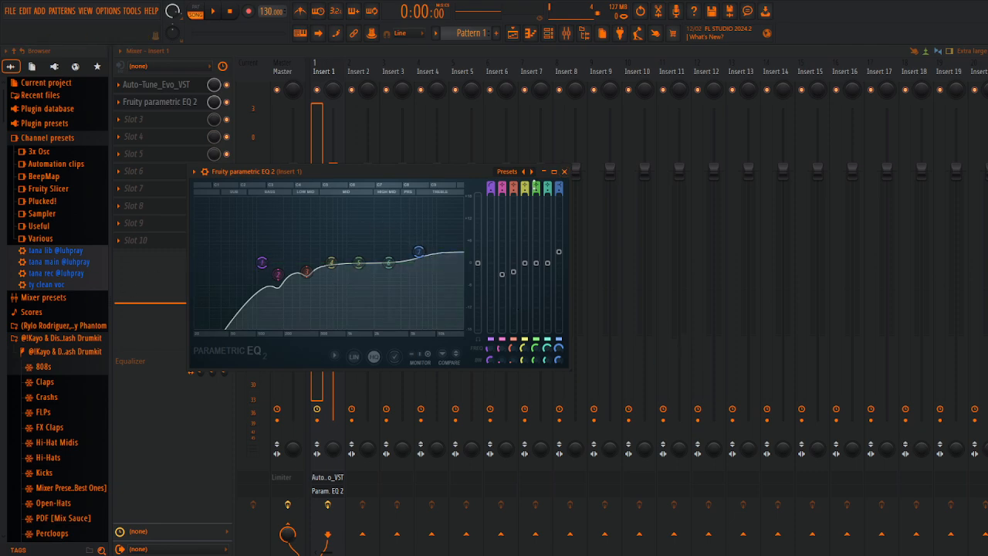
left_click(563, 172)
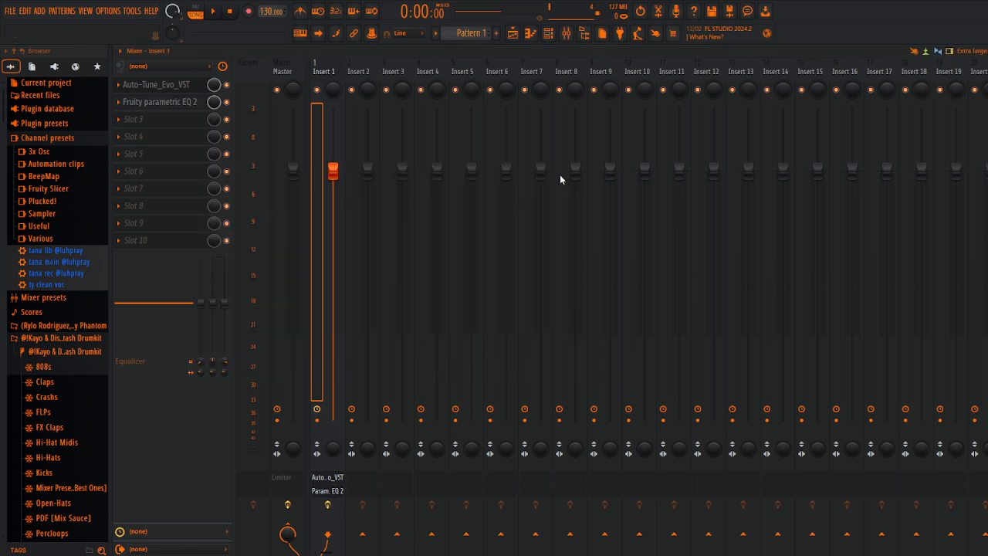
Step: Load a second Fruity Parametric EQ 2 into slot 3, slightly boosting band 2 at 136 Hz and band 5 at about 2042 Hz
left_click(163, 121)
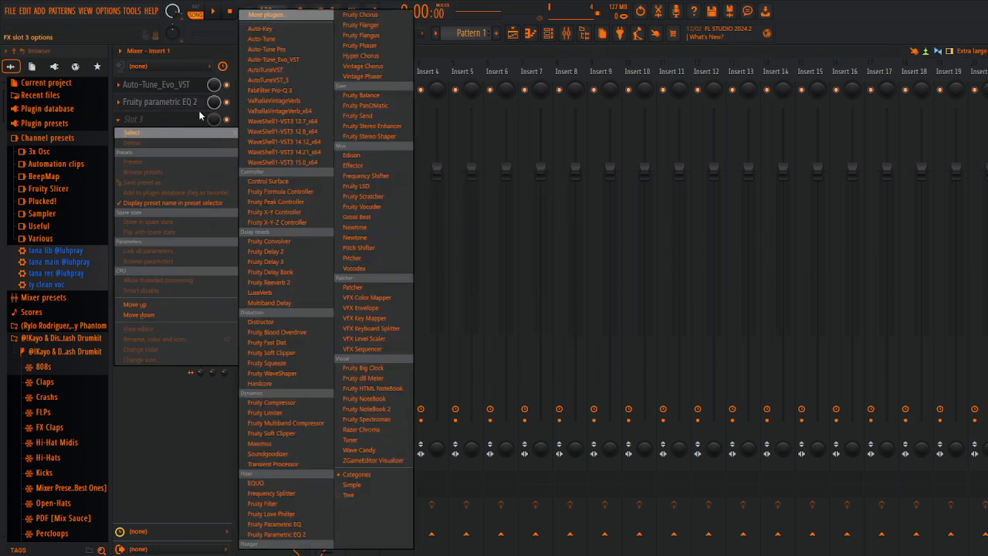
left_click(290, 535)
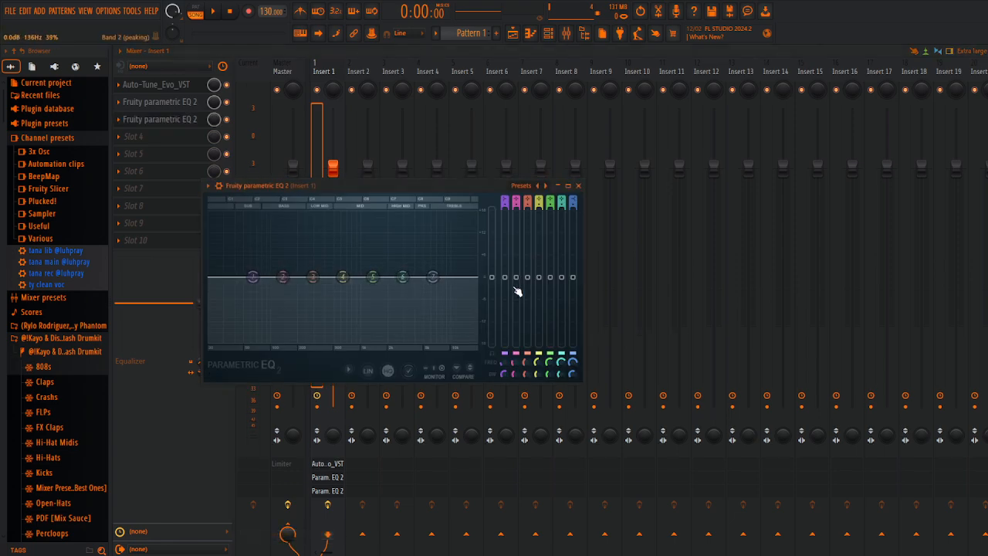
left_click_drag(517, 282, 517, 276)
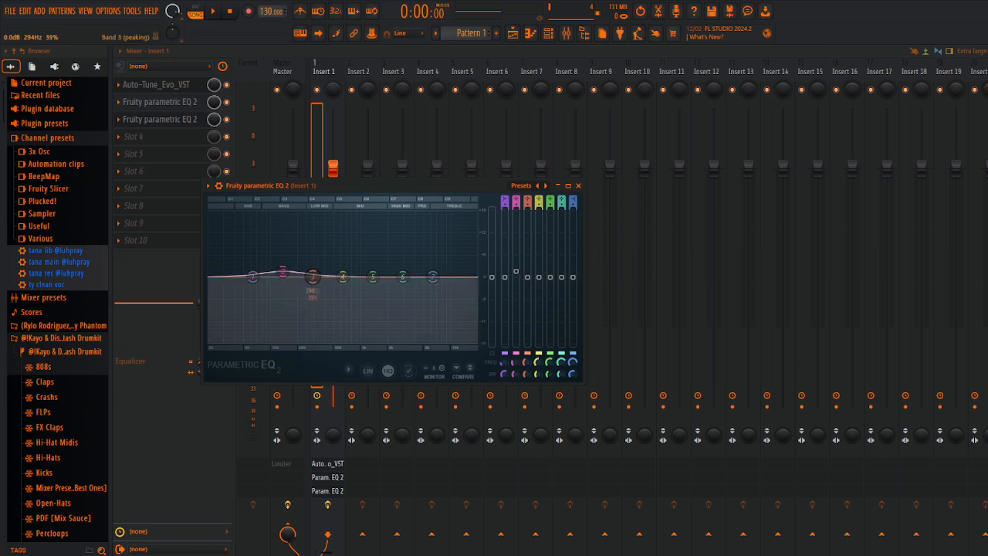
left_click_drag(556, 282, 556, 276)
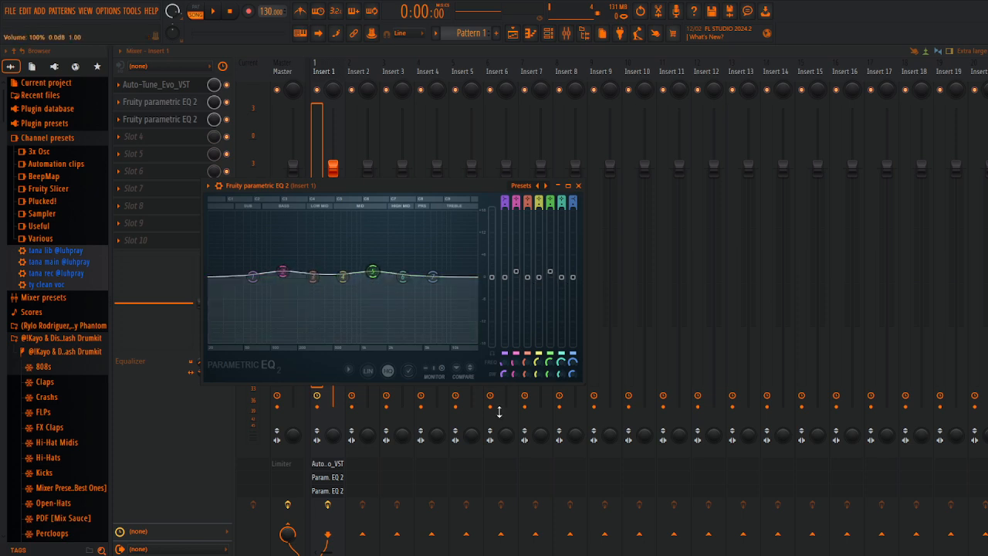
left_click_drag(553, 370, 553, 362)
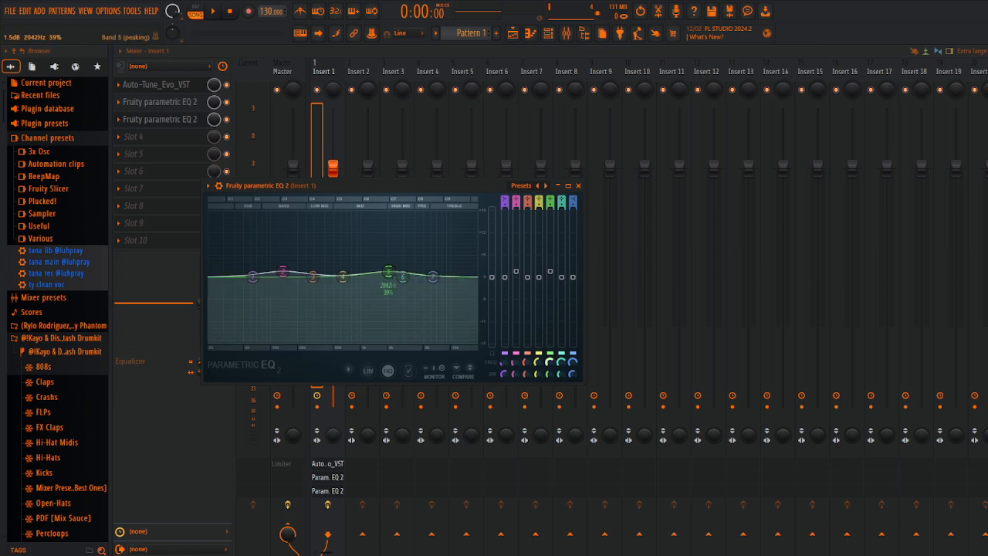
left_click_drag(388, 272, 389, 270)
mouse_move(550, 272)
left_mouse_down()
mouse_move(539, 285)
mouse_move(539, 276)
left_mouse_up()
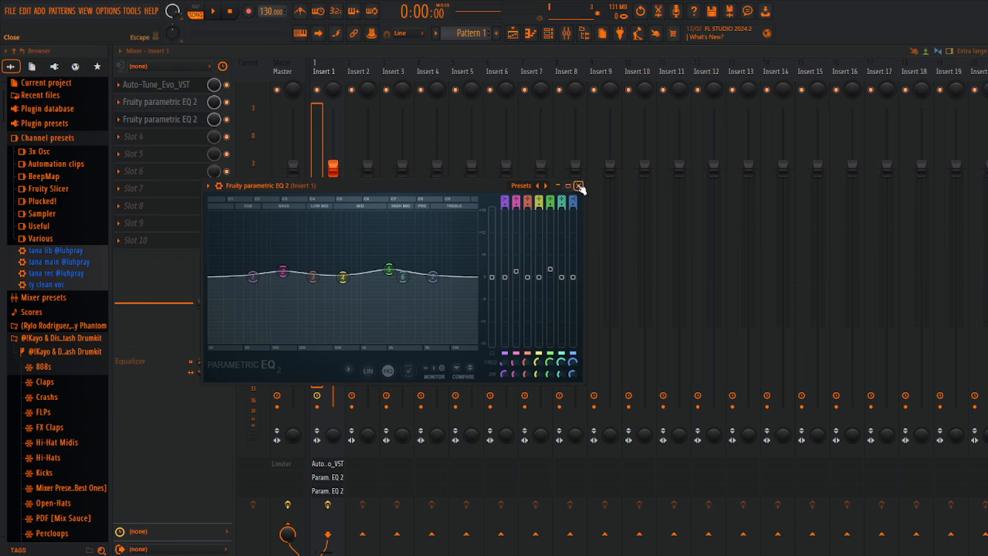
left_click(578, 186)
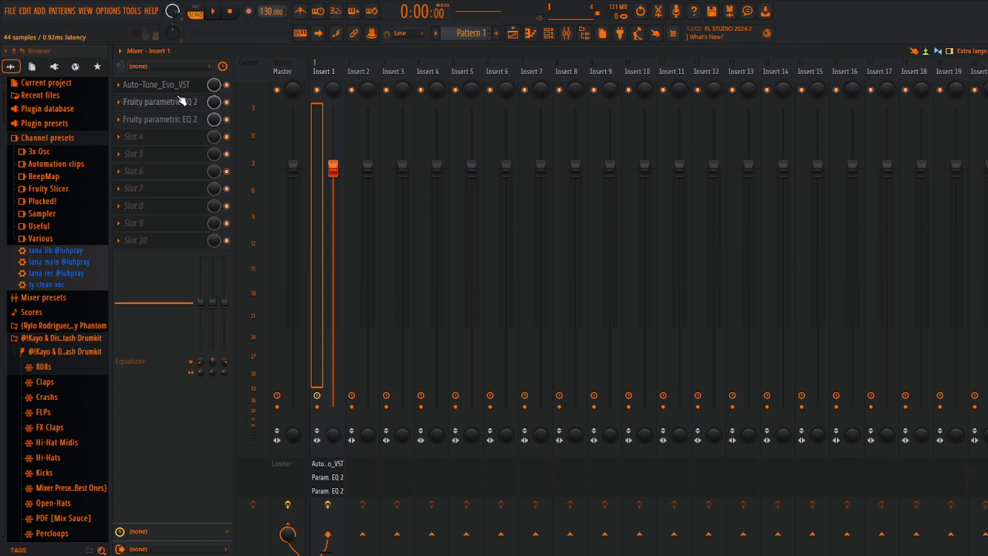
Step: Load Fruity Compressor into slot 4 with a -25.3 dB threshold, Vintage type and 4.6 dB gain, and close its window
left_click(179, 138)
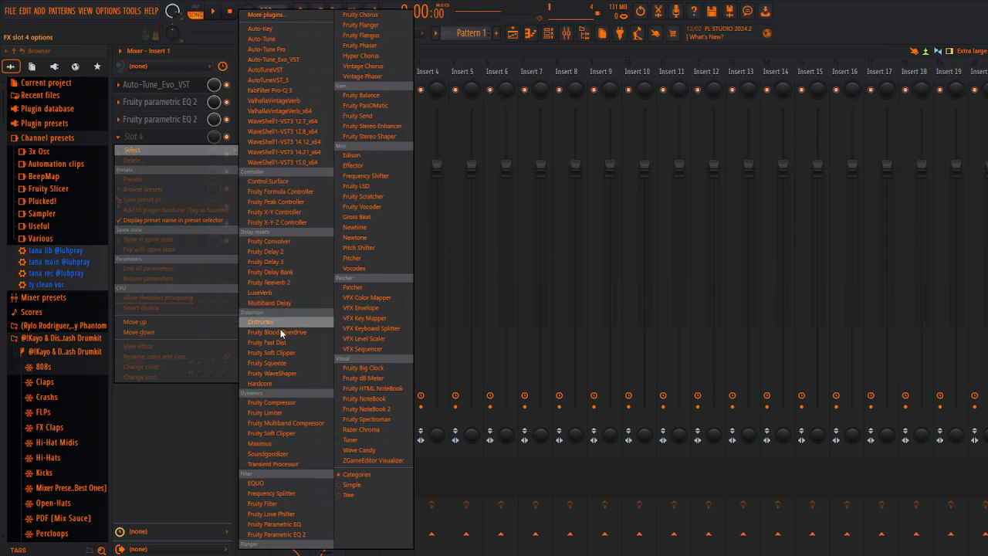
left_click(266, 402)
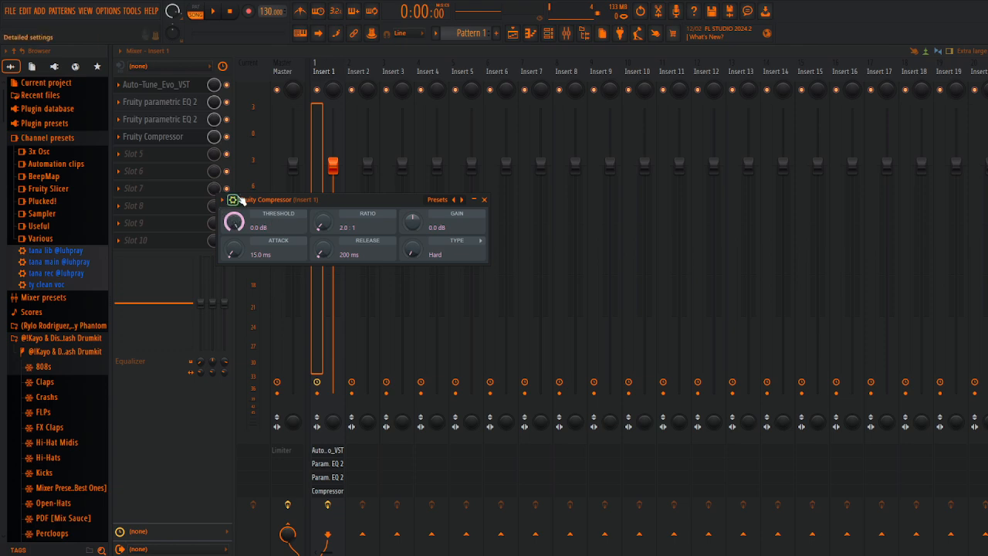
mouse_move(235, 221)
left_mouse_down()
mouse_move(235, 278)
mouse_move(235, 220)
mouse_move(235, 235)
left_mouse_up()
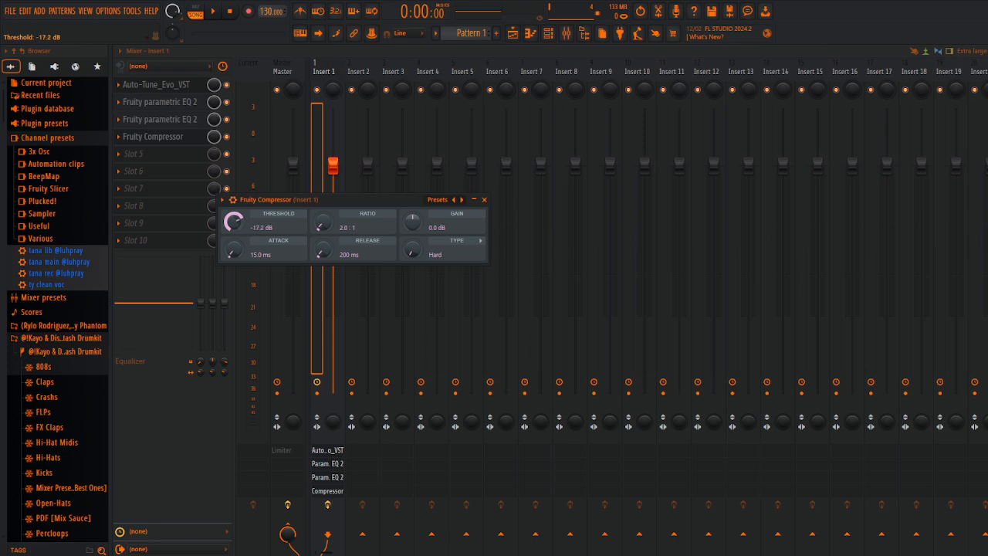
left_click_drag(232, 223, 232, 229)
mouse_move(413, 249)
left_mouse_down()
mouse_move(413, 224)
mouse_move(412, 239)
left_mouse_up()
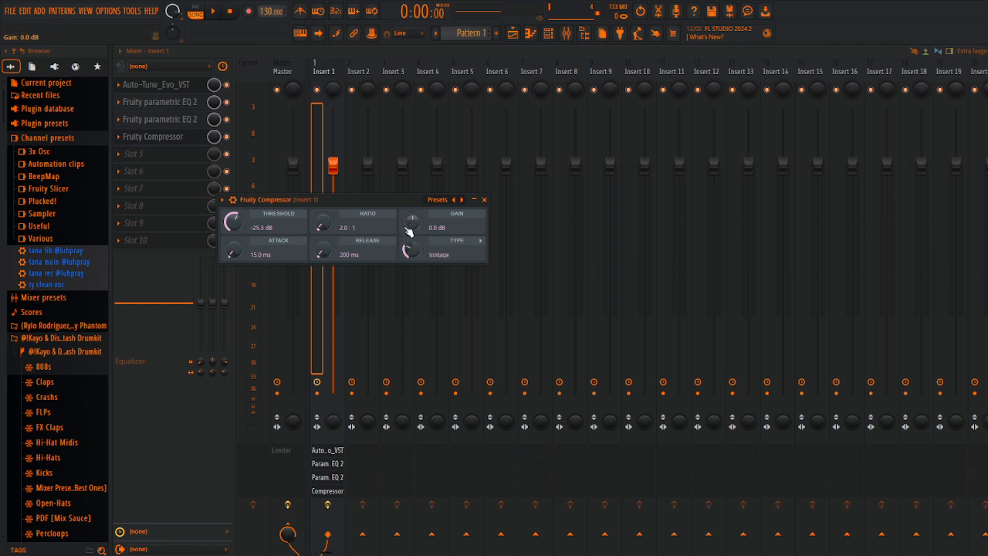
left_click_drag(406, 230, 417, 219)
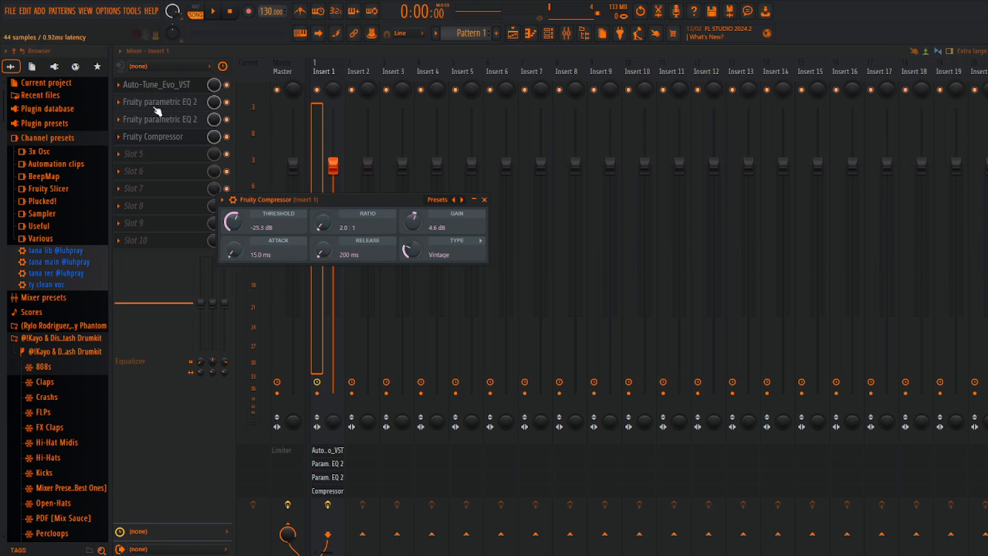
left_click(485, 200)
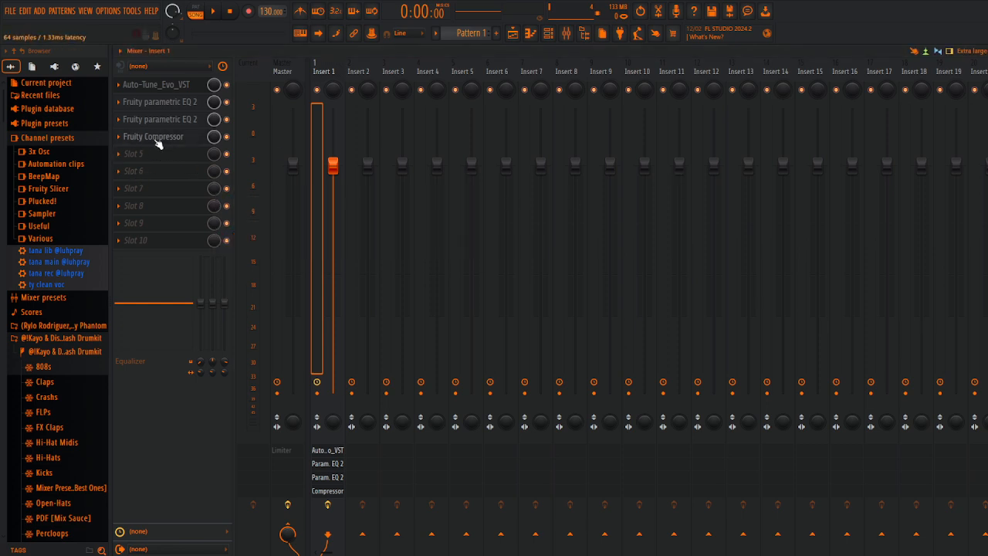
Step: Reopen the slot 4 compressor, adjust its attack time, and close it
left_click(154, 139)
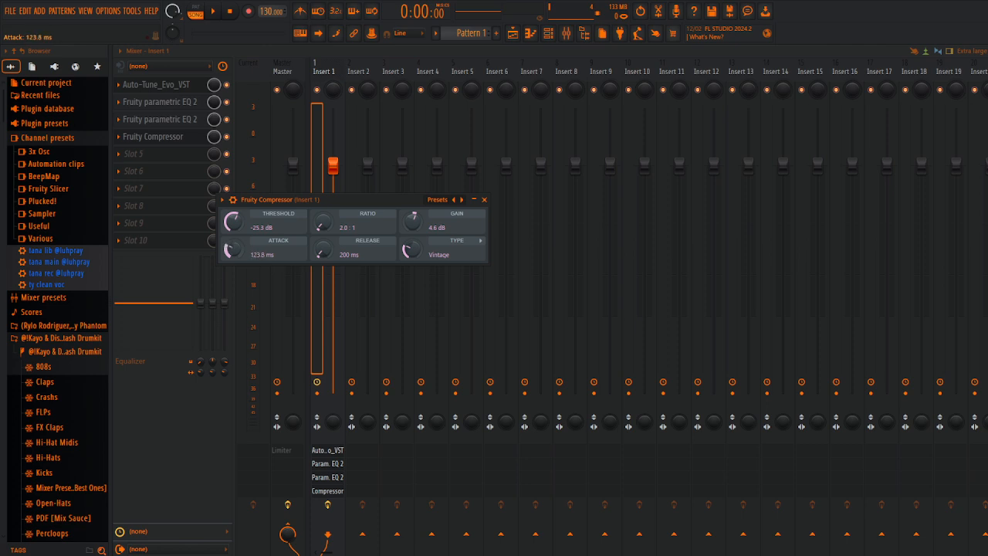
left_click_drag(231, 249, 231, 255)
left_click(484, 199)
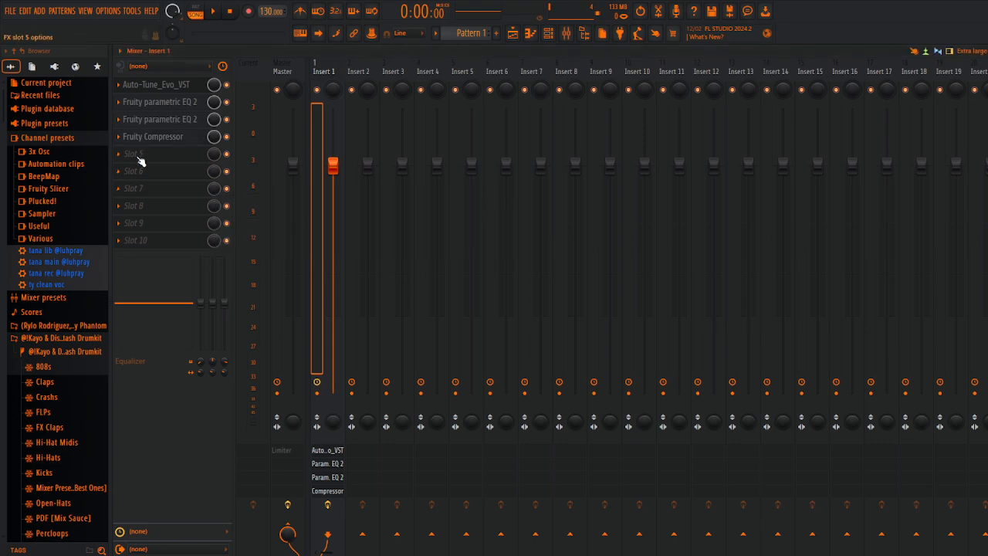
Step: Load a second Fruity Compressor into slot 5 with a 3.0:1 ratio, -9.4 dB threshold and about 2.1 dB gain
left_click(145, 155)
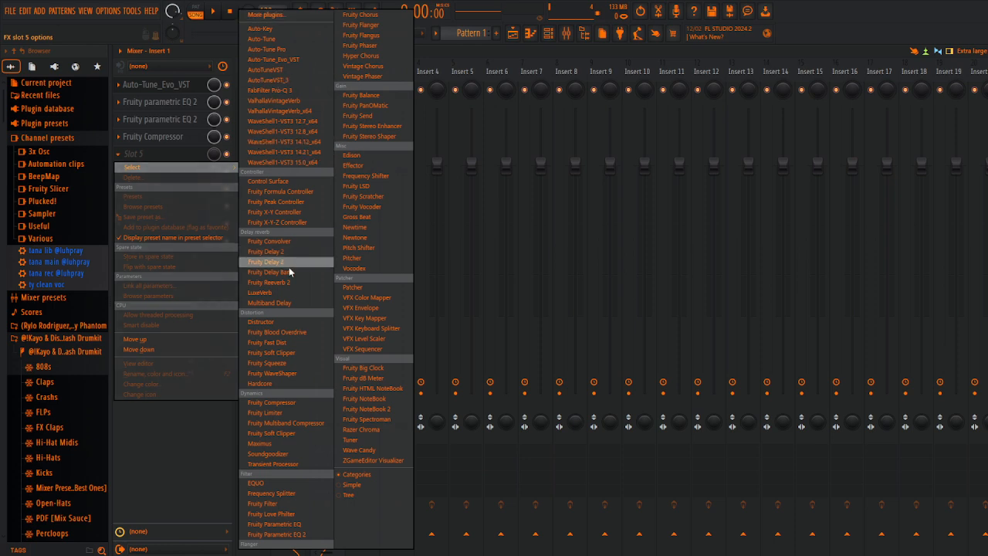
left_click(270, 402)
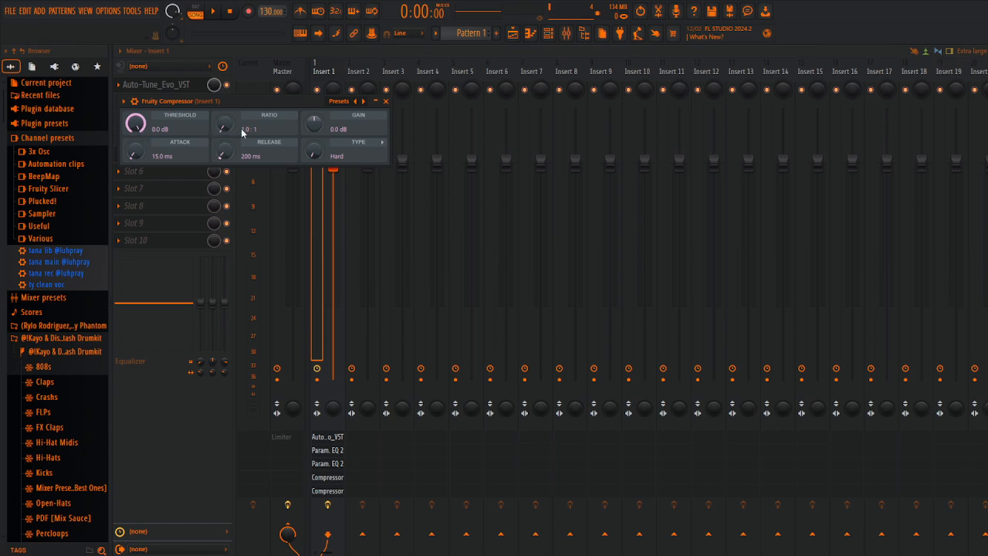
left_click_drag(223, 127, 224, 121)
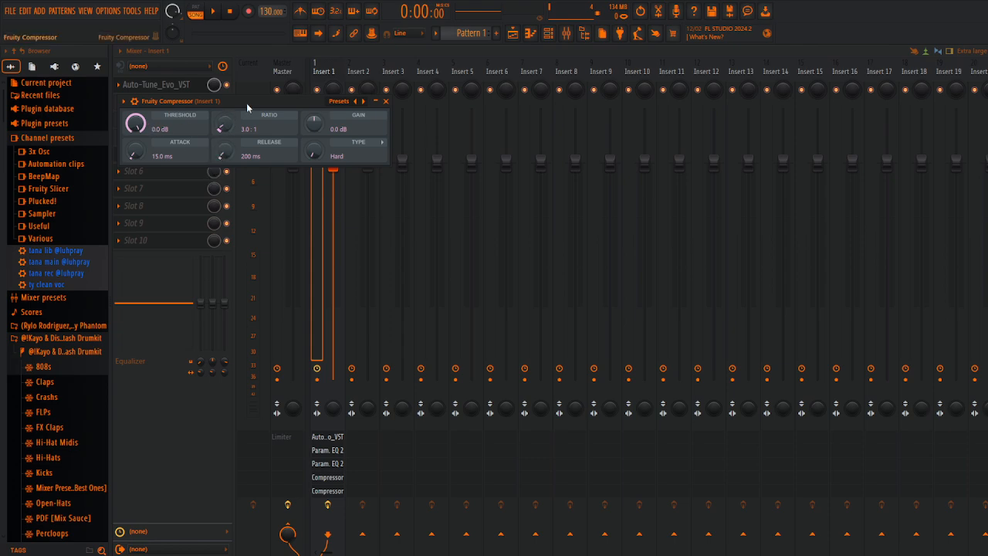
mouse_move(135, 123)
left_mouse_down()
mouse_move(136, 135)
mouse_move(135, 120)
left_mouse_up()
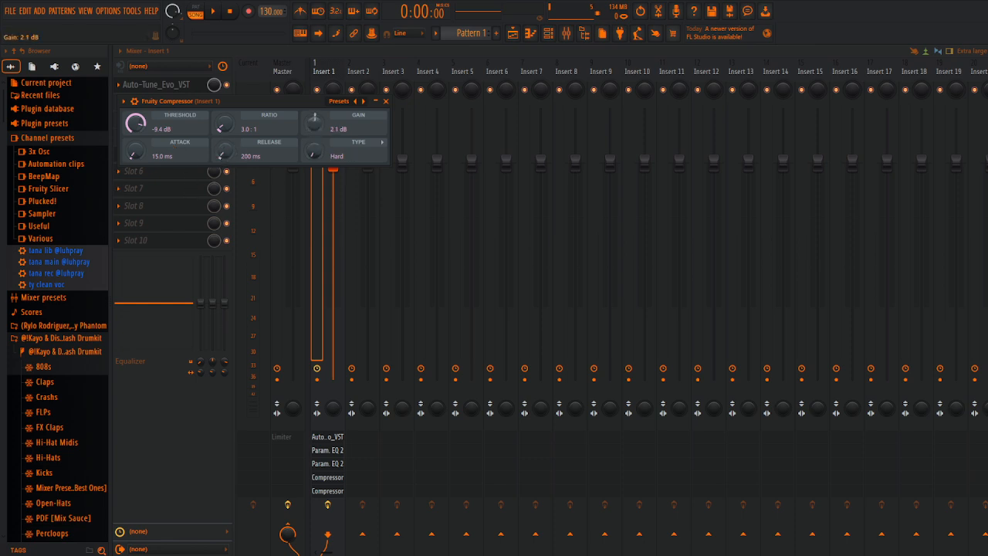
mouse_move(314, 123)
left_mouse_down()
mouse_move(314, 112)
mouse_move(309, 128)
left_mouse_up()
left_click(385, 100)
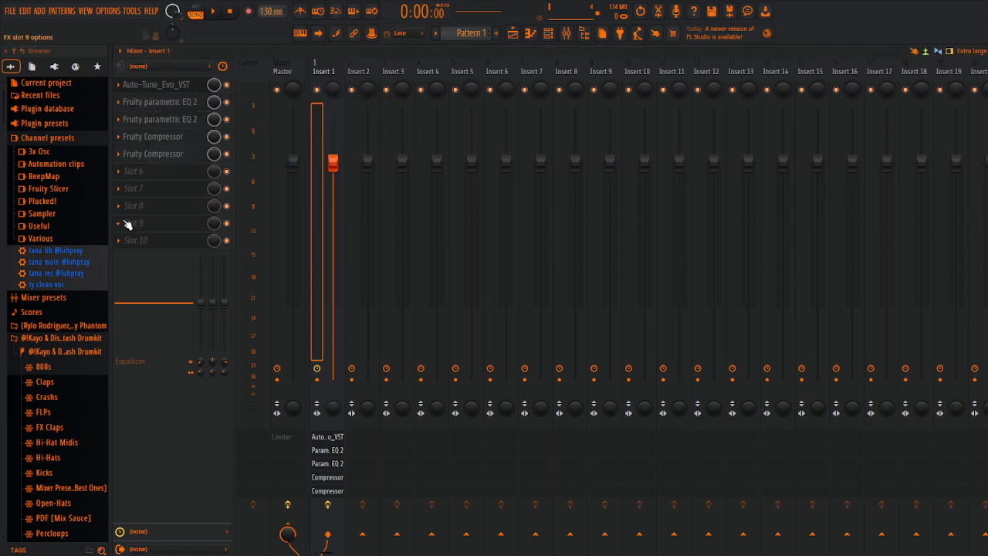
Step: Load Soundgoodizer into slot 6 and turn its amount down to a low setting
left_click(147, 171)
mouse_move(154, 178)
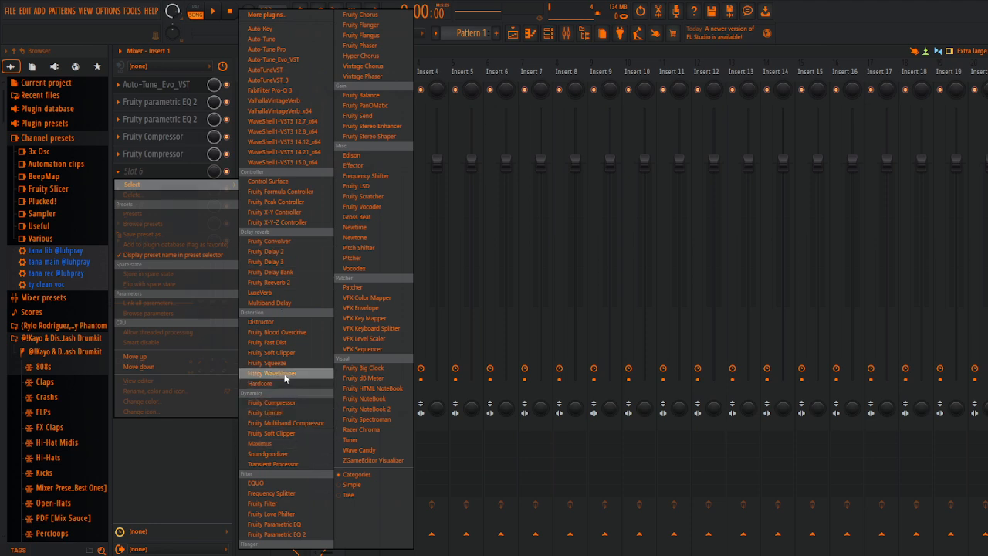
left_click(292, 456)
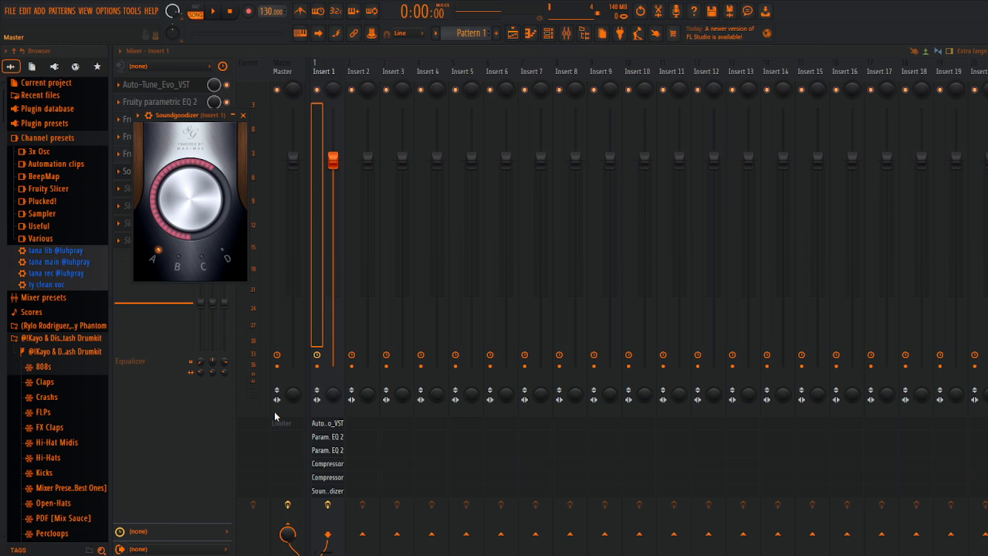
left_click_drag(190, 199, 190, 263)
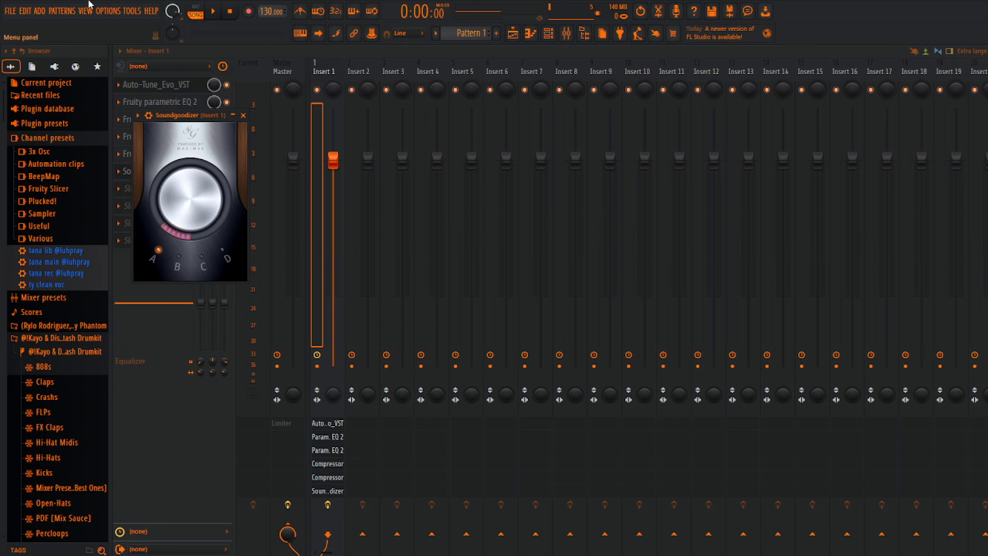
Step: Try out the different Soundgoodizer modes, leave it on C, and close its window
left_click(189, 267)
left_click(227, 258)
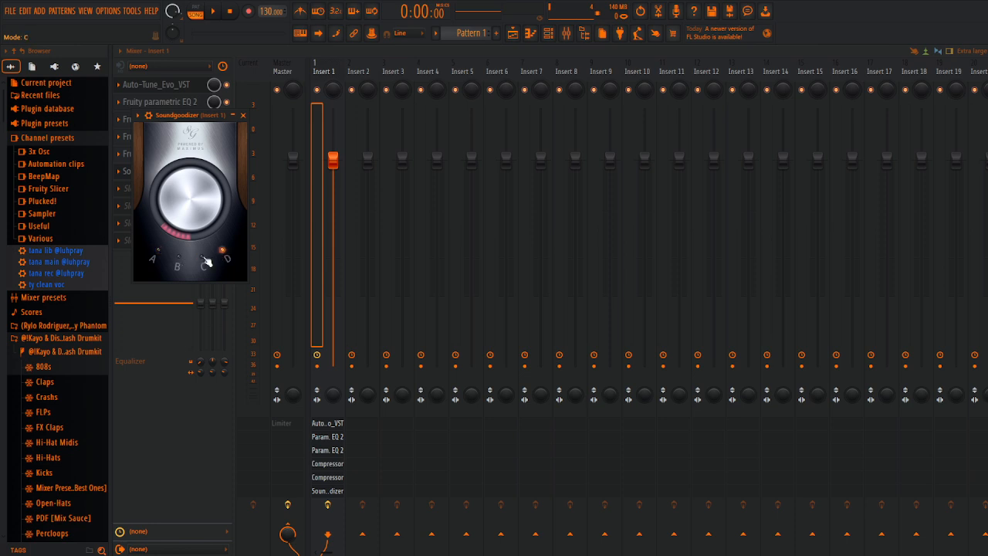
left_click(157, 260)
left_click(178, 262)
left_click(218, 264)
left_click(211, 266)
left_click(149, 82)
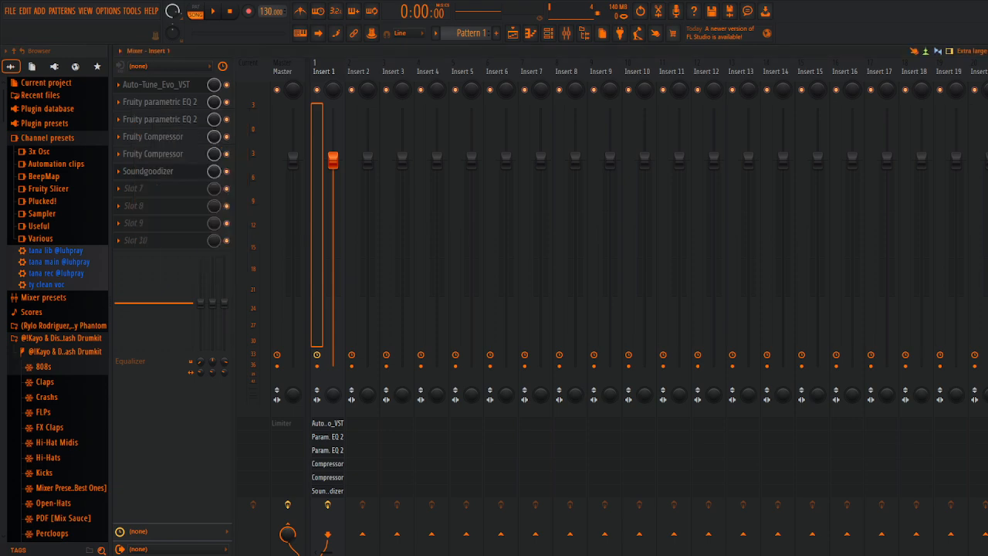
Step: Reopen Soundgoodizer, set it to mode B, and close its window
left_click(170, 171)
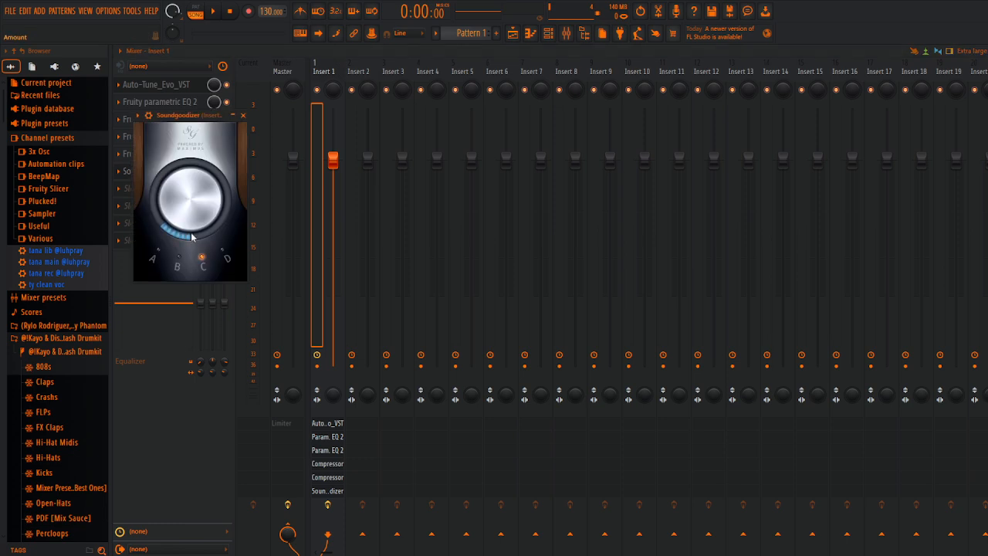
left_click(178, 260)
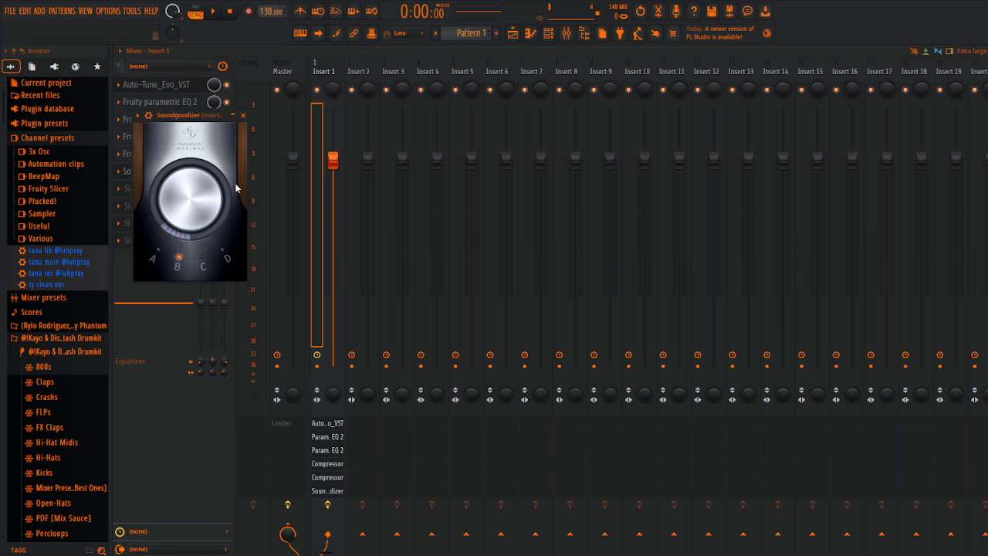
left_click(243, 116)
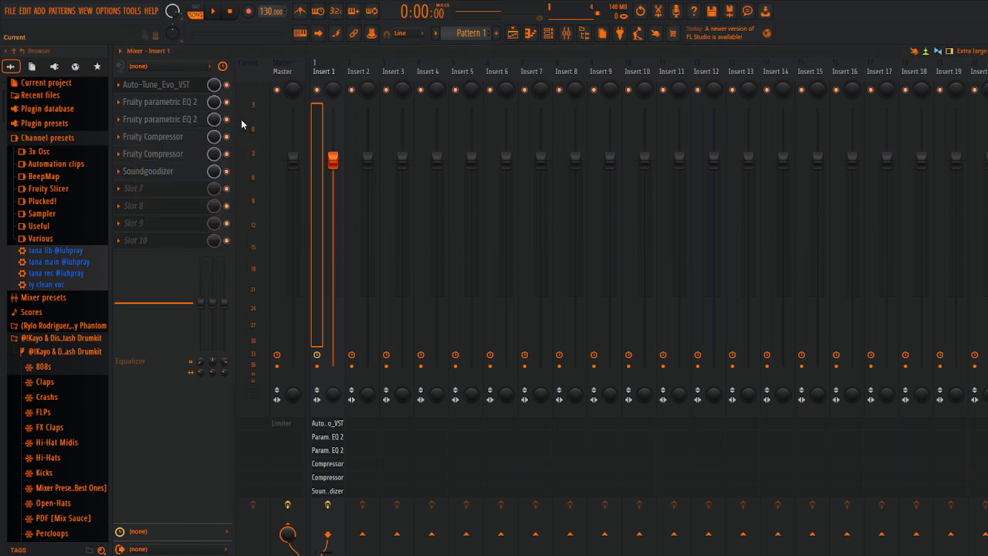
Step: Open Soundgoodizer, review its amount and mode settings, and close its window
left_click(166, 160)
left_click(163, 170)
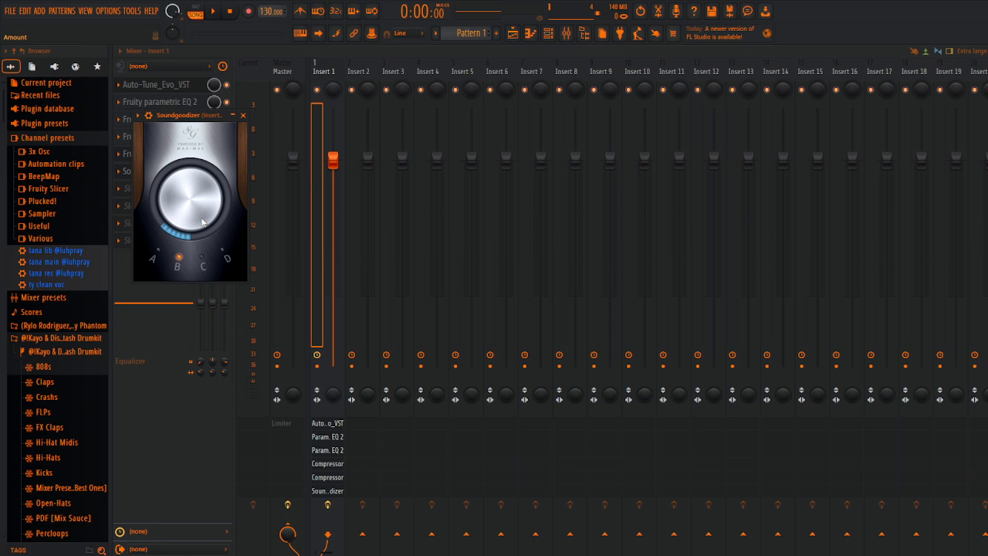
left_click(243, 115)
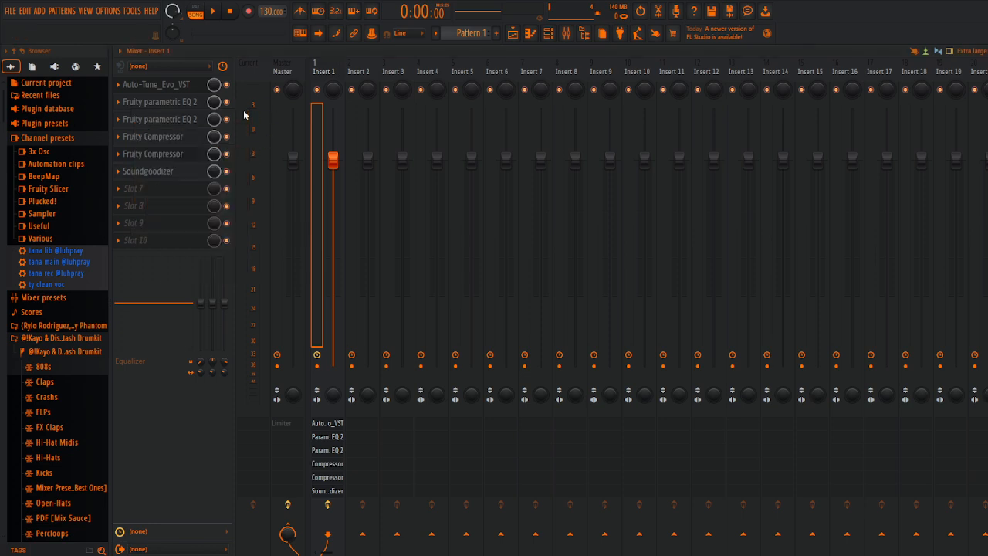
left_click(157, 188)
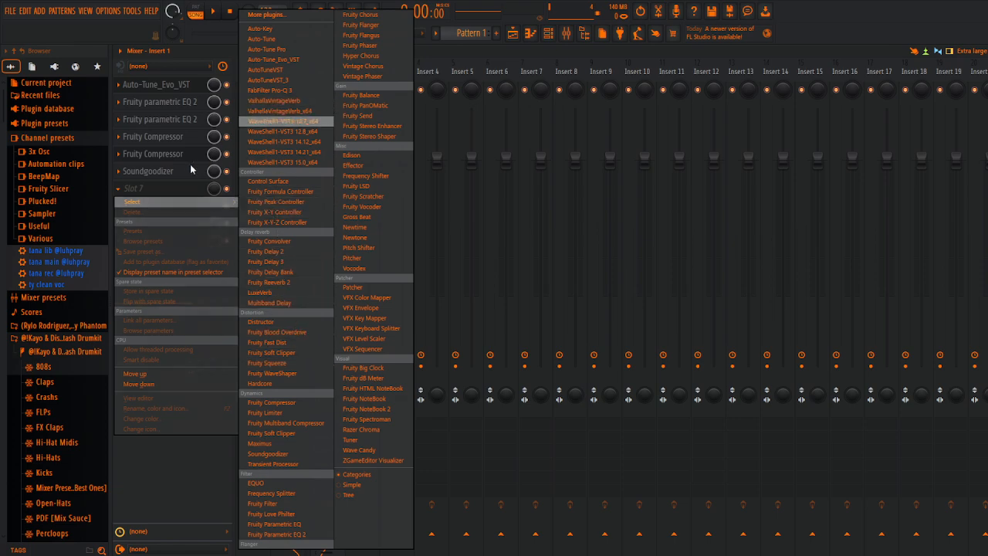
left_click(194, 189)
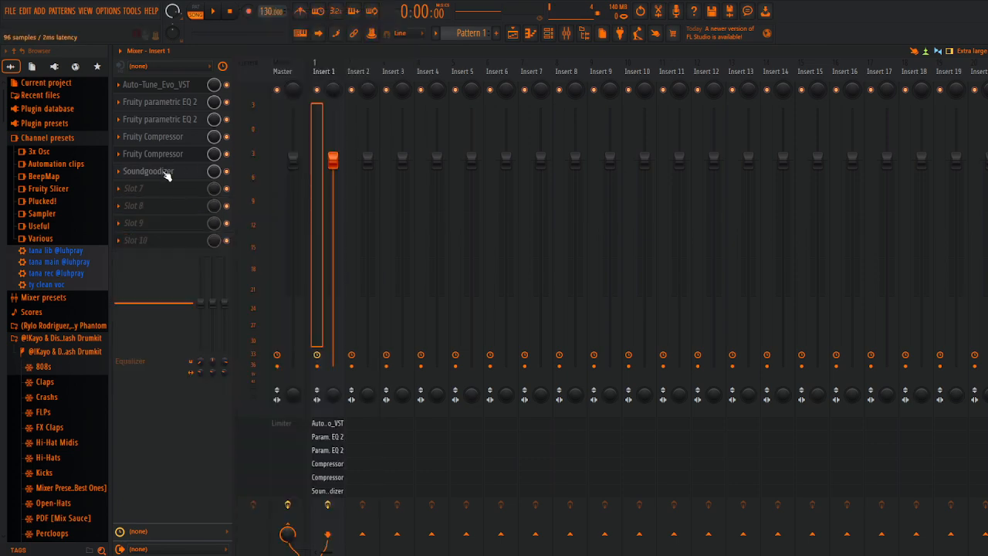
left_click(165, 176)
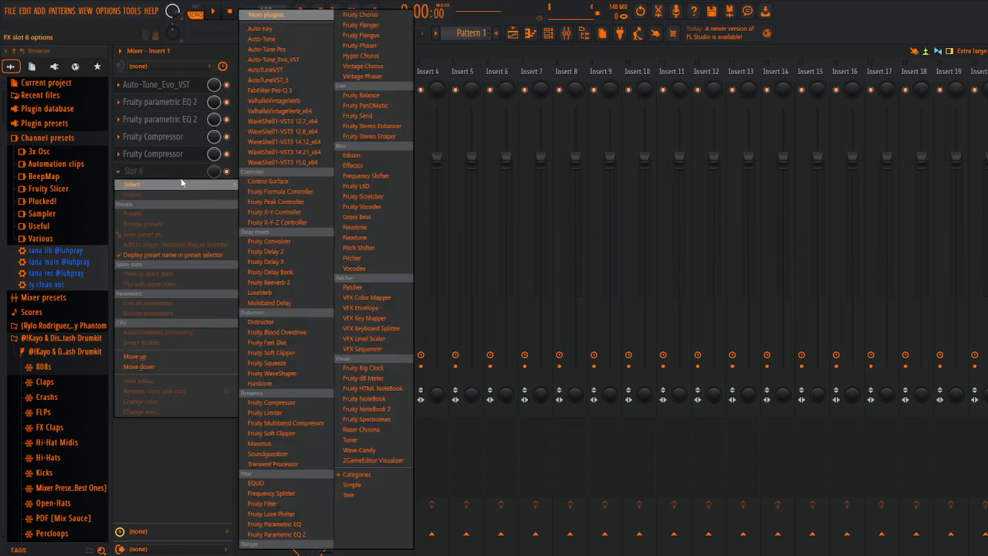
left_click(183, 174)
left_click_drag(171, 188, 172, 176)
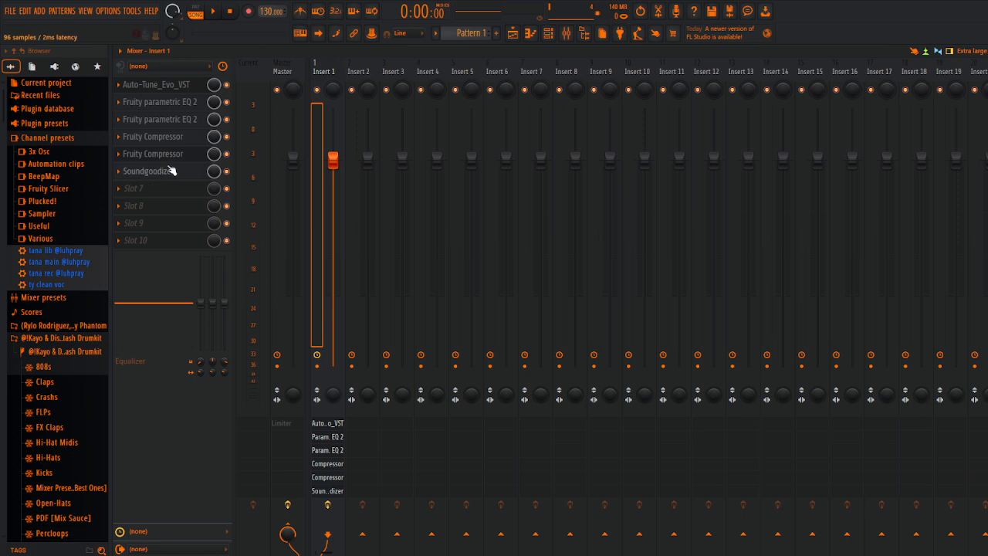
Step: Move Soundgoodizer down to slot 7 and load Fruity Limiter into the freed slot 6
left_click_drag(172, 170, 169, 190)
left_click(167, 169)
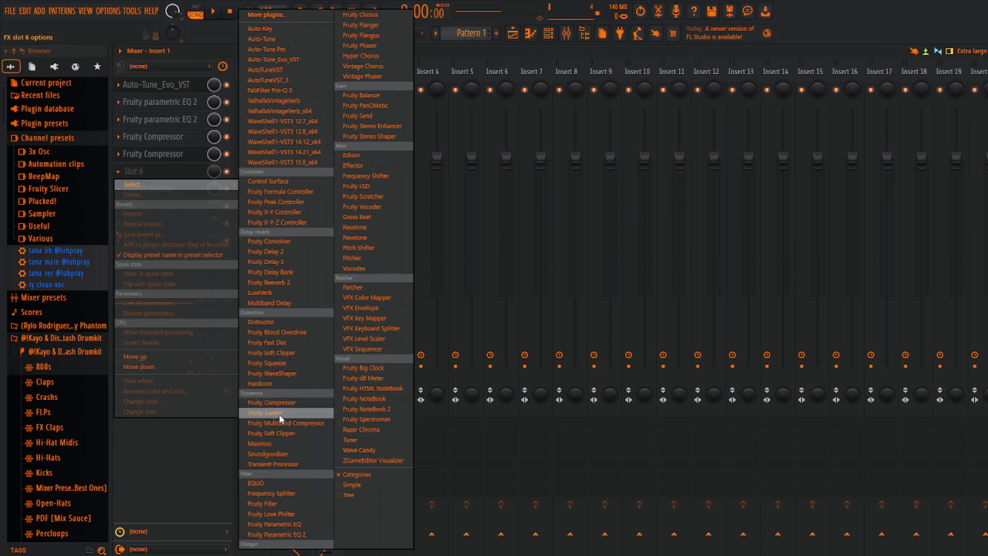
left_click(279, 414)
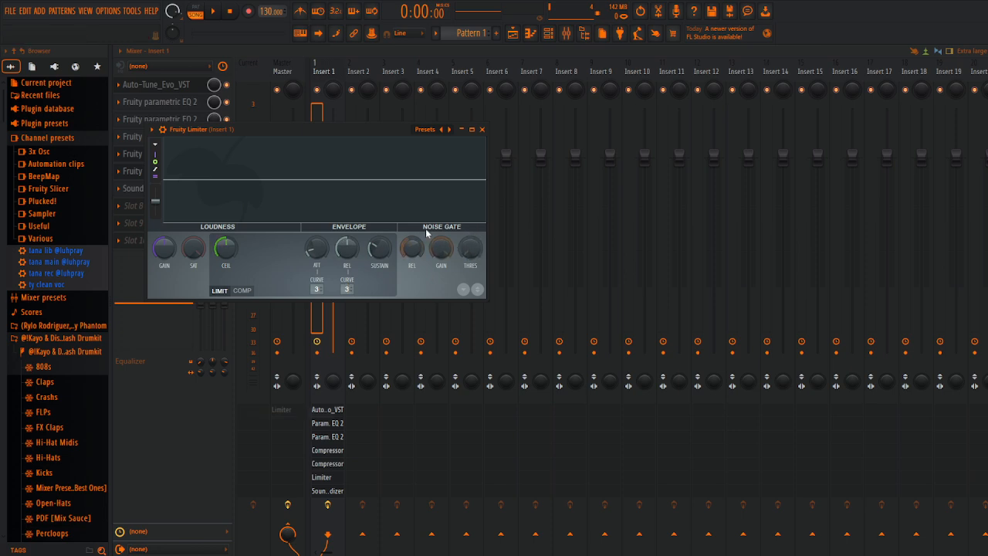
Step: Raise the Fruity Limiter's noise gate threshold slightly and turn the gate's gain down partway
left_click_drag(470, 247, 470, 236)
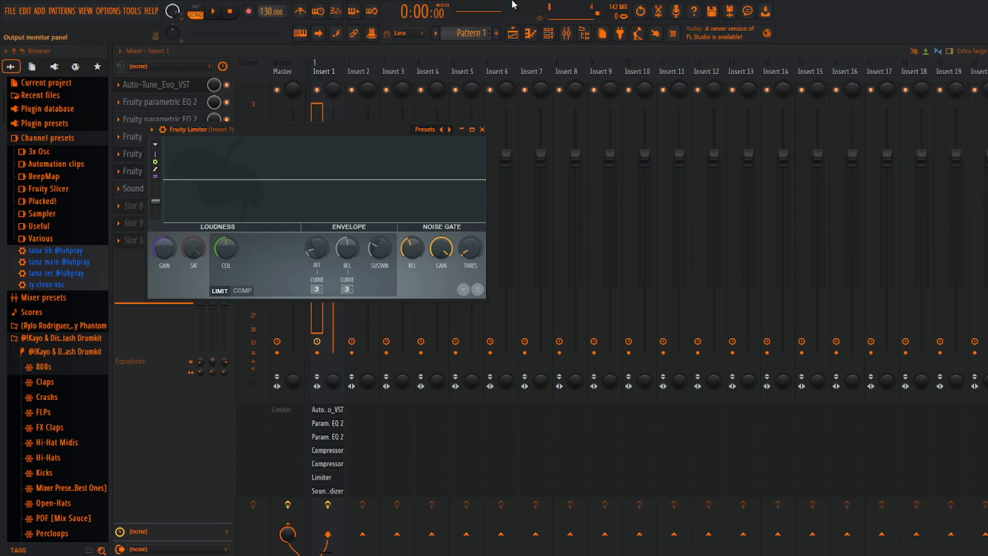
left_click_drag(470, 248, 470, 235)
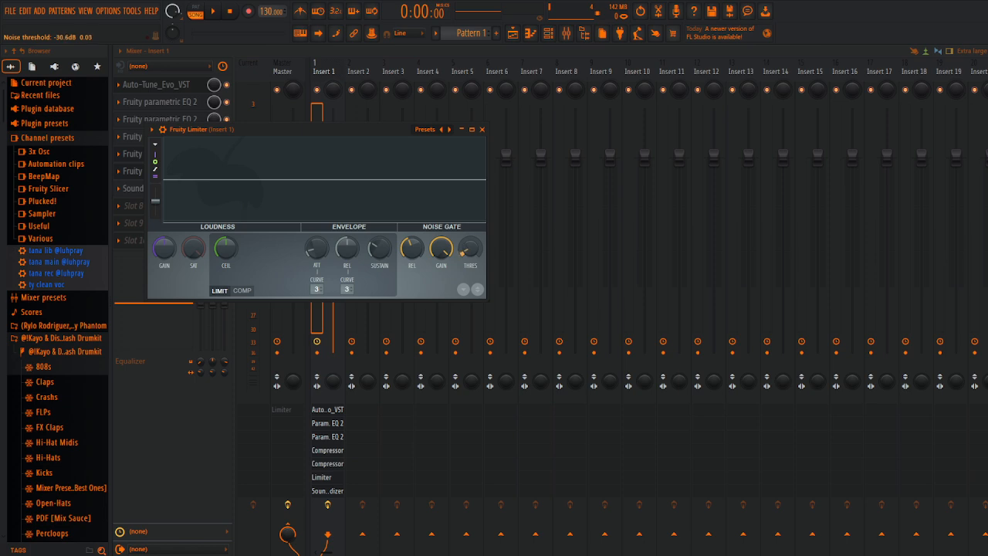
left_click_drag(470, 248, 414, 251)
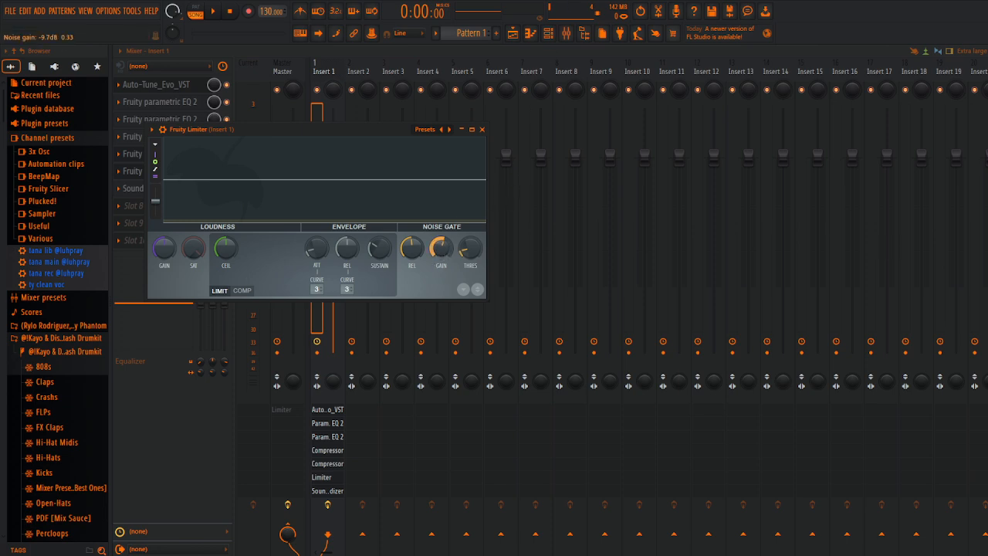
left_click_drag(441, 248, 441, 224)
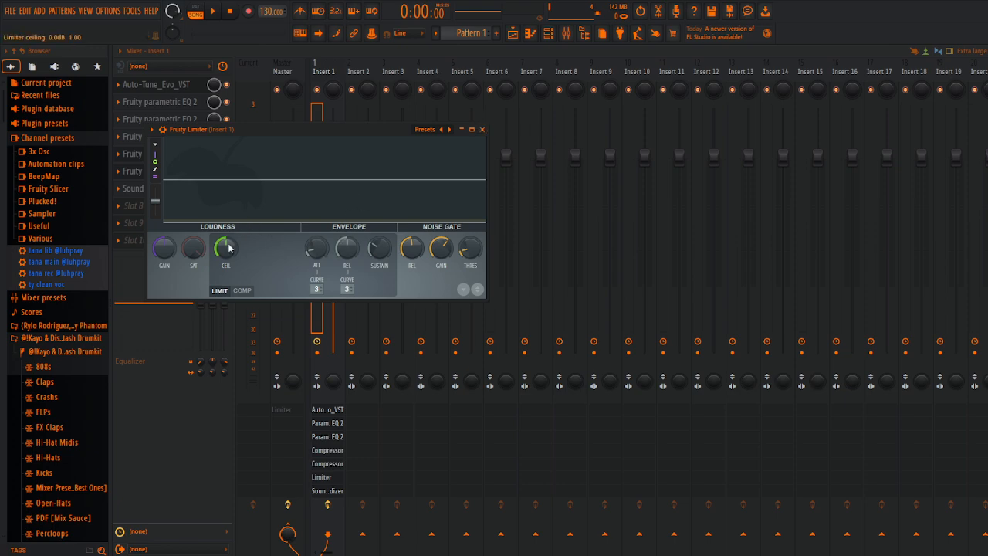
Step: Raise the Fruity Limiter's loudness gain slightly, lower its ceiling to about -2.5 dB, and minimize its window
left_click_drag(154, 252, 154, 237)
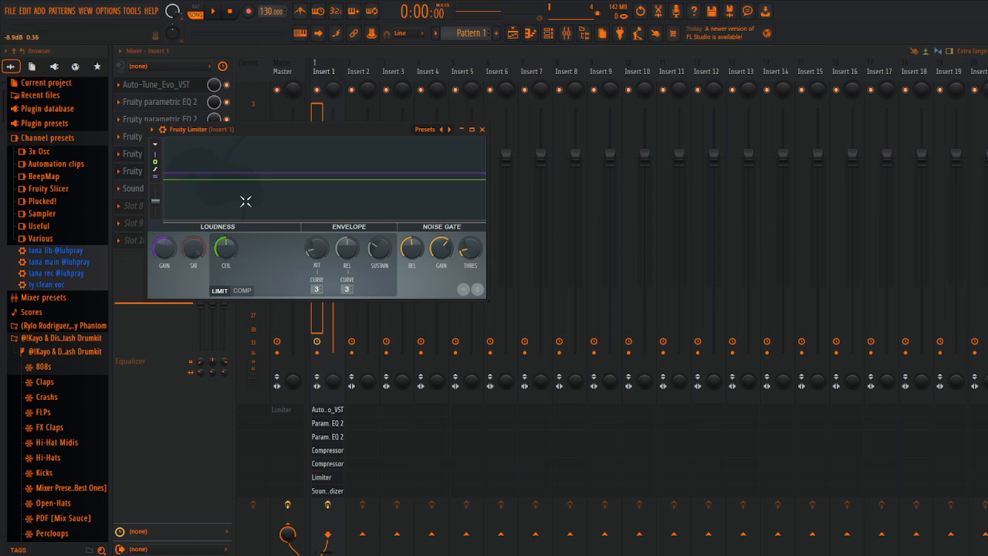
left_click(231, 240)
mouse_move(227, 260)
left_mouse_down()
mouse_move(227, 293)
mouse_move(227, 266)
left_mouse_up()
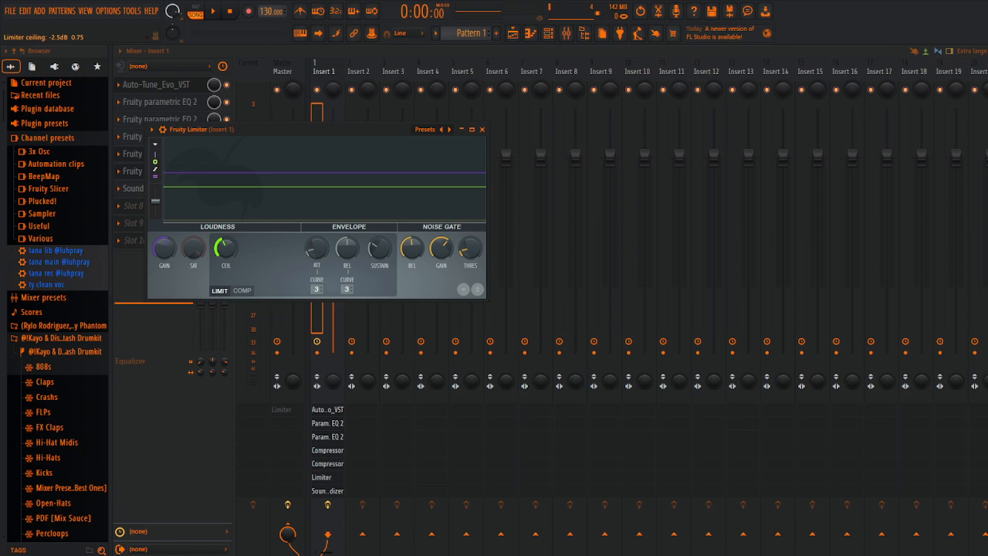
left_click_drag(226, 247, 225, 244)
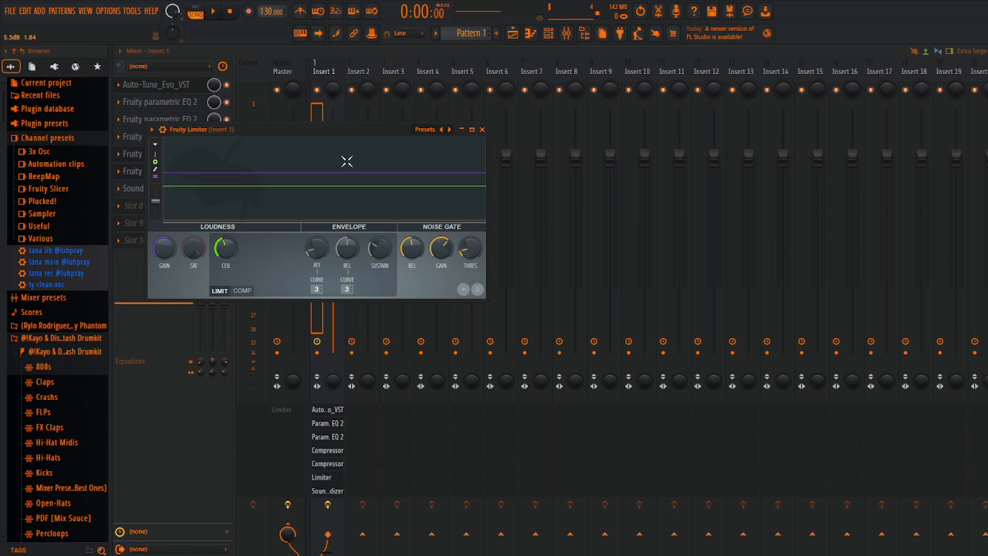
left_click(460, 129)
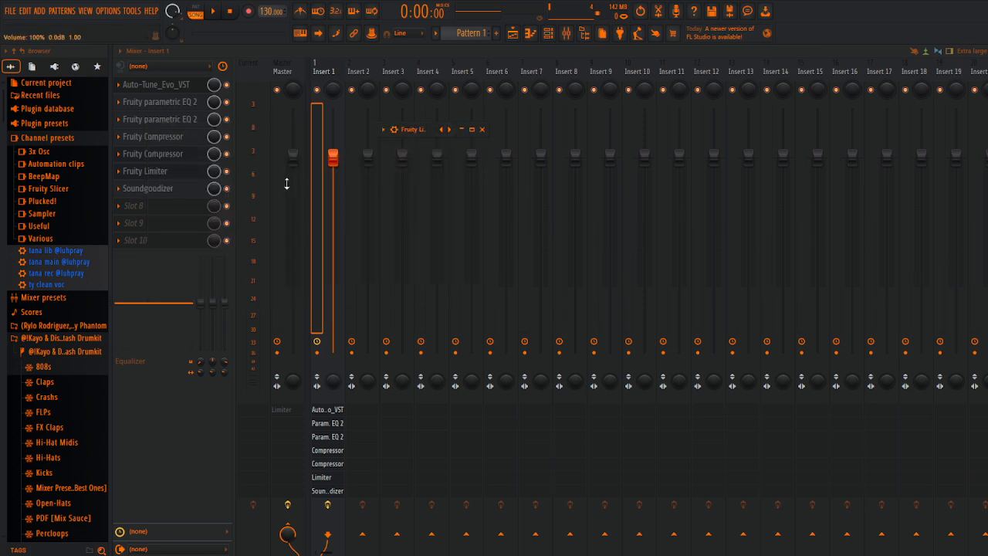
Step: Load Maximus into slot 8 with the De-esser narrow-band preset and close its window
left_click(151, 206)
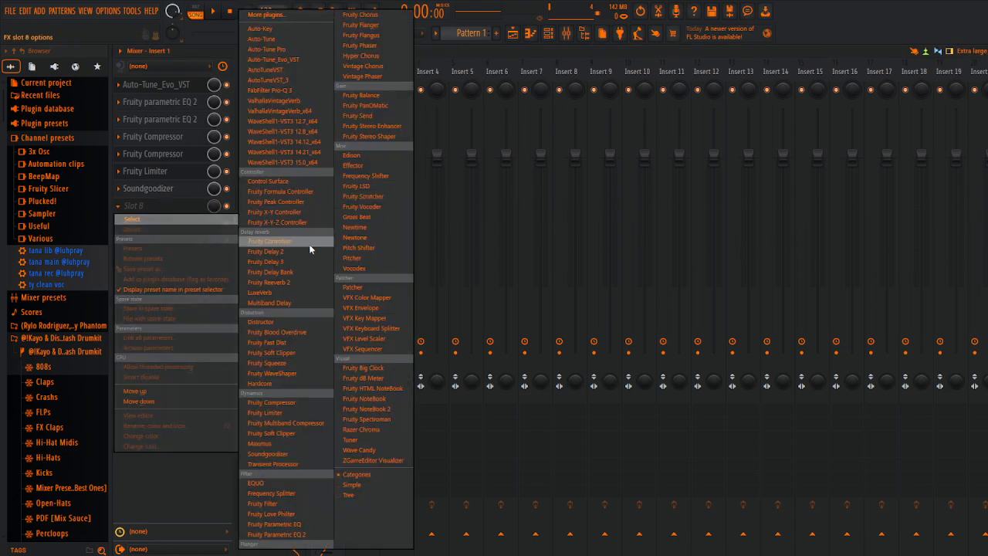
left_click(170, 199)
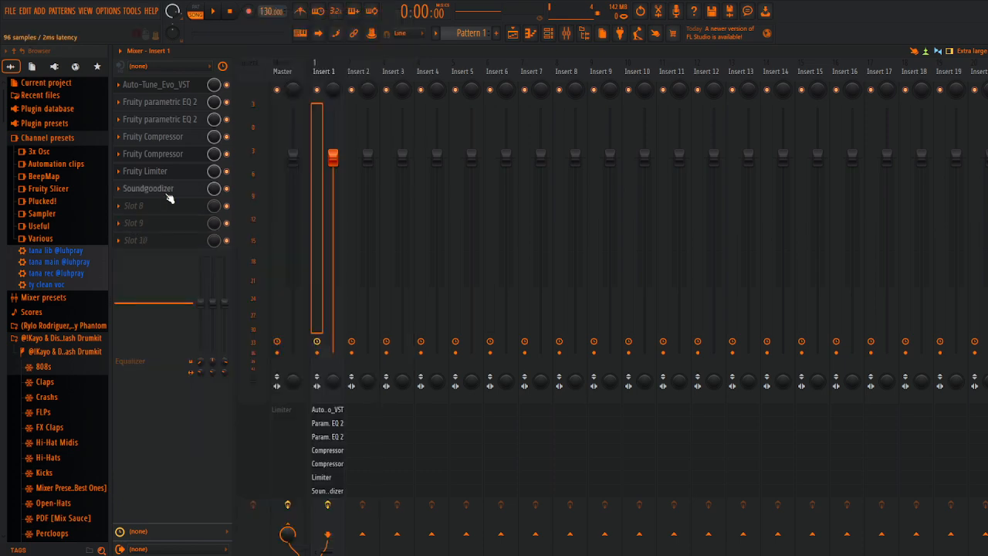
left_click(169, 208)
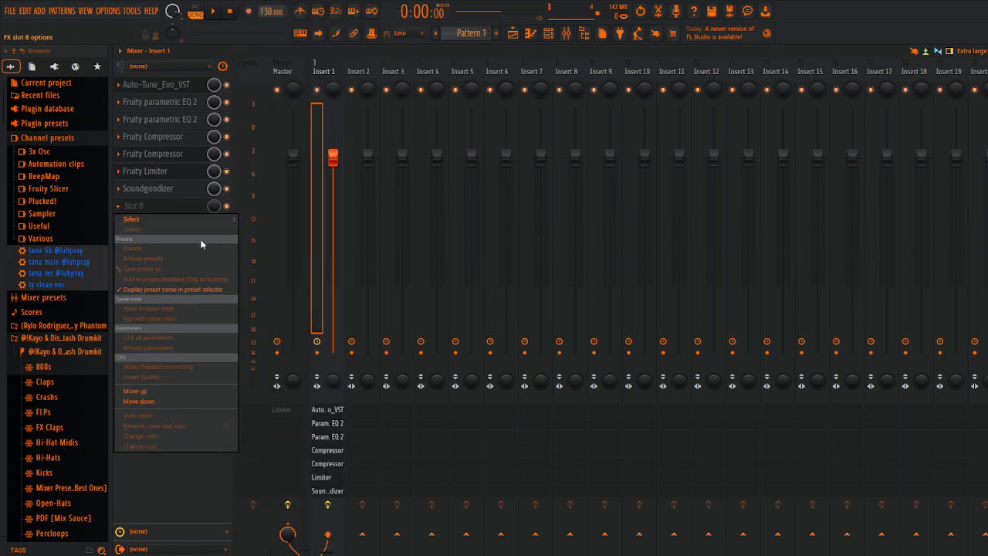
mouse_move(187, 219)
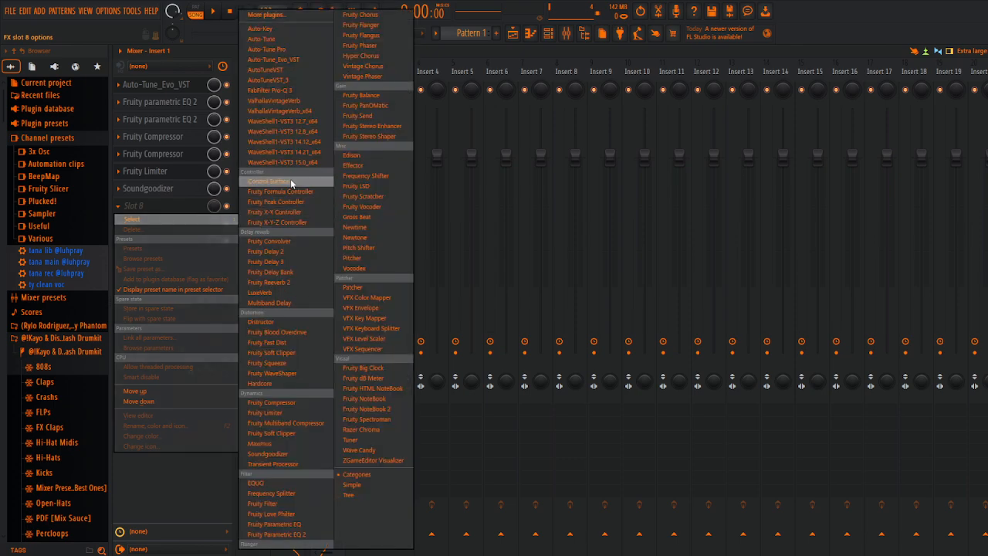
left_click(290, 443)
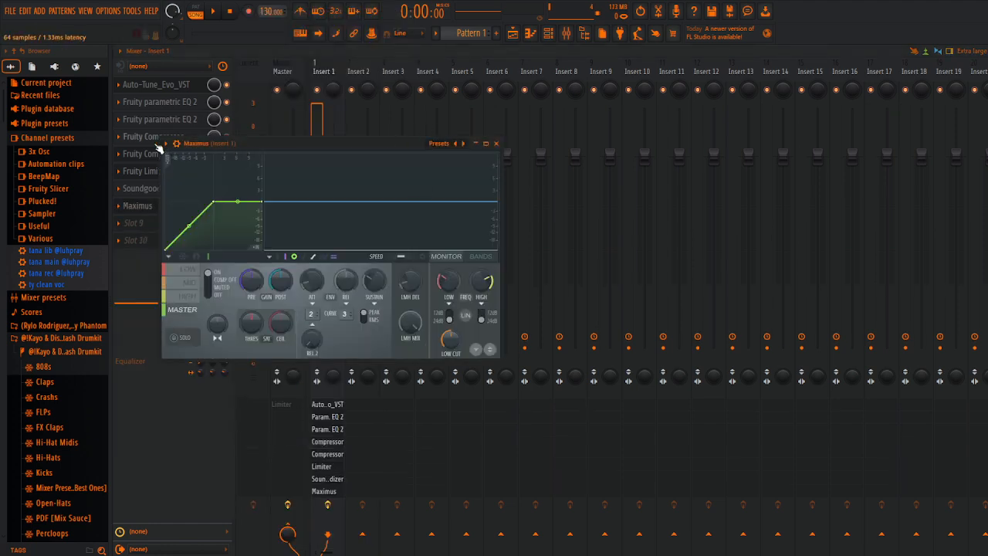
left_click(439, 144)
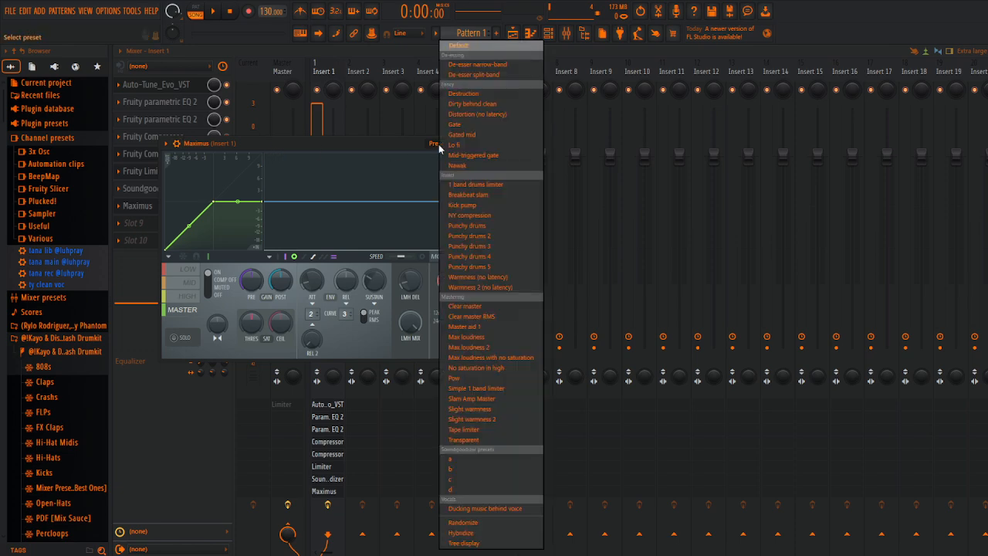
left_click(499, 65)
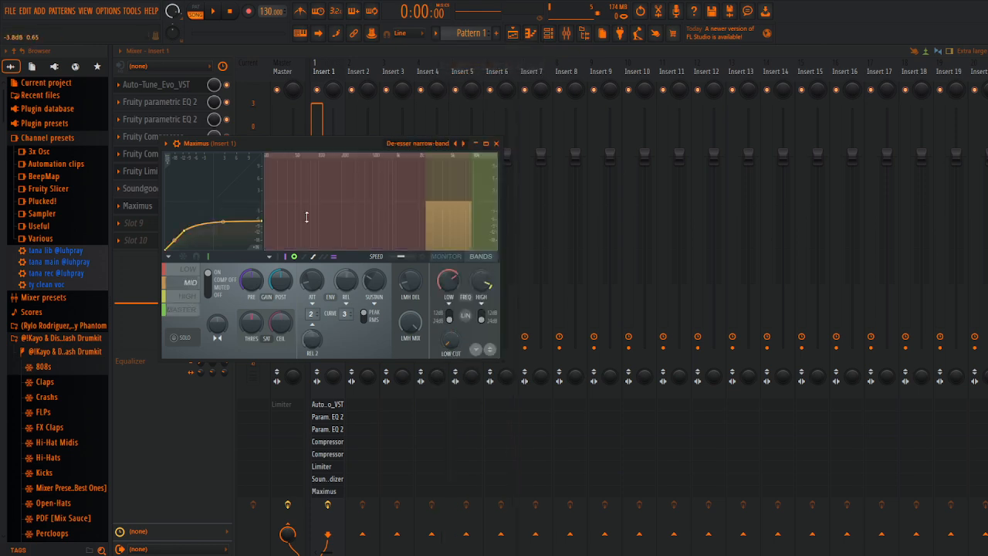
left_click(498, 144)
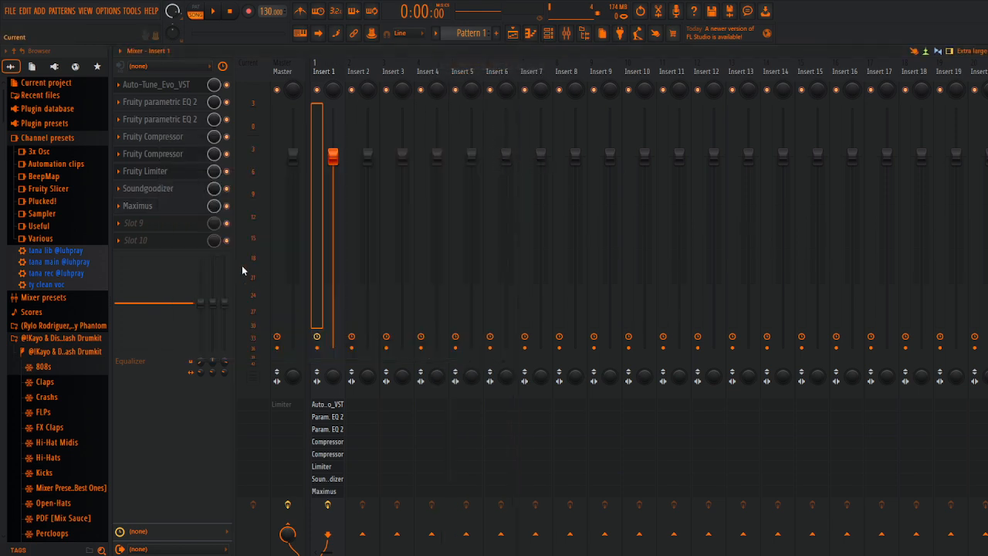
Step: Load Fruity Reeverb 2 into slot 9 and adjust its decay time to a short setting
left_click(170, 223)
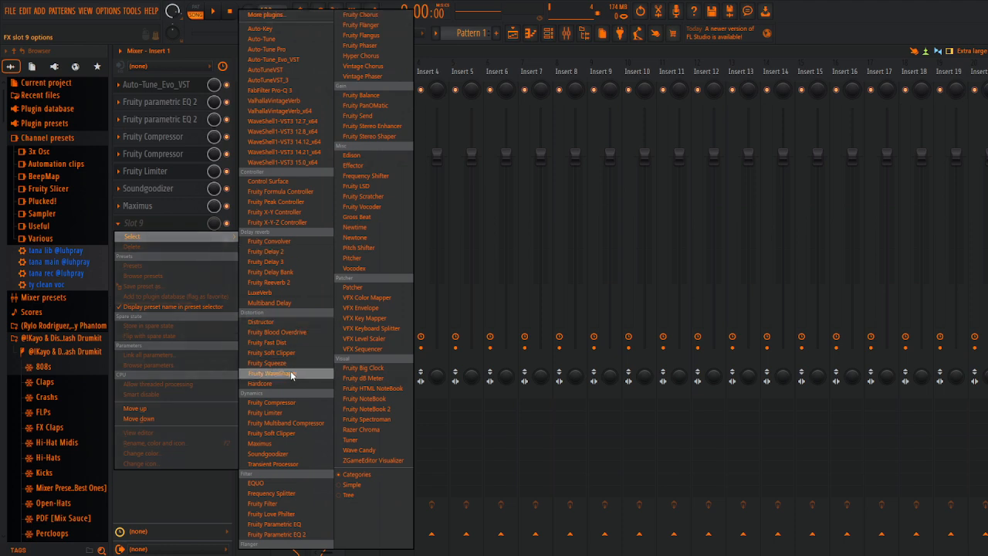
left_click(285, 283)
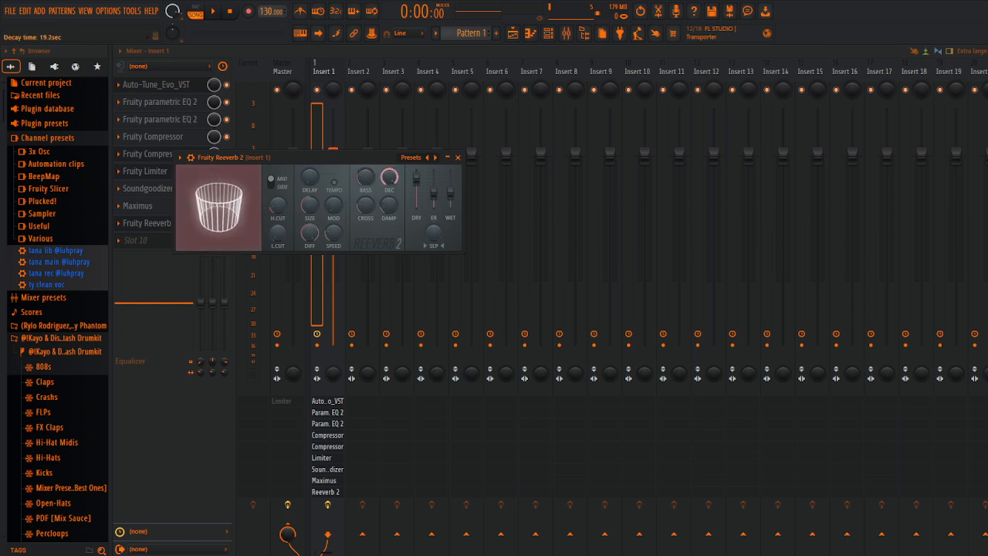
left_click_drag(389, 178, 389, 120)
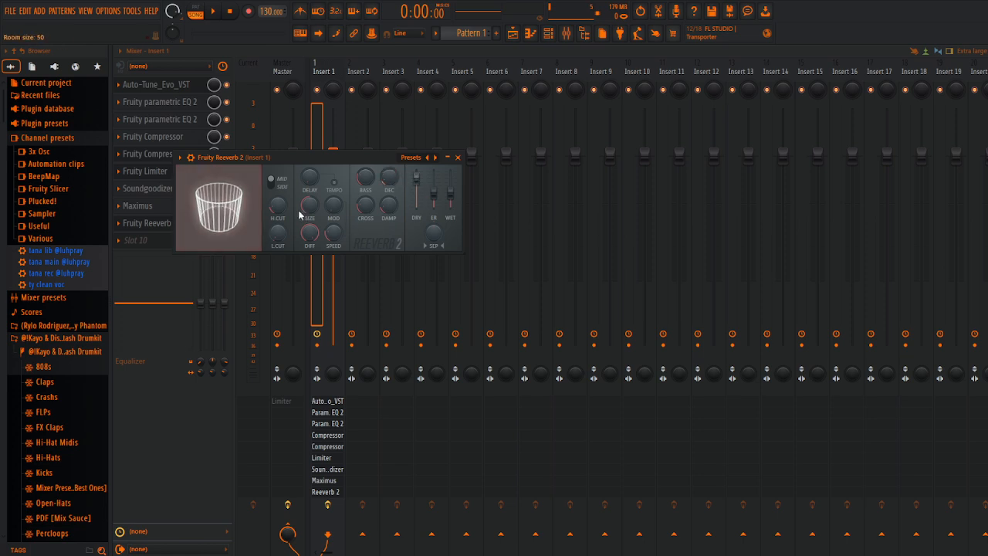
Step: Switch Reeverb 2 to Side, lower diffusion to about 38, enlarge the room size, close it, and set its slot mix level to 13%
left_click_drag(278, 232, 277, 206)
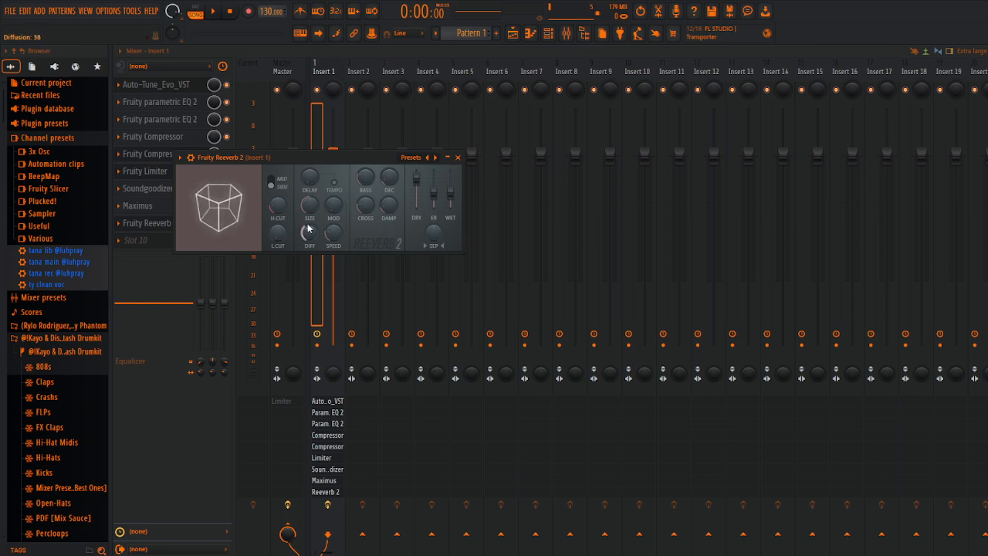
left_click_drag(309, 205, 310, 255)
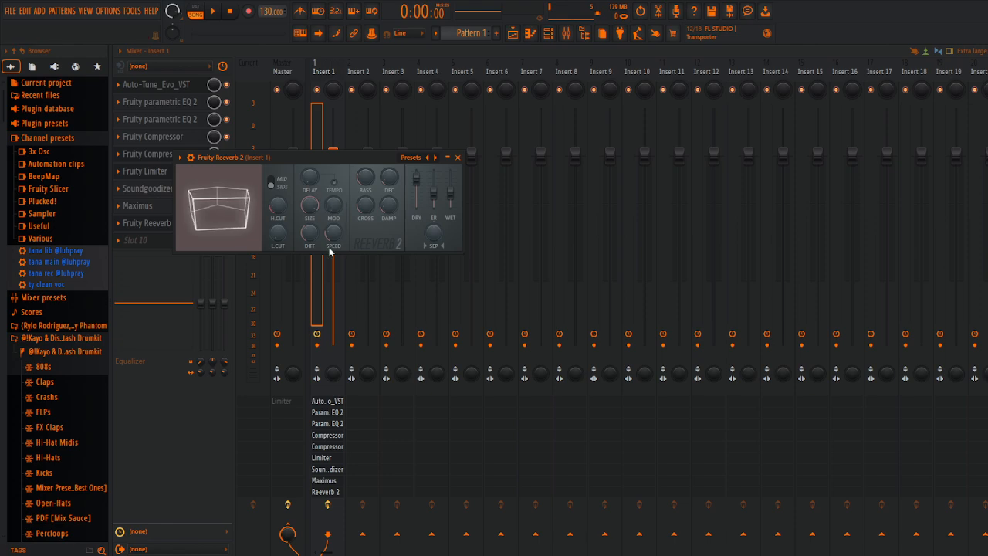
left_click_drag(366, 205, 388, 179)
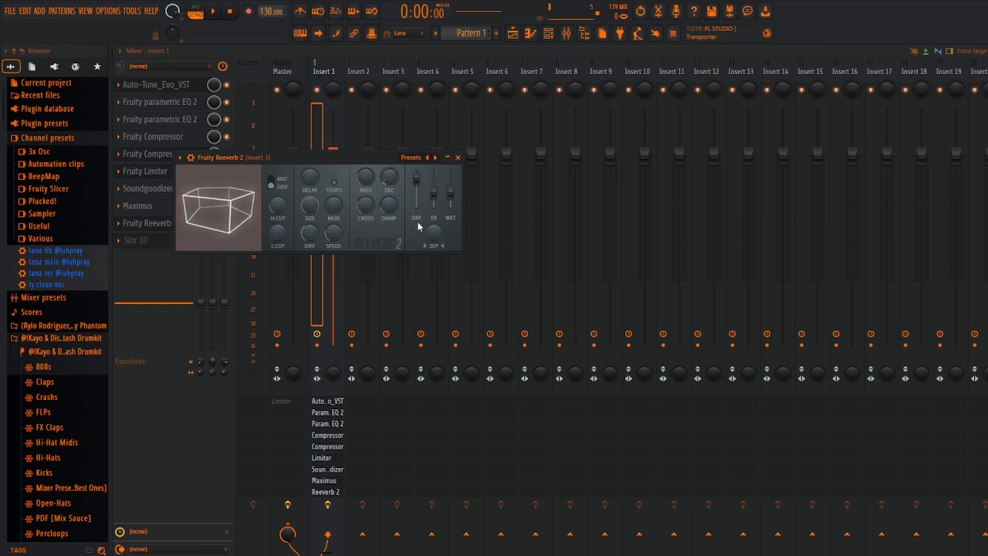
left_click(457, 157)
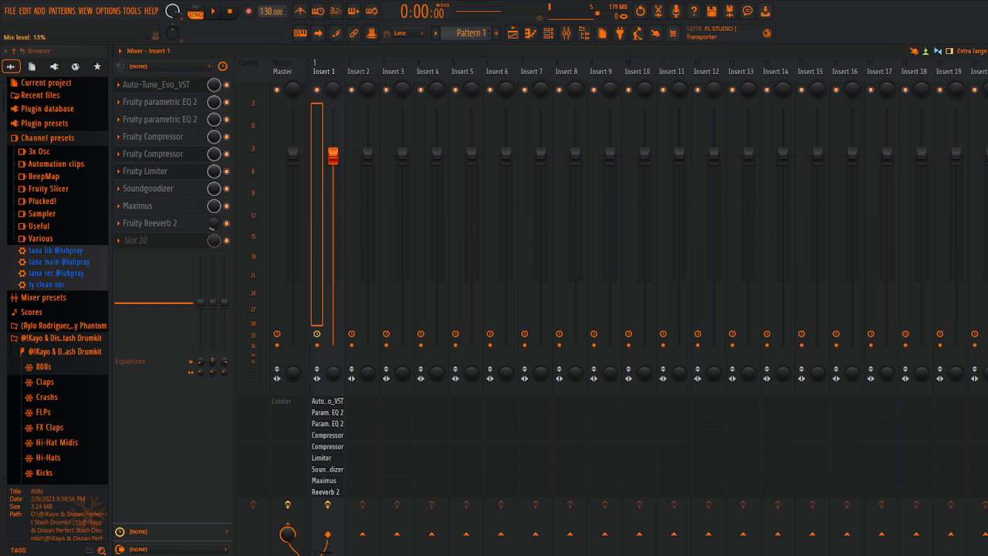
Step: Load Fruity Delay 3 into slot 10, shorten its delay time, and set the Ping pong model with the HP feedback filter
left_click(158, 240)
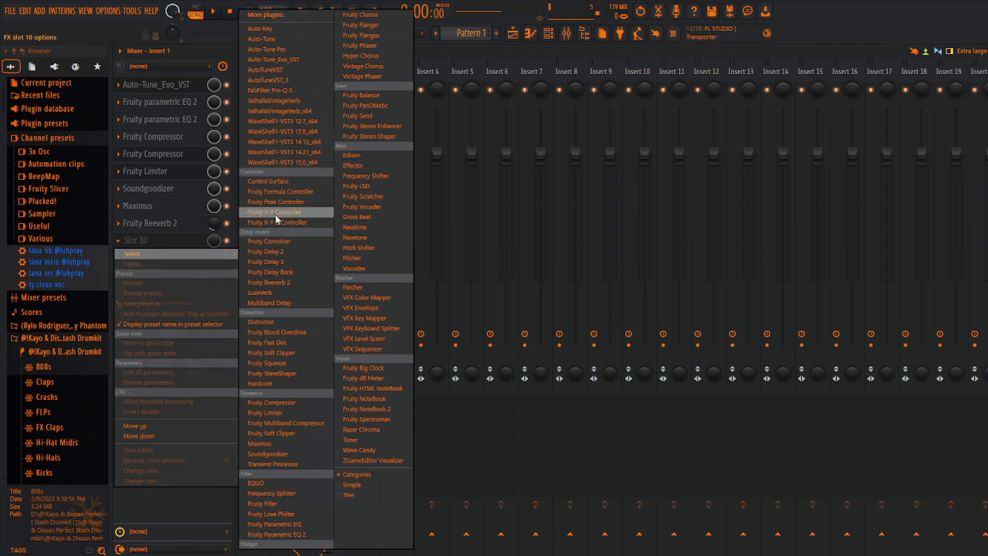
left_click(281, 263)
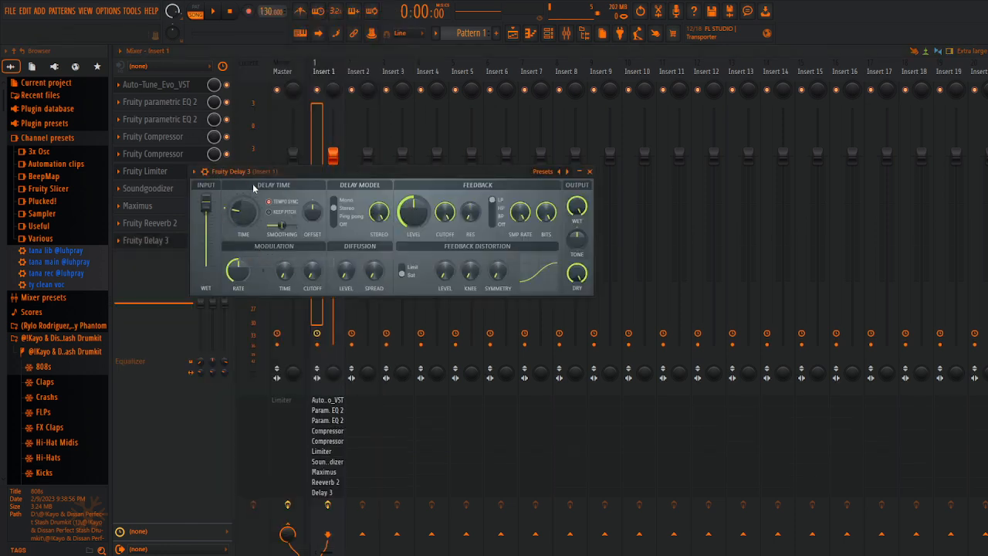
mouse_move(244, 219)
left_mouse_down()
mouse_move(244, 239)
mouse_move(239, 209)
left_mouse_up()
left_click(334, 217)
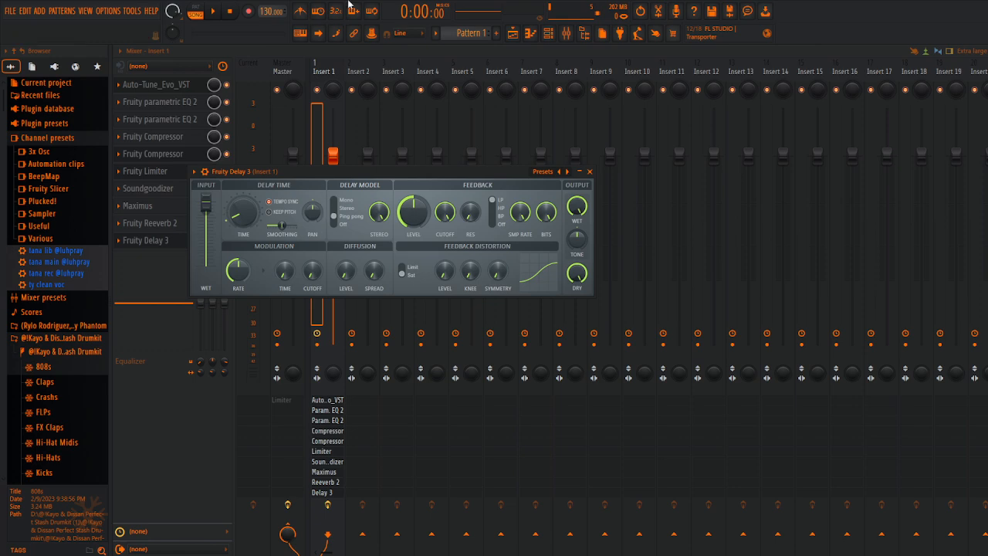
left_click(507, 206)
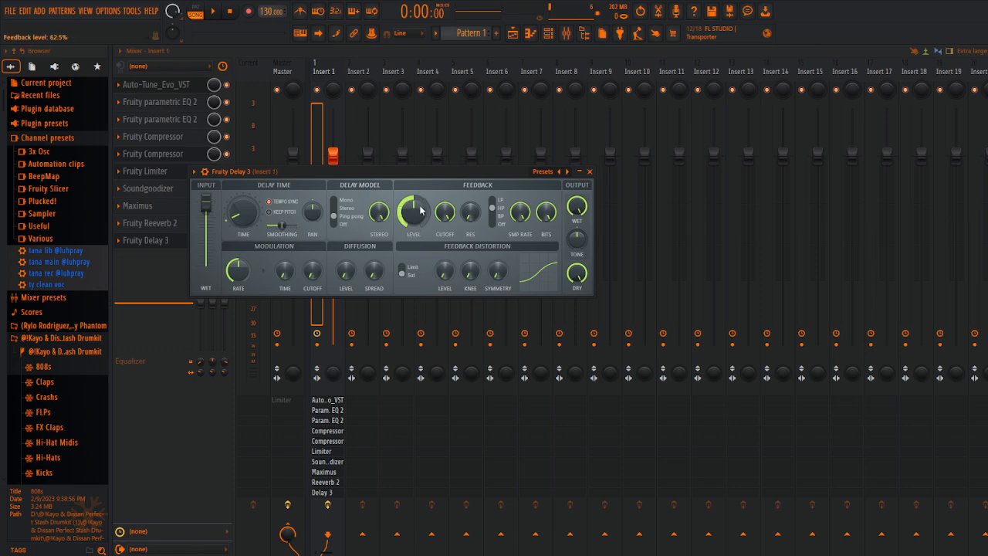
Step: Lower the feedback level of Fruity Delay 3, fine-tune its delay time, reduce its slot mix level, and close its window
mouse_move(420, 210)
left_mouse_down()
mouse_move(420, 241)
mouse_move(413, 213)
left_mouse_up()
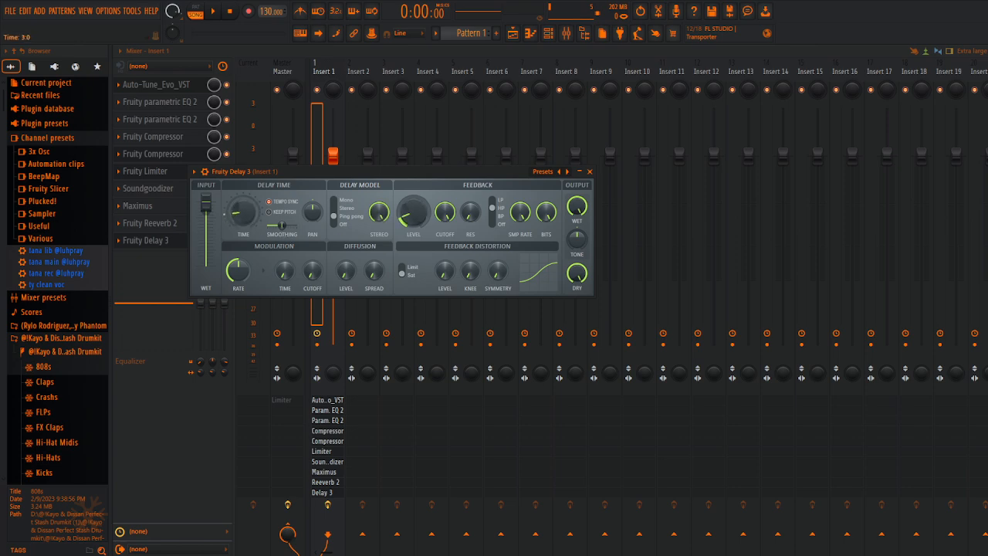
mouse_move(244, 212)
left_mouse_down()
mouse_move(243, 199)
mouse_move(243, 211)
left_mouse_up()
left_click_drag(246, 230, 245, 220)
left_click(589, 171)
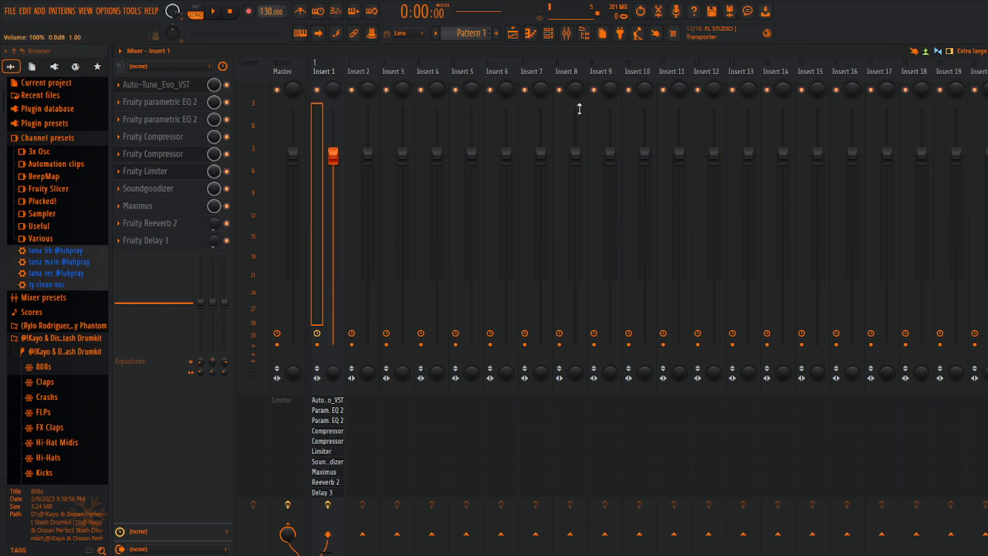
right_click(322, 70)
left_click(377, 81)
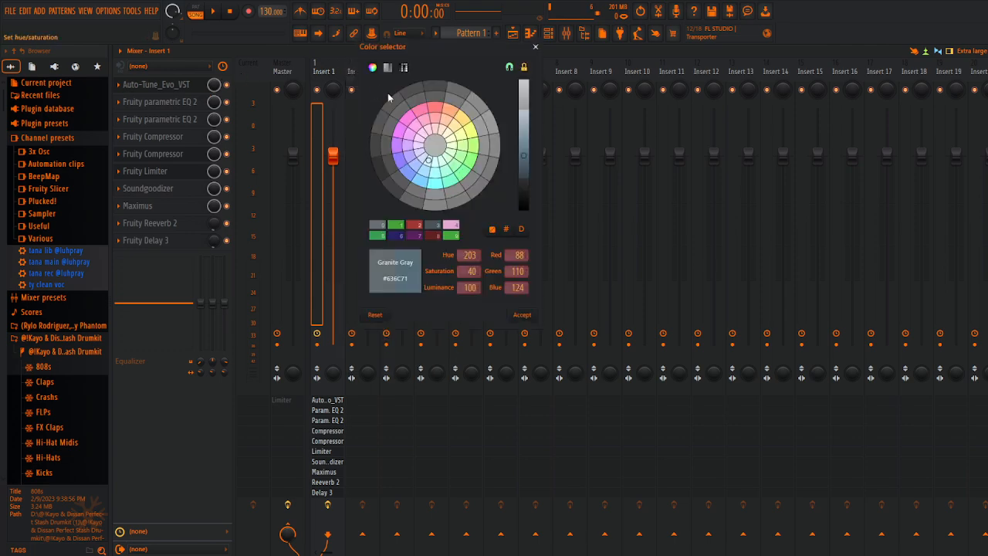
left_click(535, 47)
right_click(322, 65)
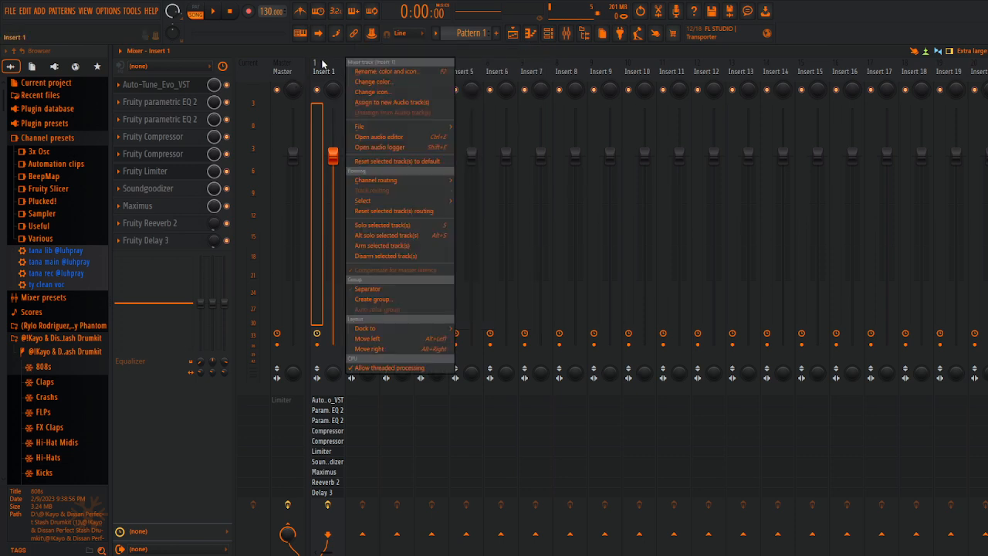
left_click(328, 71)
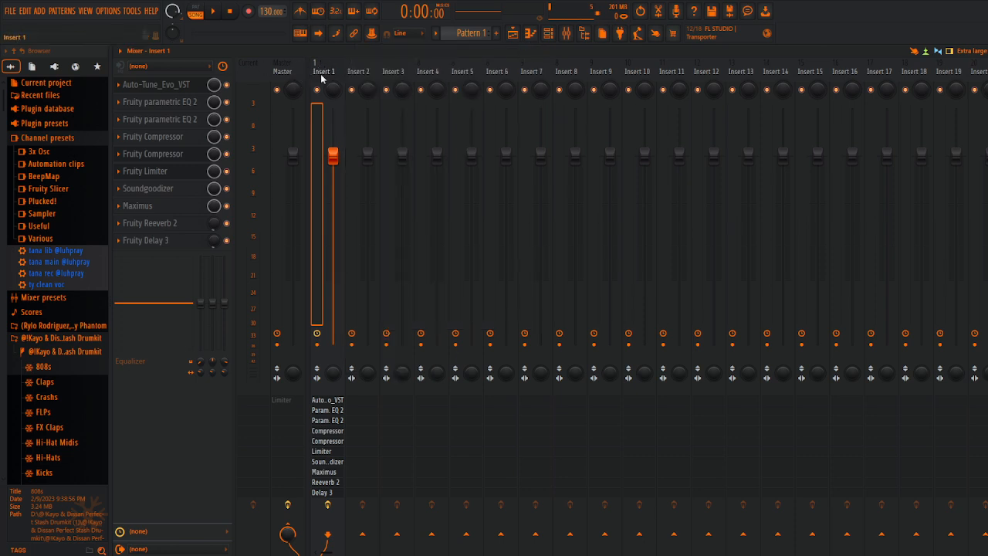
Step: Rename the Insert 1 mixer track as REC
right_click(324, 73)
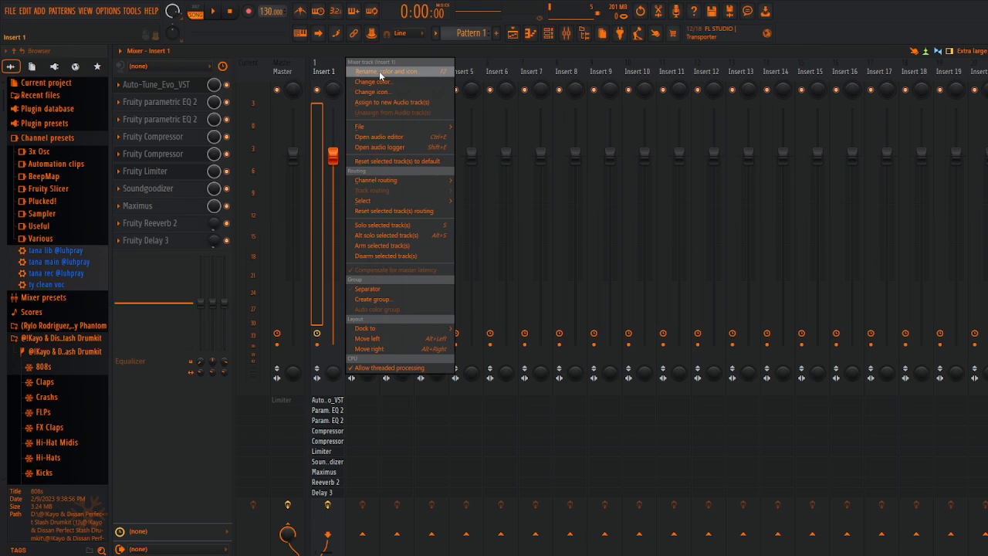
left_click(372, 68)
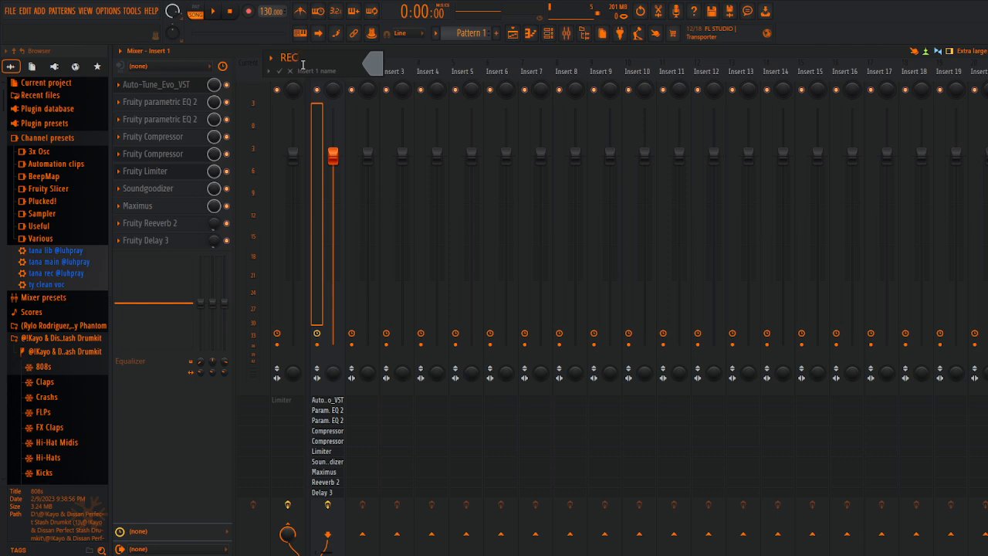
type("REC")
key("Return")
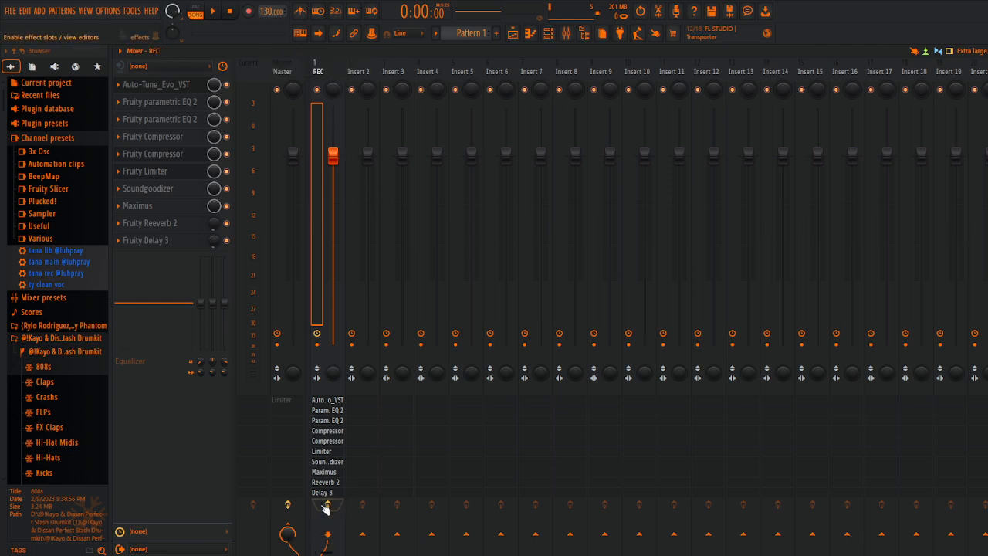
Step: Copy the mixer track state of REC, with its full effects chain, onto Insert 2 and Insert 3
right_click(325, 71)
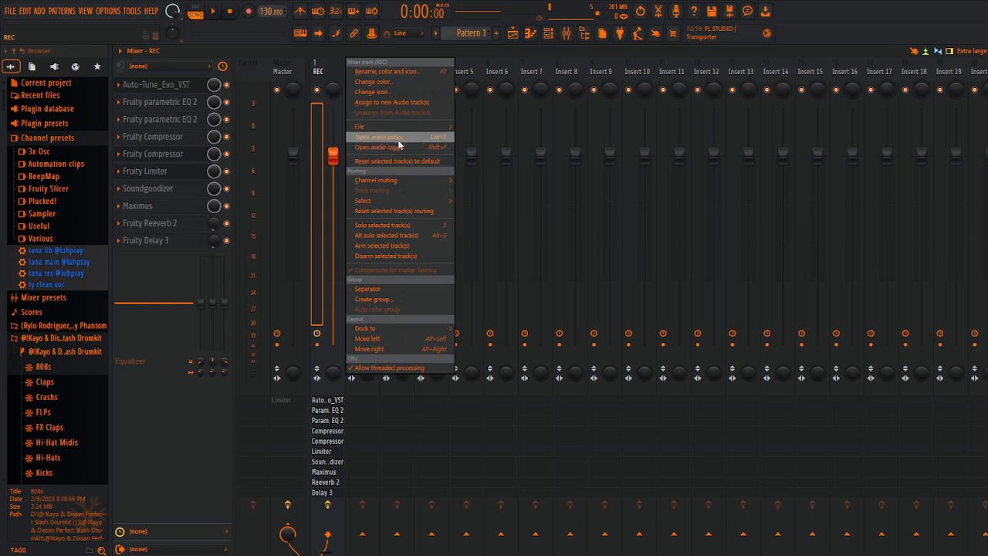
mouse_move(399, 127)
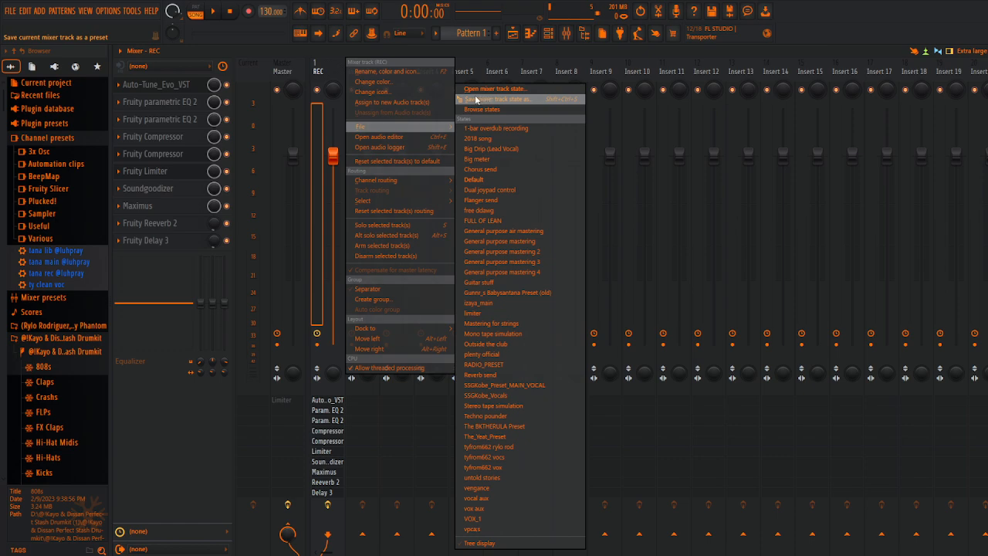
left_click_drag(477, 99, 358, 71)
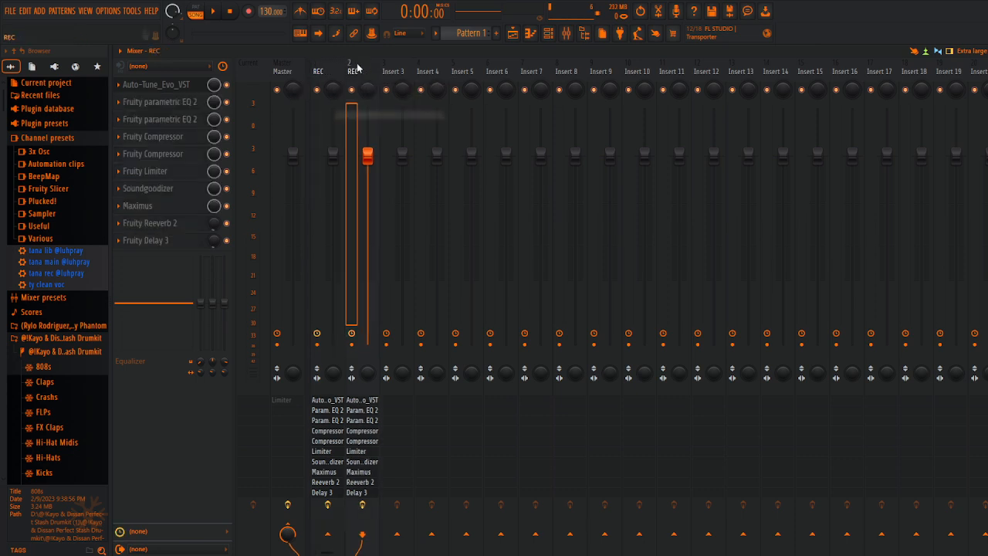
right_click(318, 72)
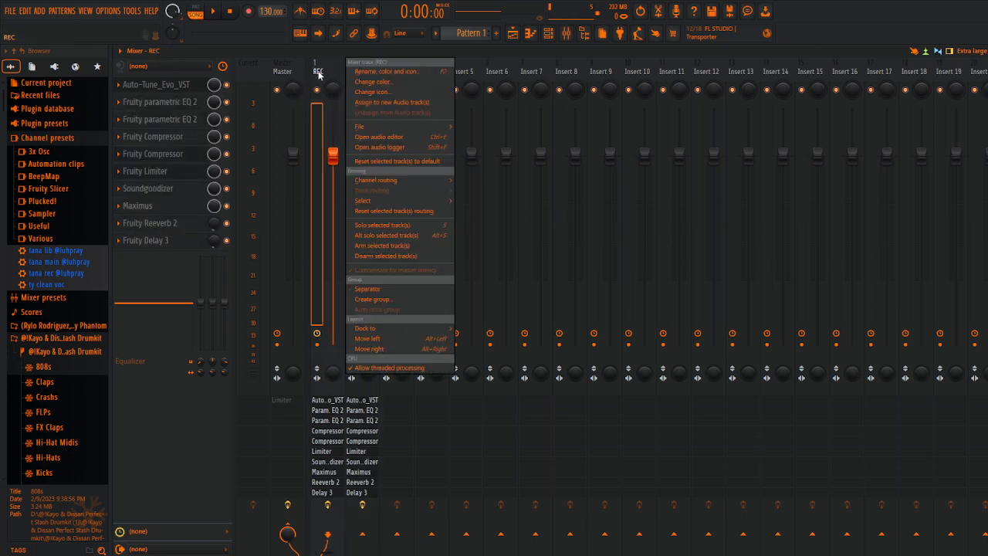
mouse_move(386, 129)
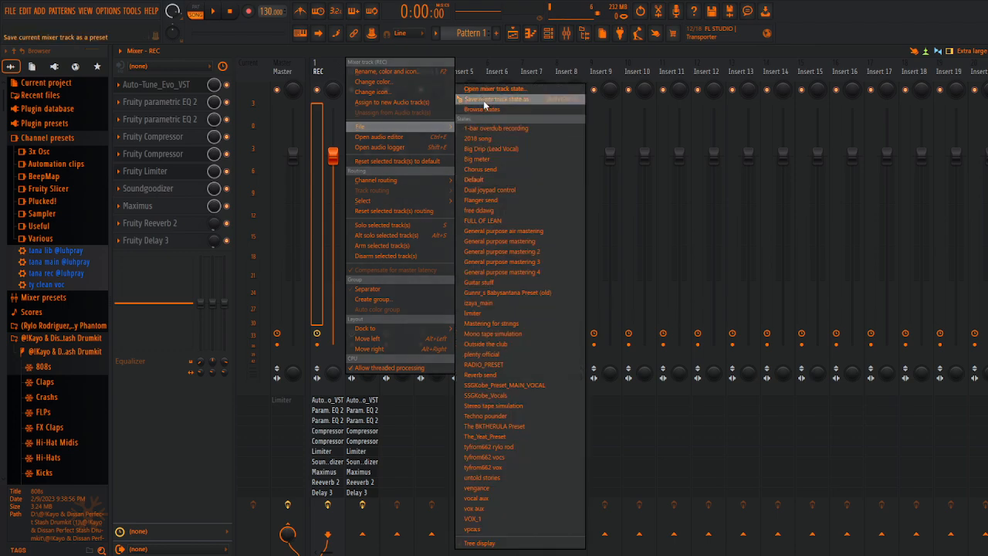
left_click_drag(486, 102, 390, 70)
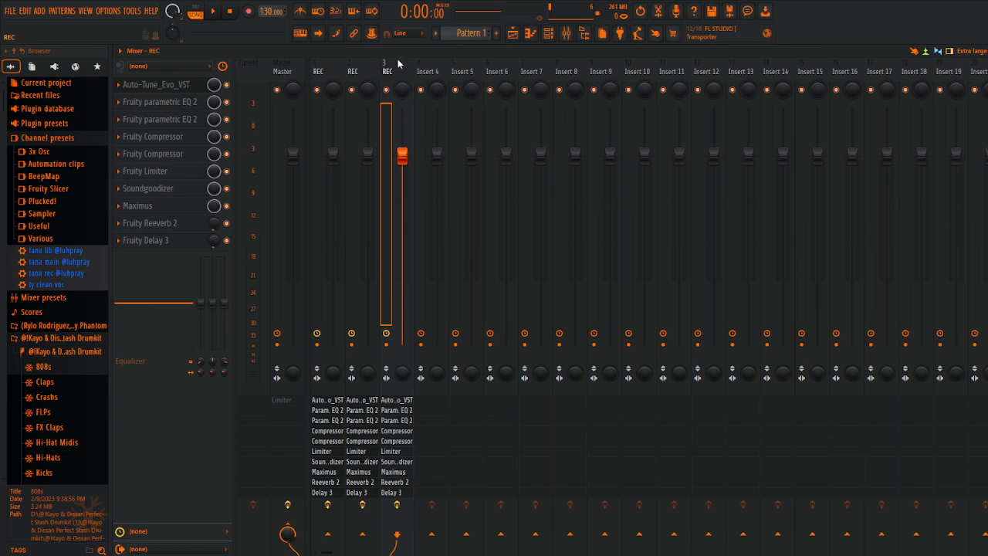
Step: Rename the copied mixer tracks on Insert 2 and Insert 3 as VOCALS
right_click(362, 73)
left_click(398, 76)
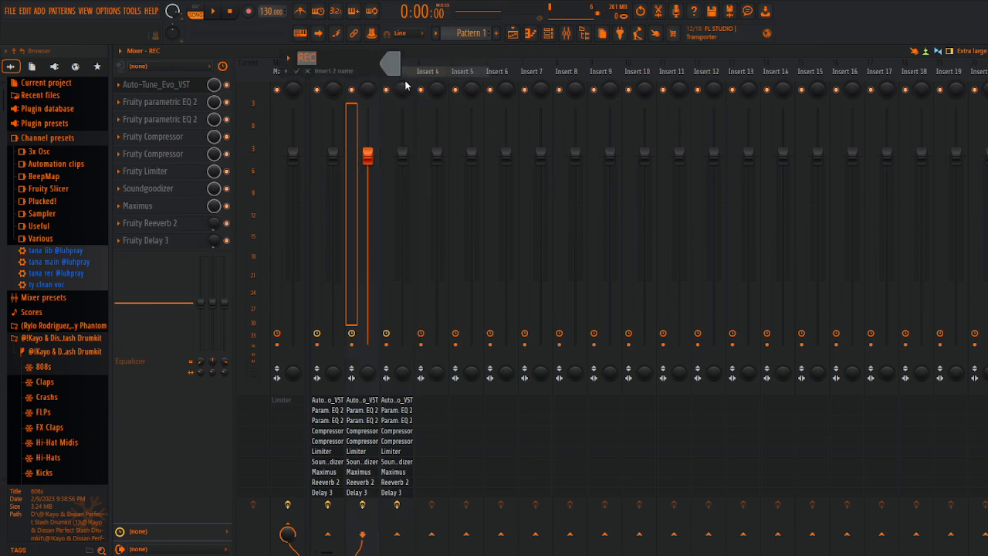
key("BackSpace")
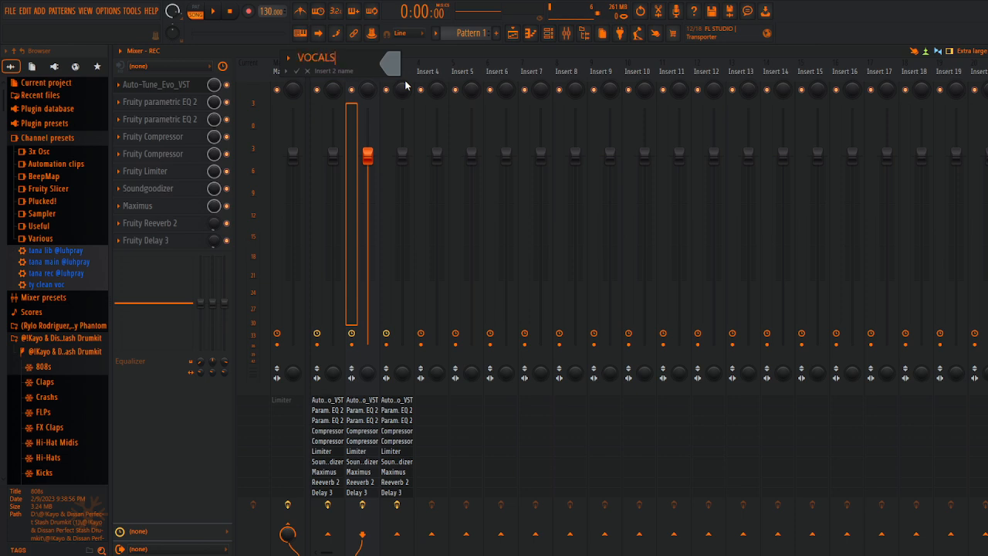
key("Return")
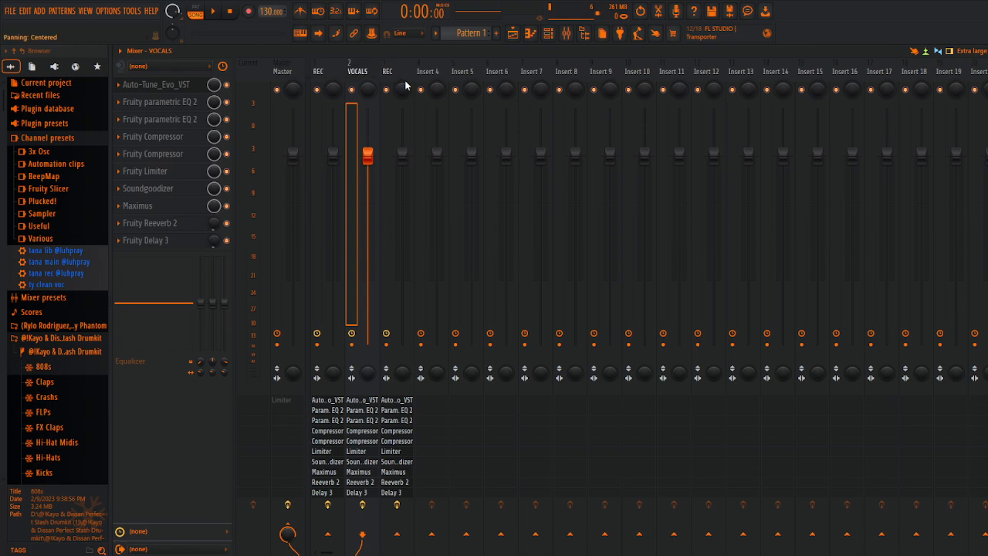
right_click(401, 74)
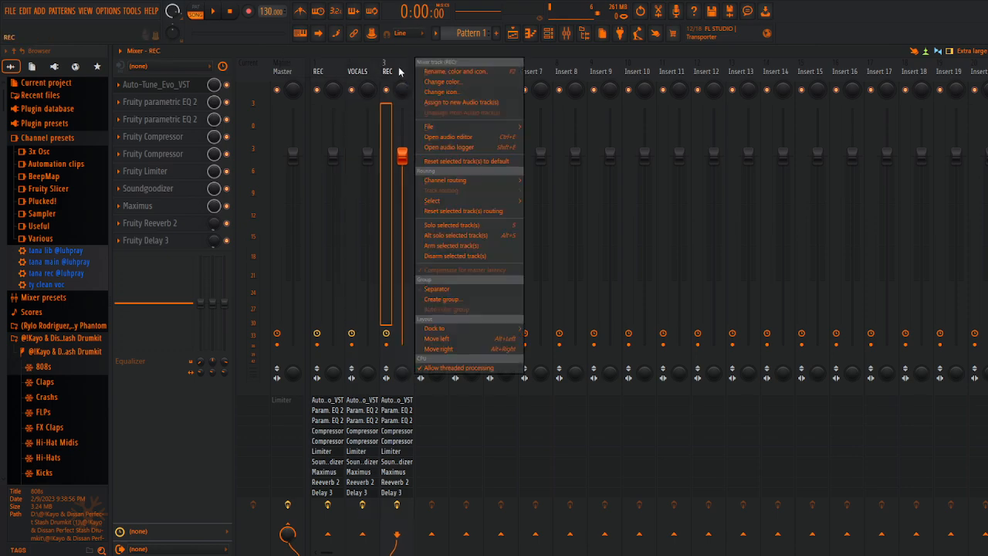
left_click(471, 80)
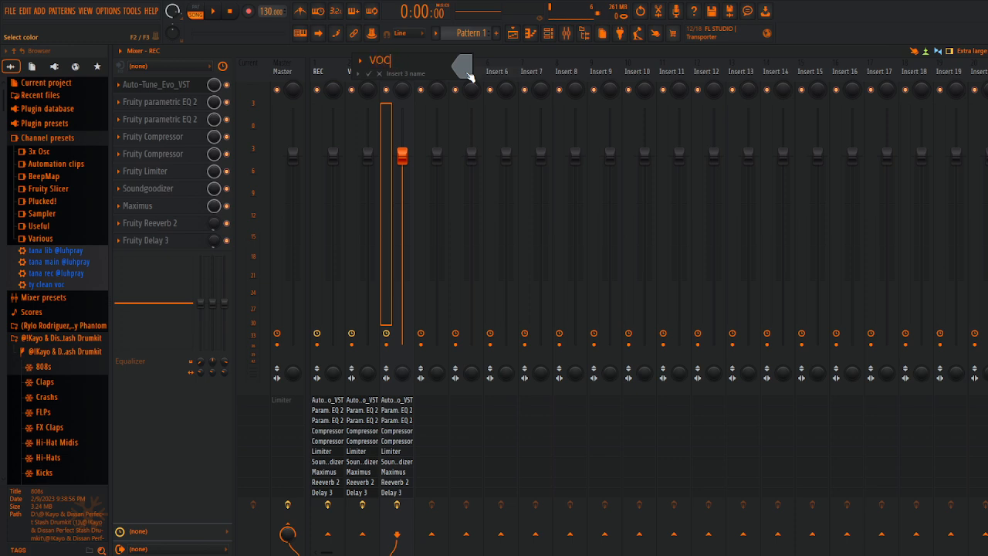
type("VOCALS")
key("Return")
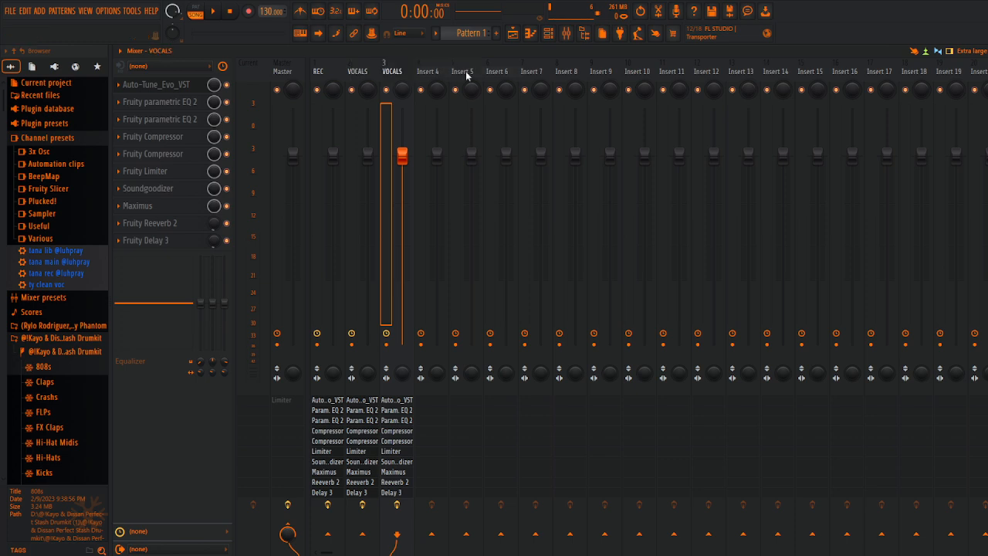
Step: Copy the Insert 3 VOCALS track state onto Insert 4 and rename that track as ADLIP
right_click(394, 74)
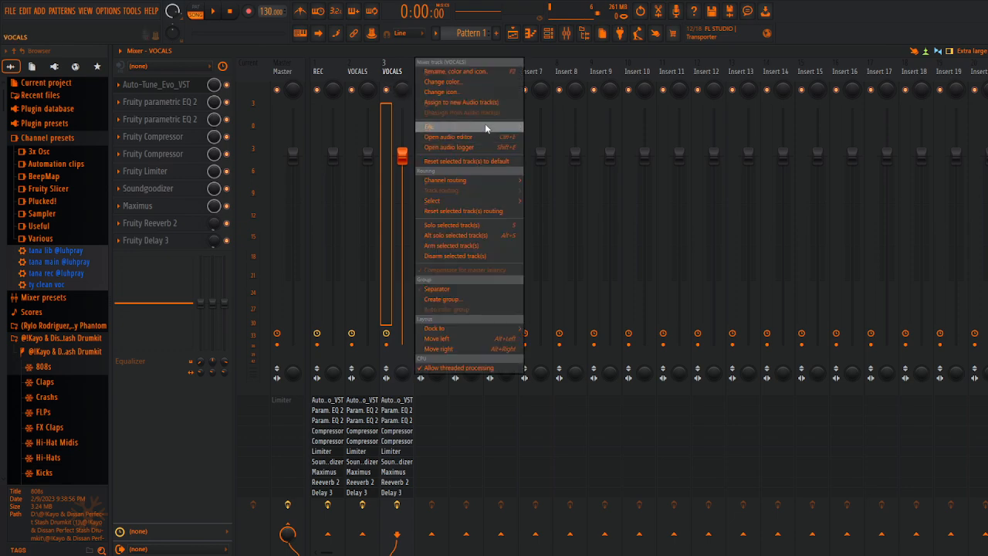
mouse_move(484, 124)
left_click_drag(573, 100, 434, 72)
right_click(435, 71)
left_click(488, 71)
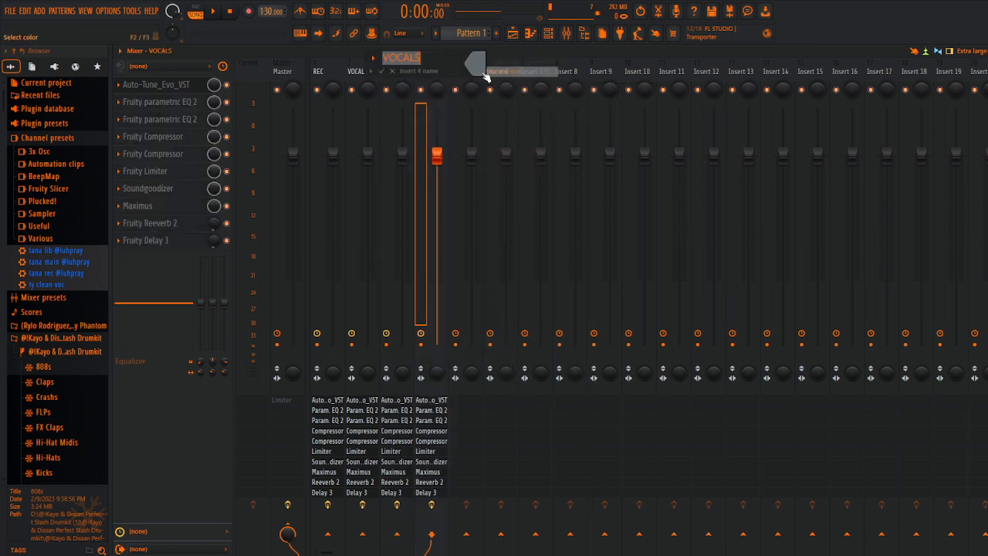
type("AD")
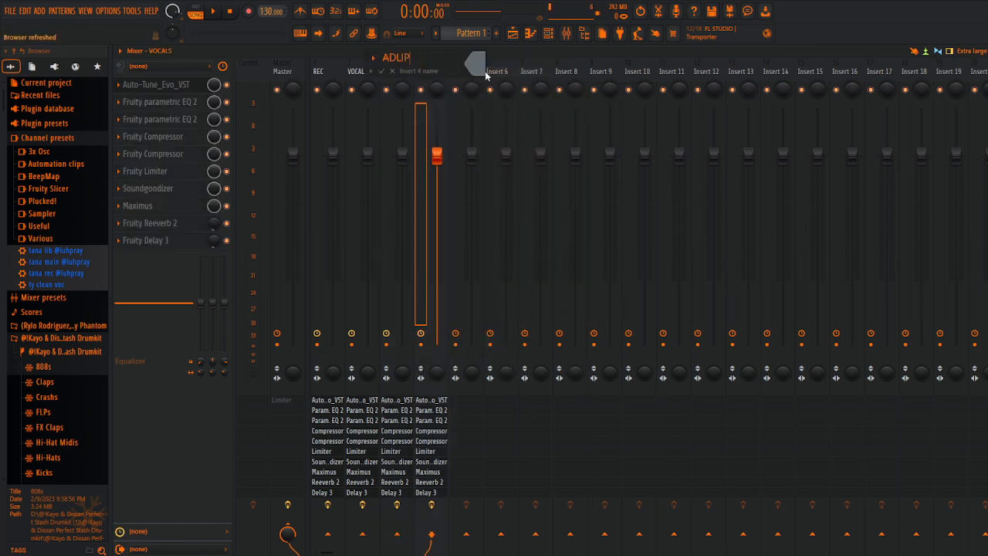
type("LIP")
key("Return")
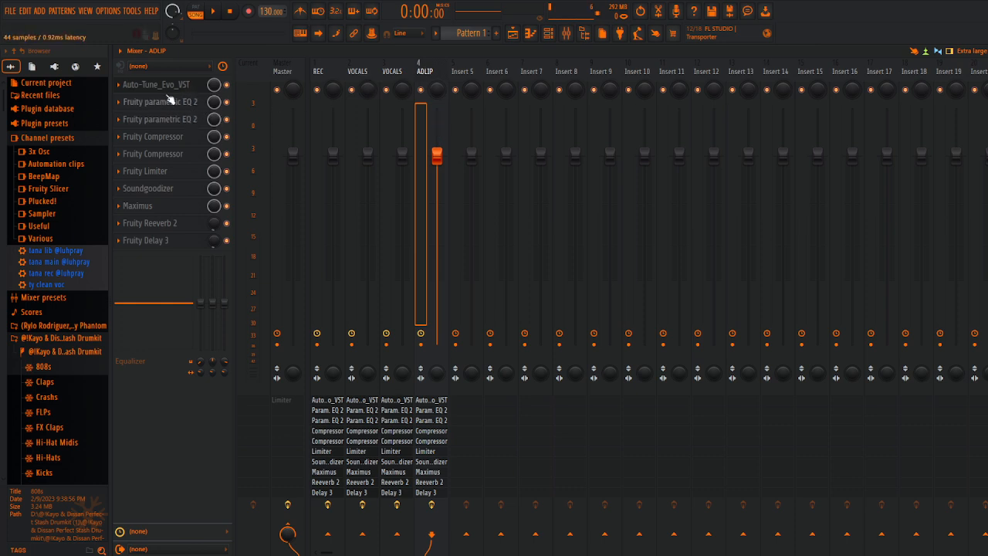
Step: Apply the Radio preset to the Fruity parametric EQ 2 in slot 3 of the ADLIP track
left_click(180, 121)
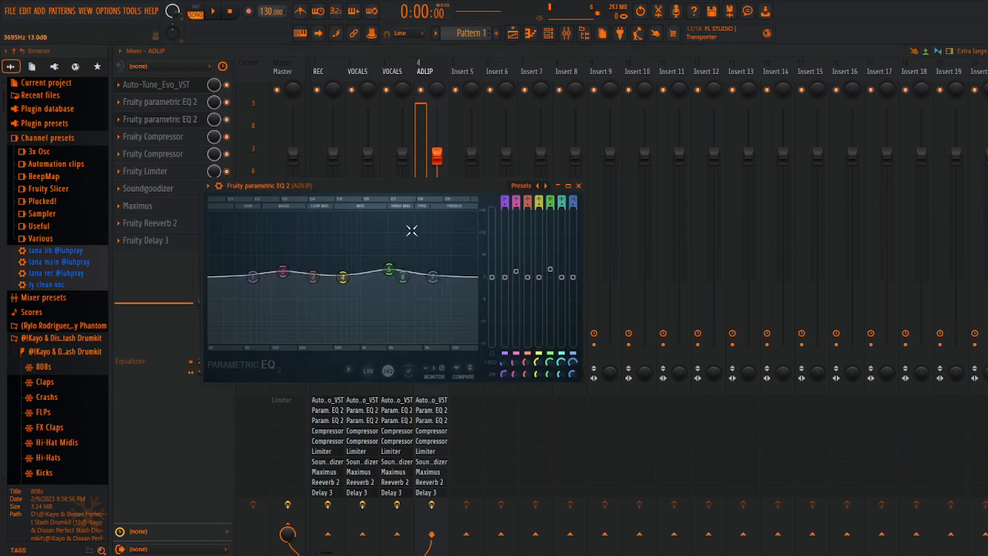
left_click(522, 187)
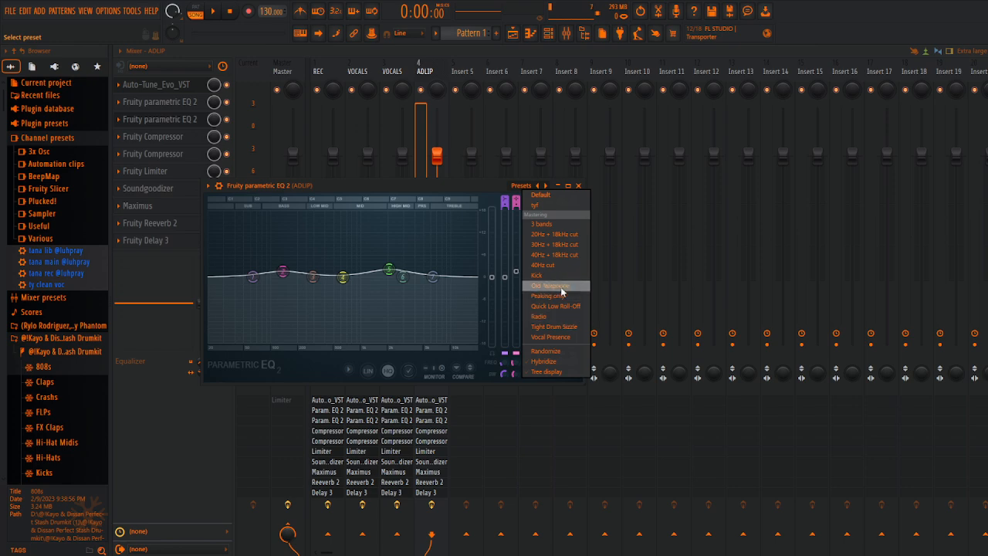
left_click(561, 318)
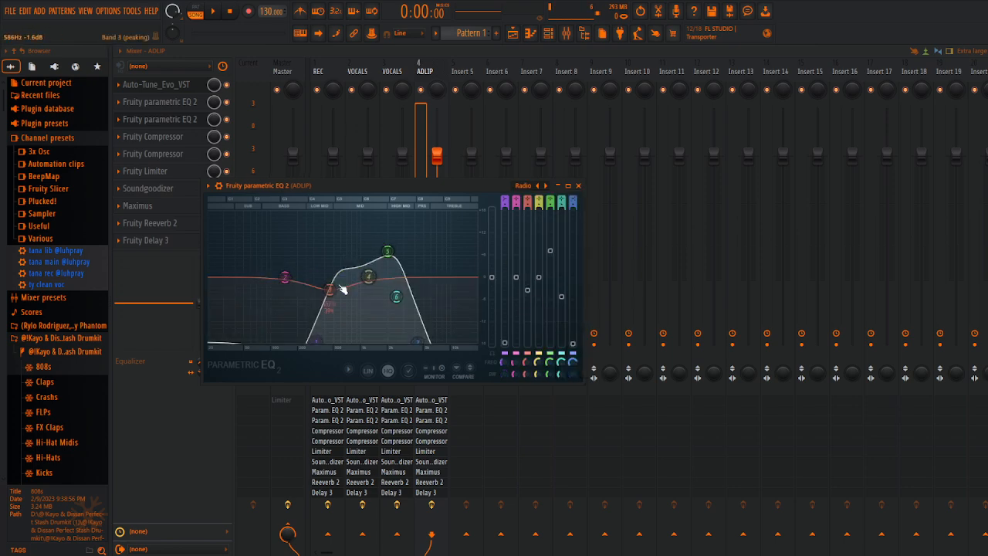
Step: Raise EQ band 2 to about 1.2 dB, raise bands 3 and 7 slightly, lower the band 5 peak, and close the equalizer
left_click_drag(330, 290, 285, 272)
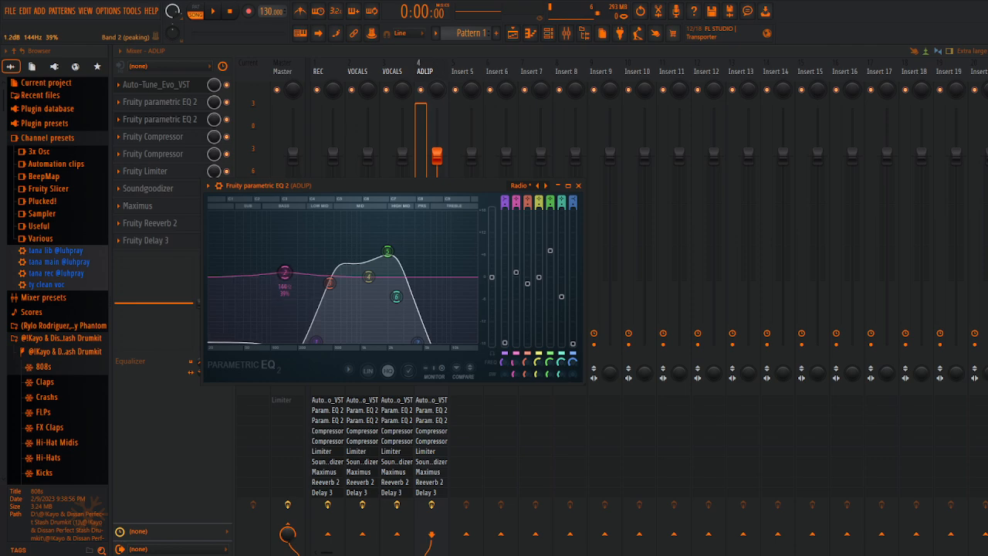
mouse_move(556, 260)
left_mouse_down()
mouse_move(554, 285)
mouse_move(554, 267)
left_mouse_up()
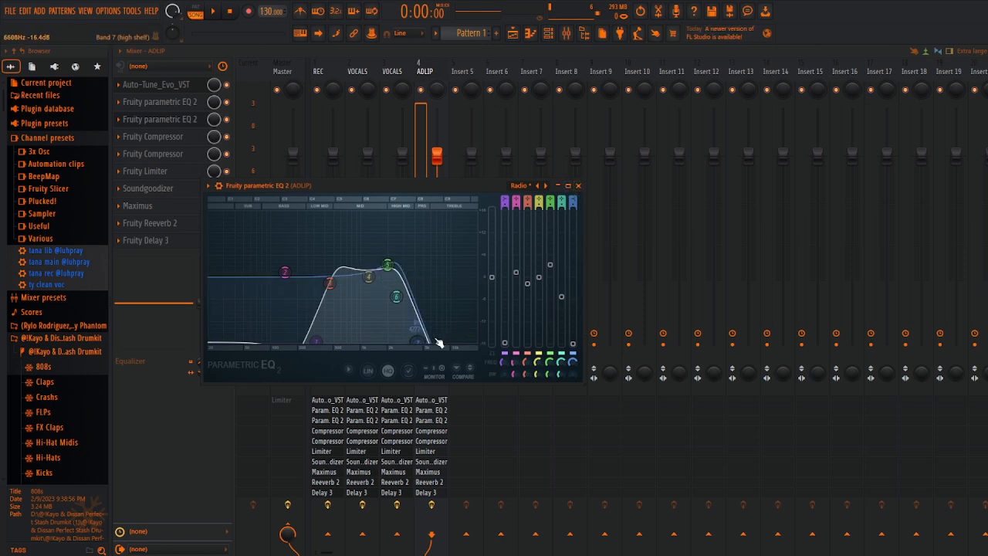
left_click_drag(419, 342, 422, 329)
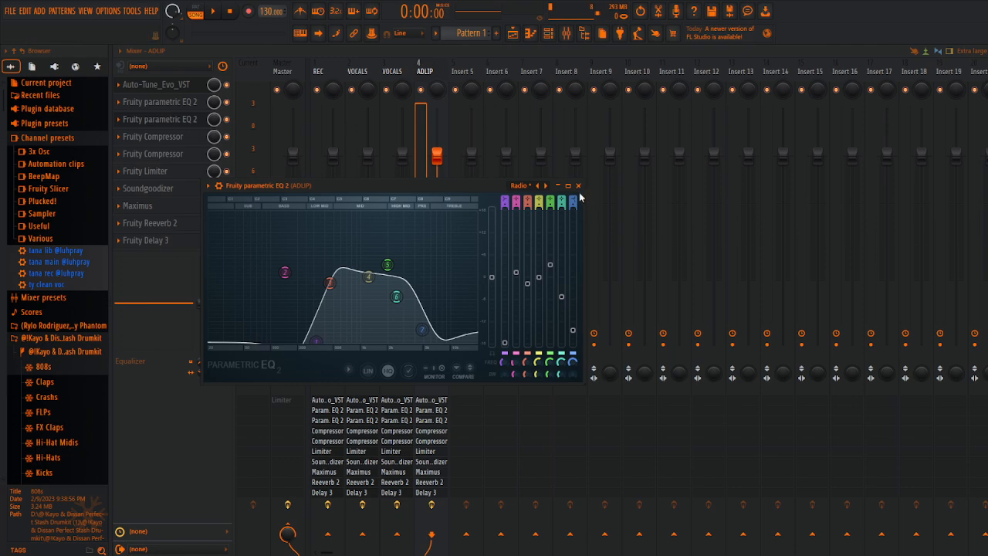
left_click(578, 185)
Step: Lower the volume fader of the ADLIP track to about -5.1 dB
left_click_drag(435, 163, 437, 166)
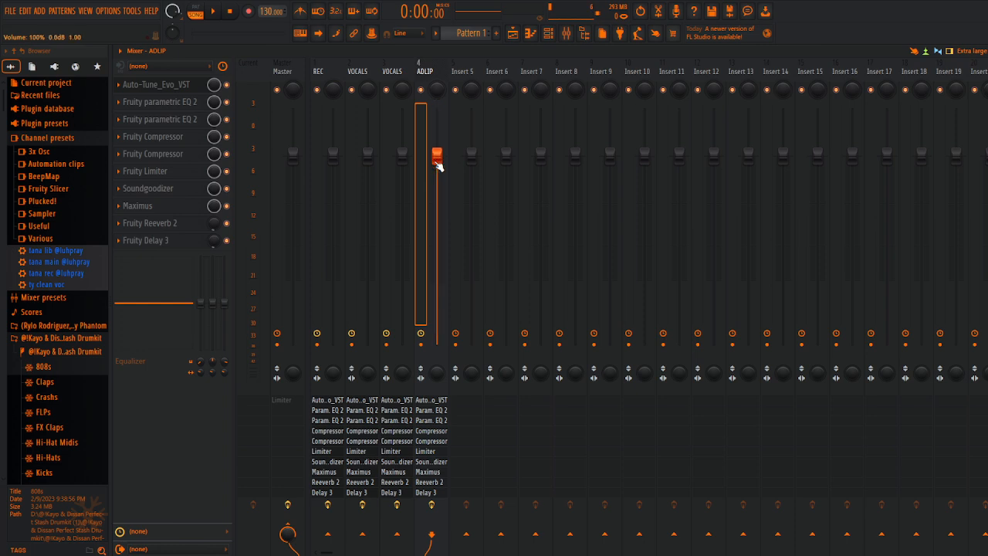
left_click(472, 158)
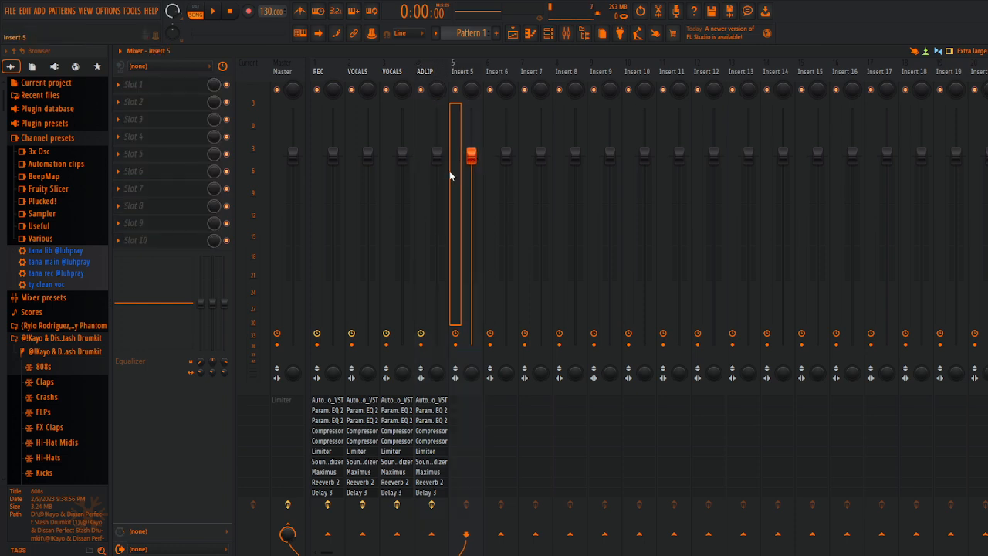
left_click(438, 157)
left_click_drag(437, 156, 437, 196)
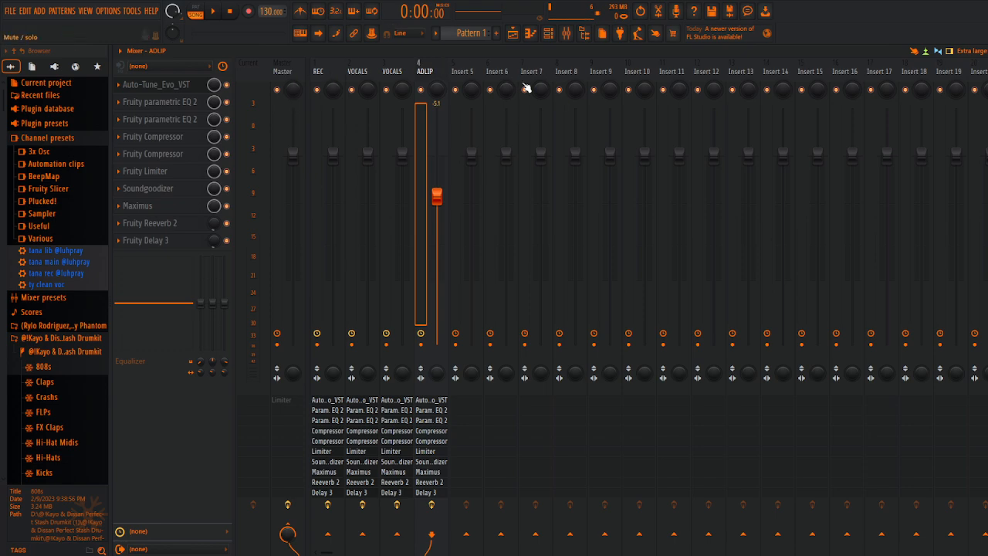
Step: Route the REC mixer track to Insert 14 only
left_click(332, 71)
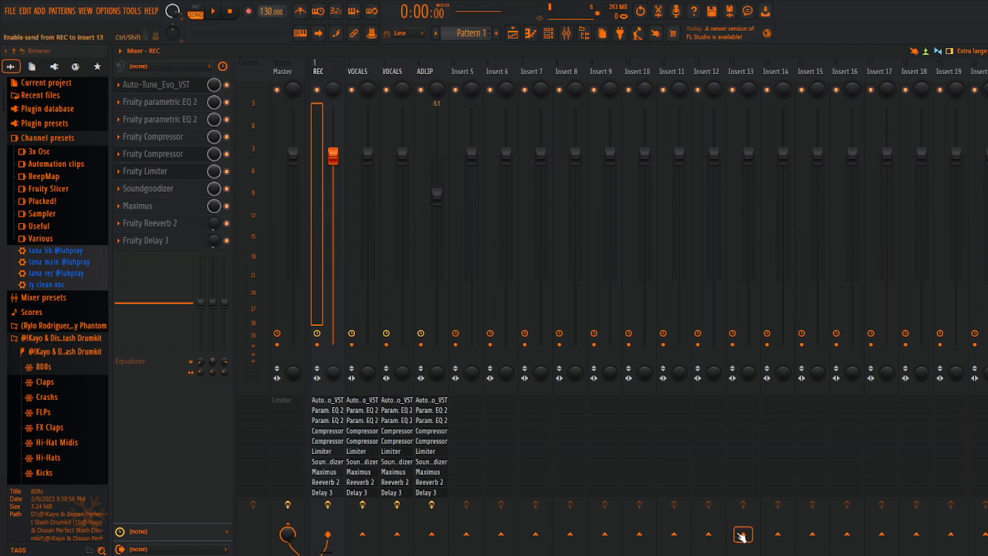
right_click(778, 533)
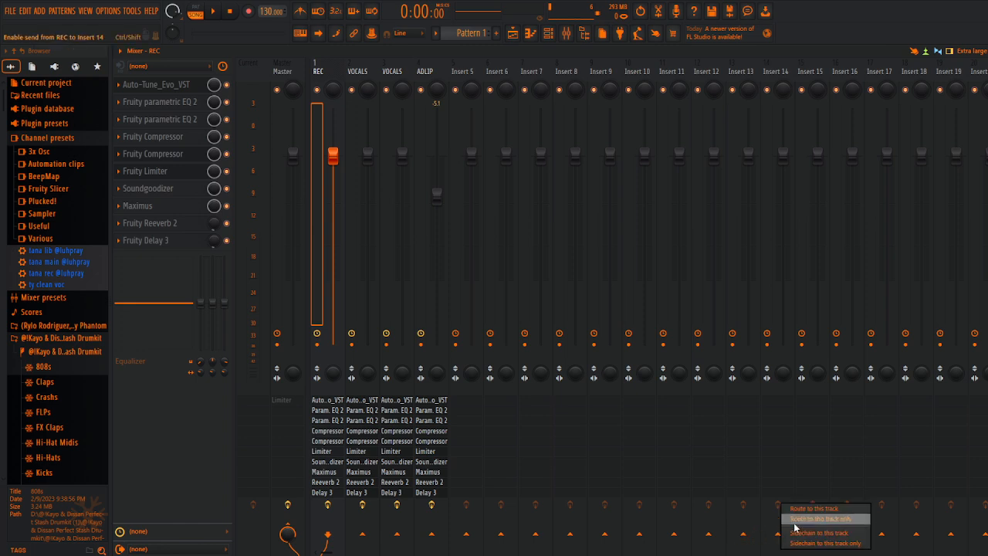
right_click(778, 535)
left_click(771, 539)
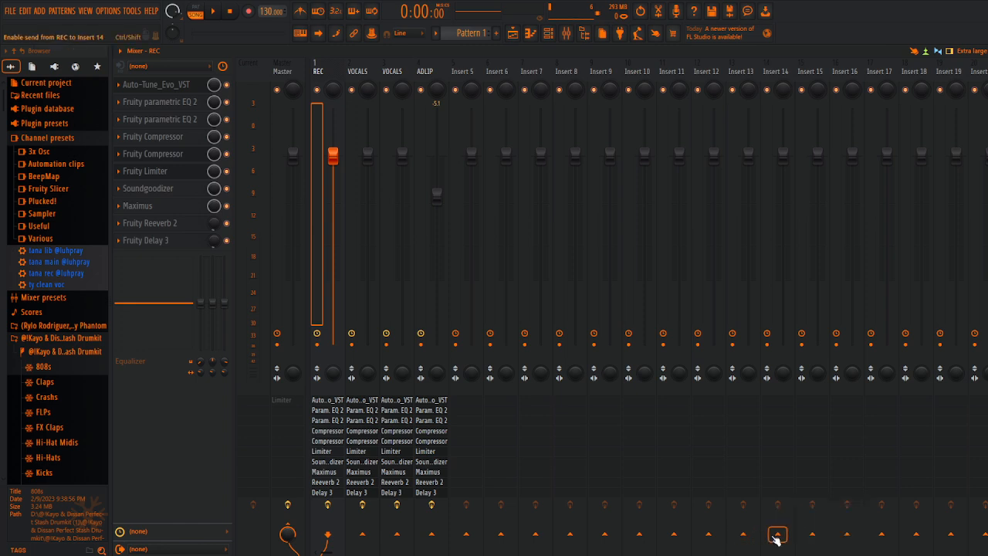
right_click(776, 539)
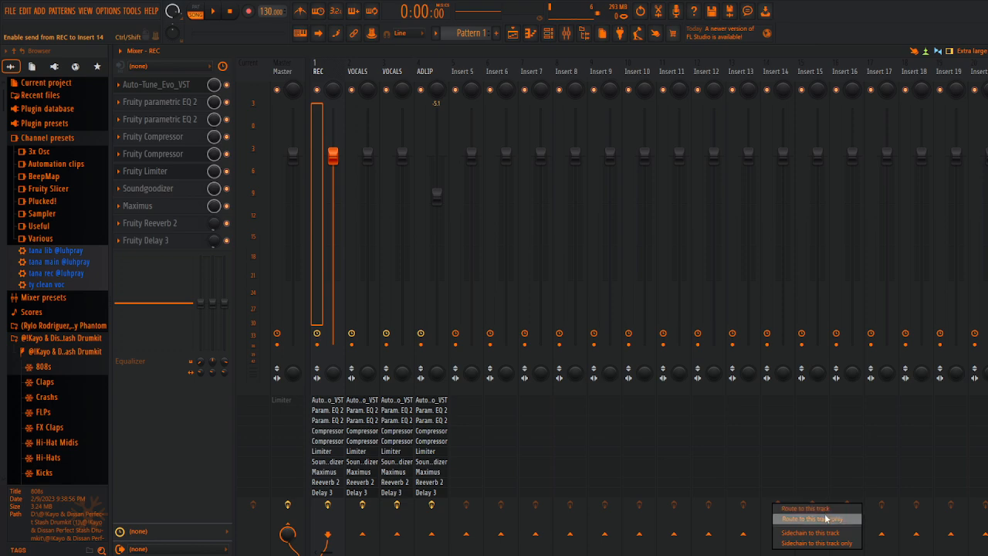
left_click(806, 509)
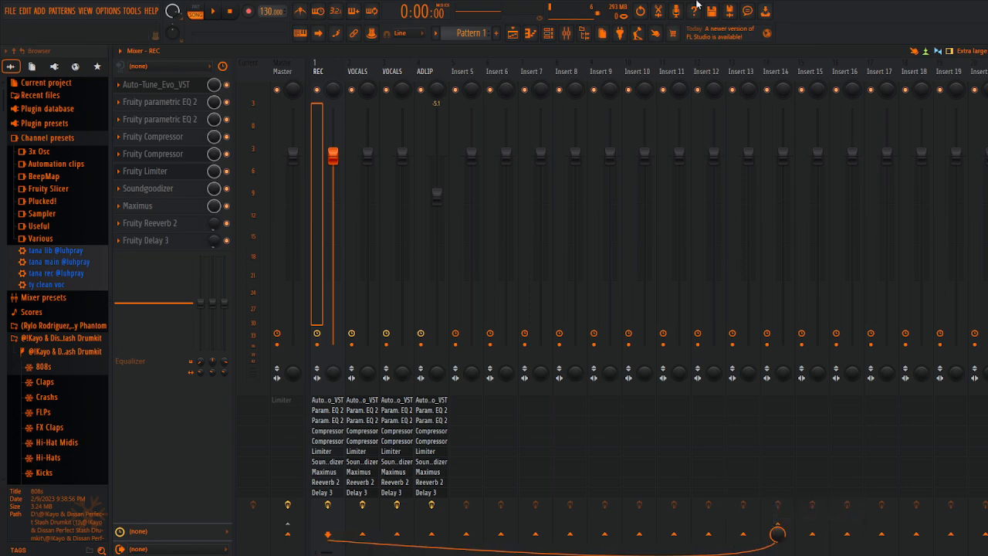
left_click(749, 71)
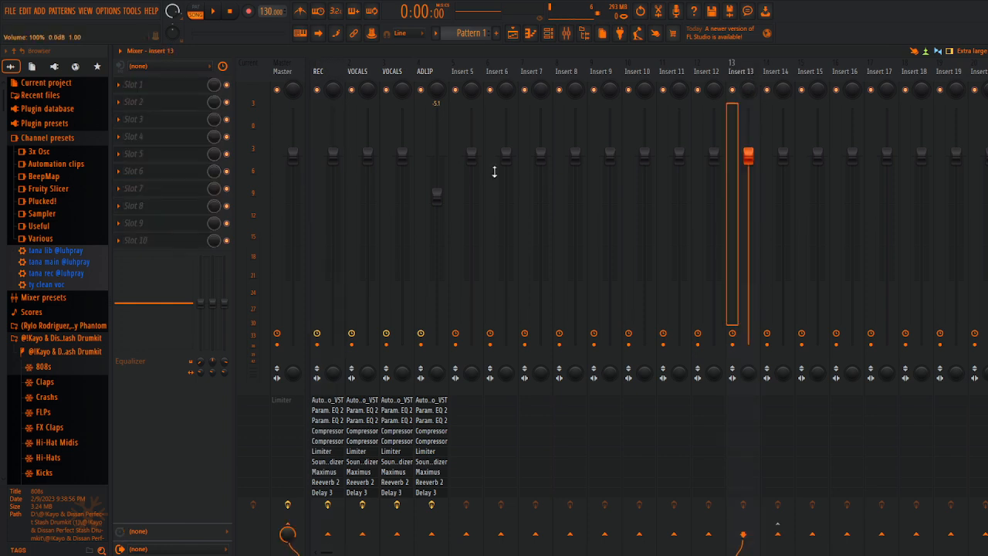
left_click(348, 71)
left_click(401, 73)
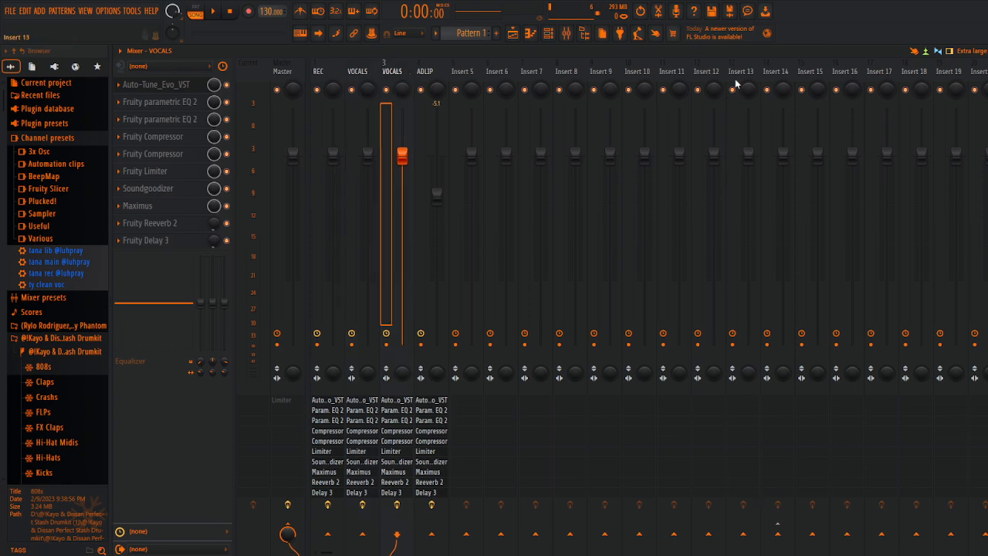
left_click(333, 68)
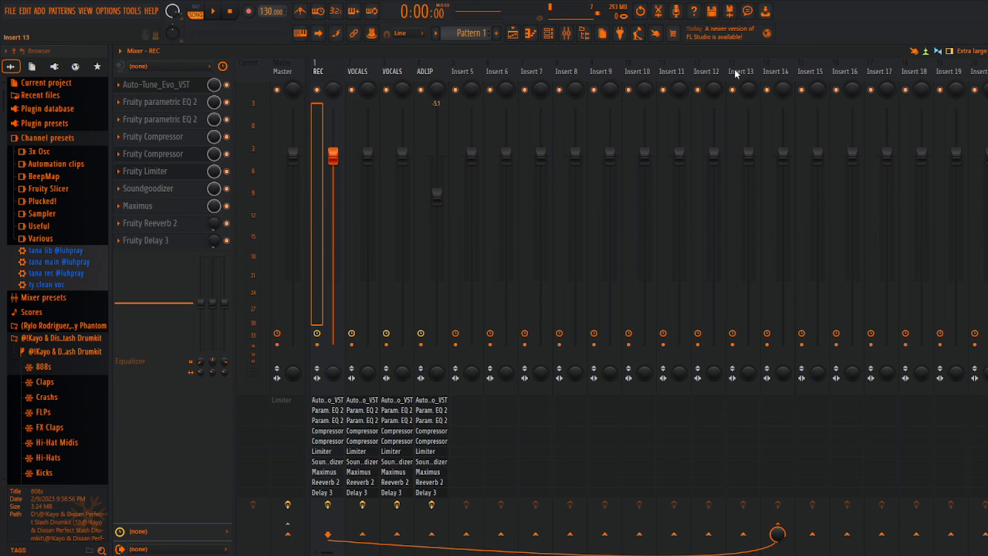
Step: Rename the Insert 5 mixer track as BEAT
left_click(464, 69)
right_click(464, 70)
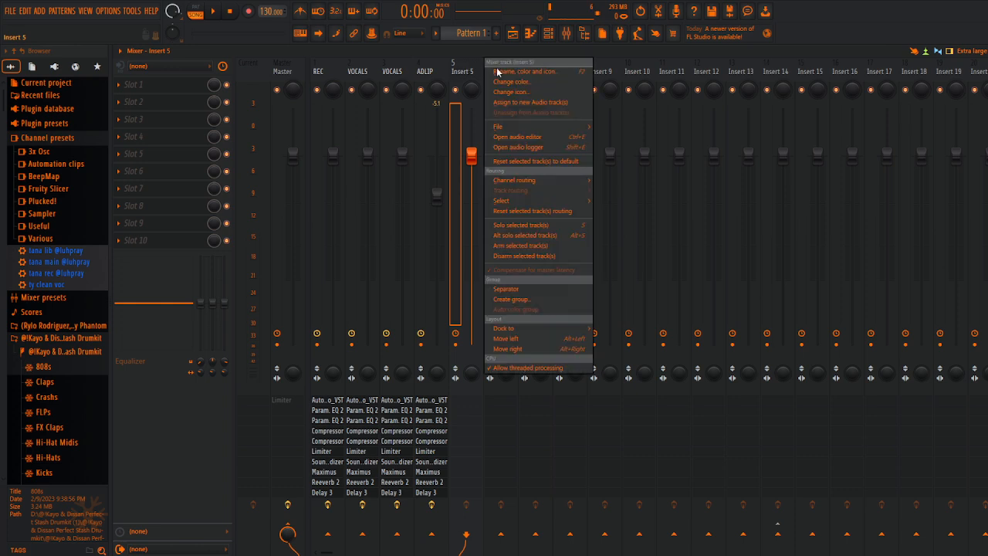
left_click(544, 77)
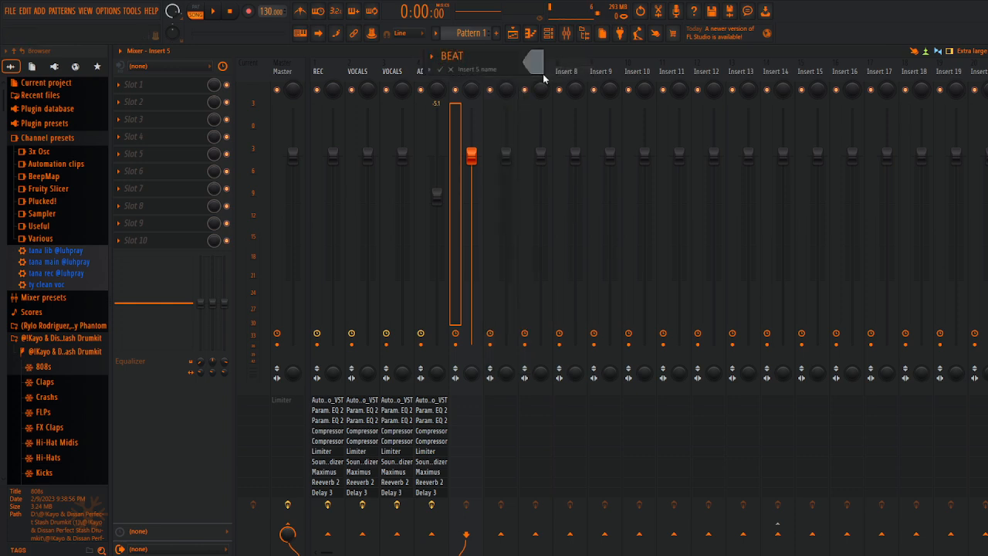
key("Return")
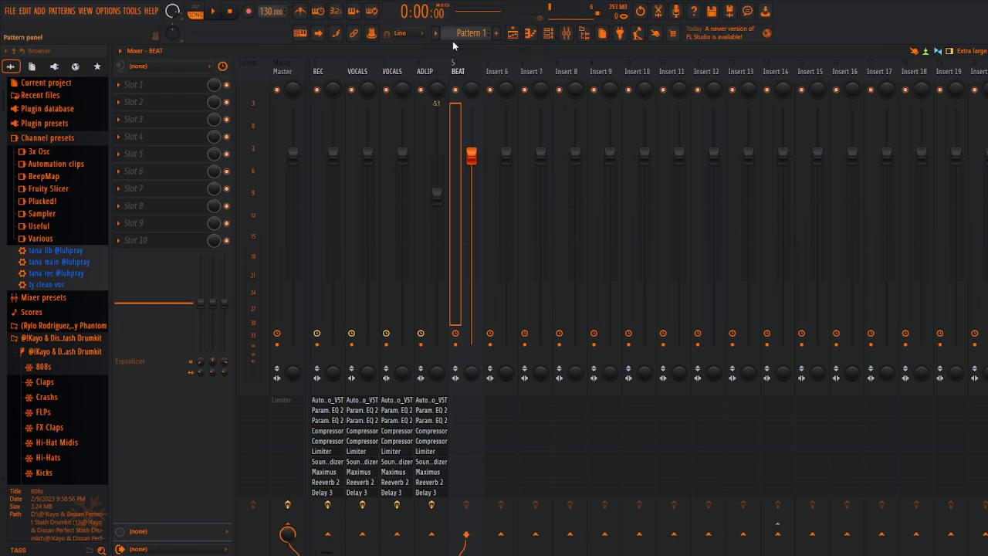
Step: Add a Fruity Limiter to slot 1 of the BEAT track and lower its limiter ceiling
left_click(162, 83)
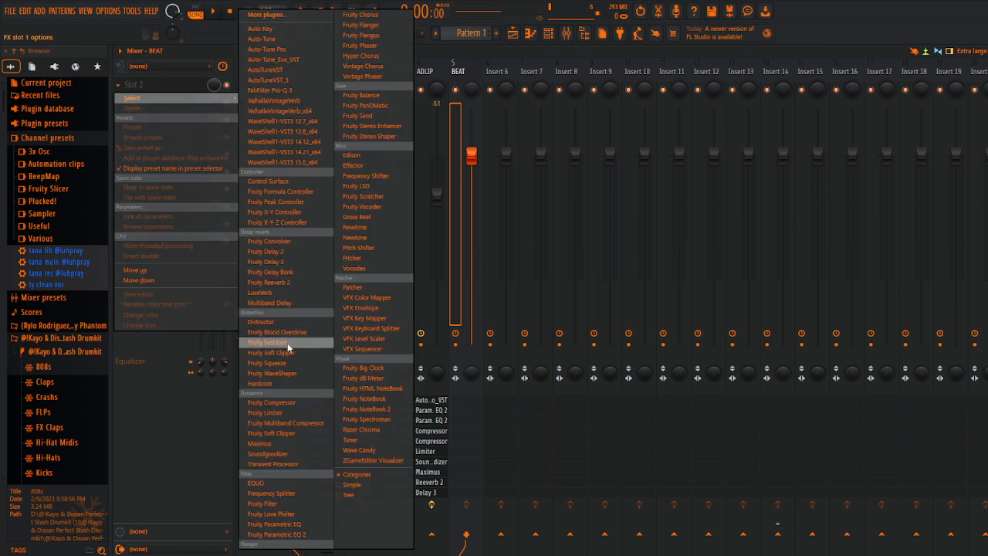
left_click(284, 415)
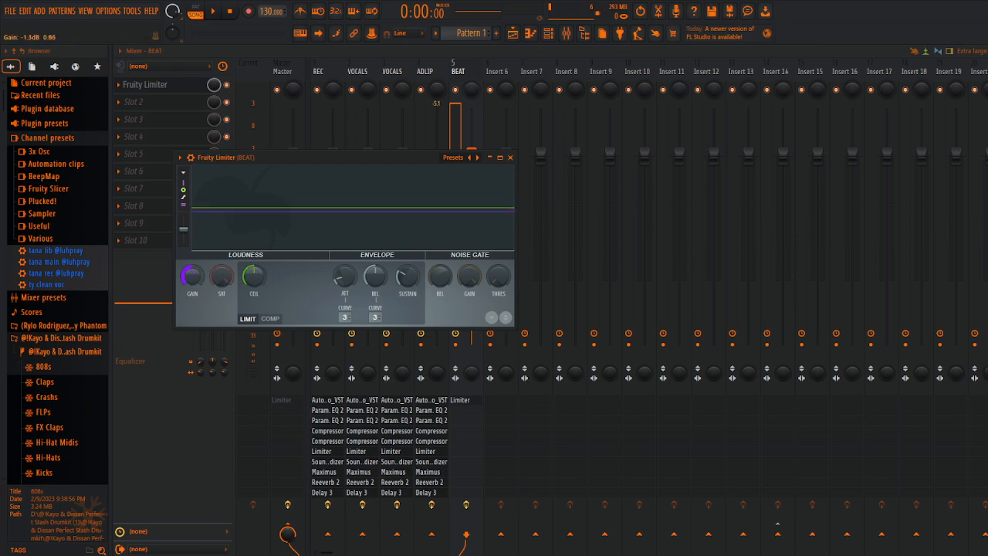
left_click_drag(244, 279, 244, 305)
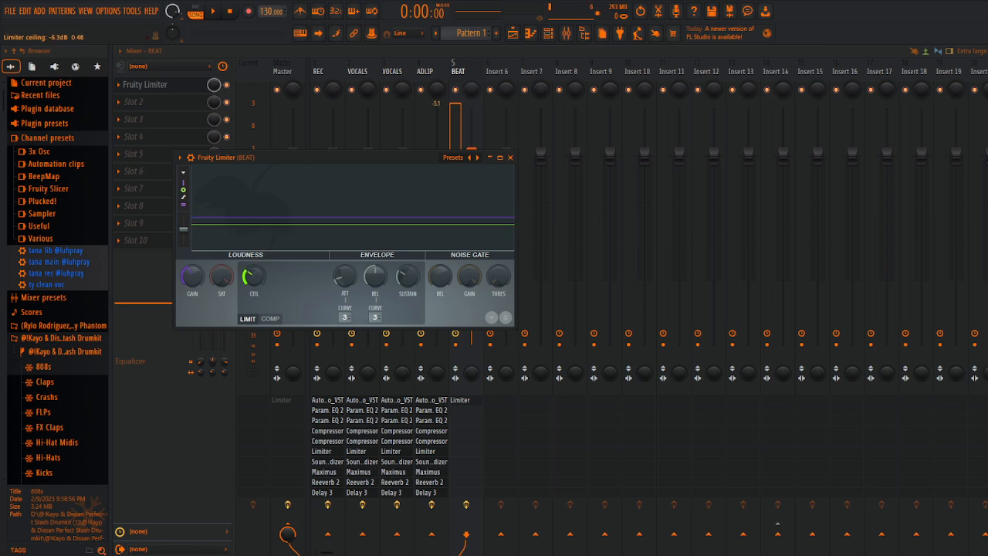
mouse_move(252, 278)
left_mouse_down()
mouse_move(252, 321)
mouse_move(251, 272)
left_mouse_up()
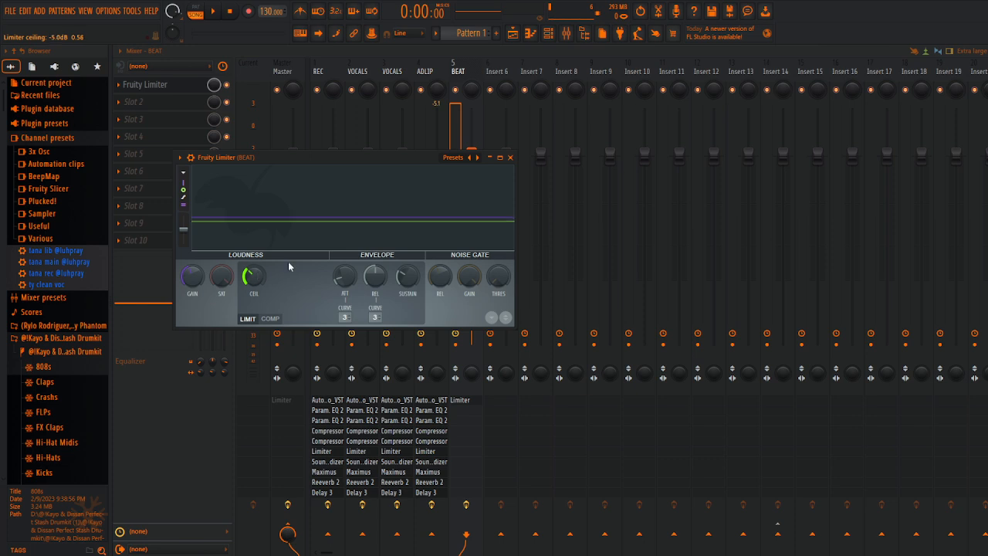
left_click(491, 159)
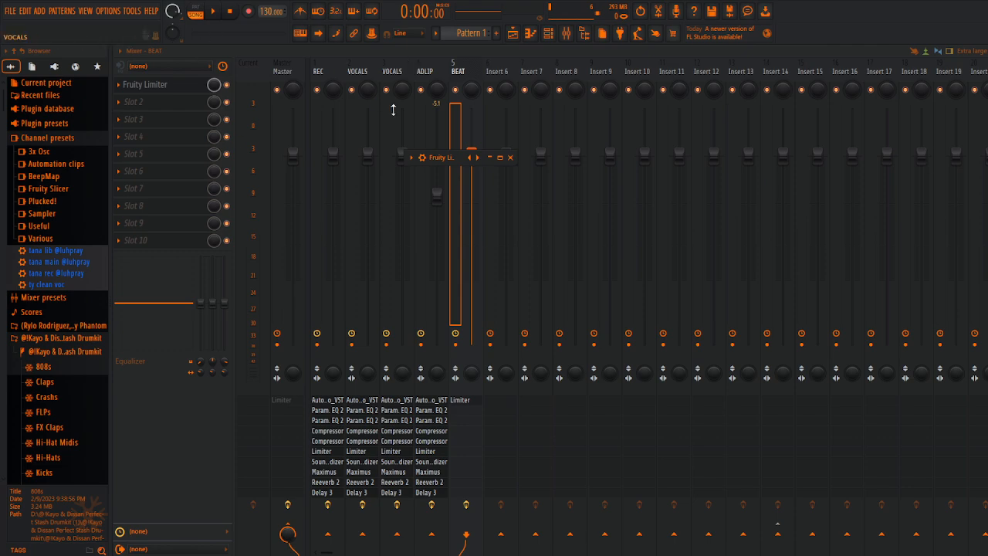
left_click(179, 85)
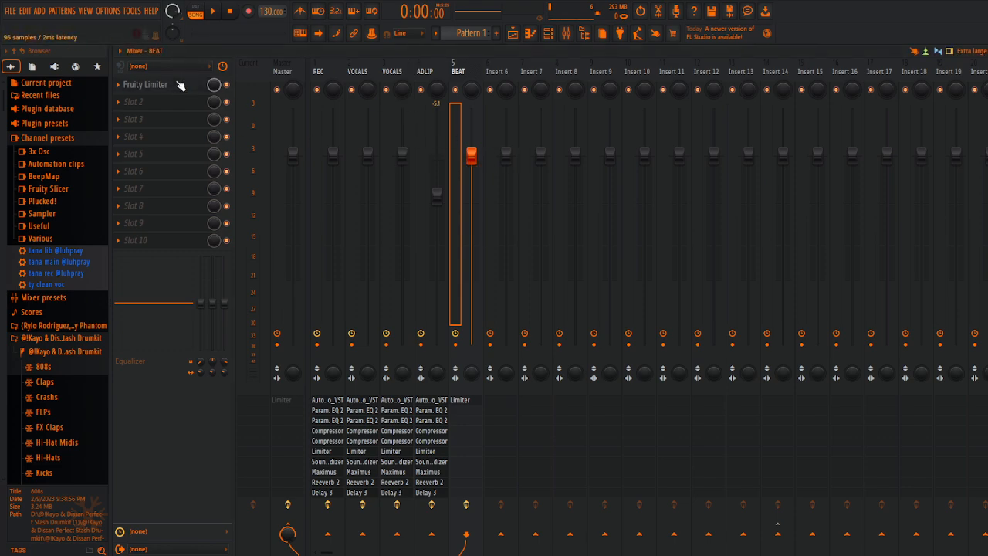
left_click(179, 85)
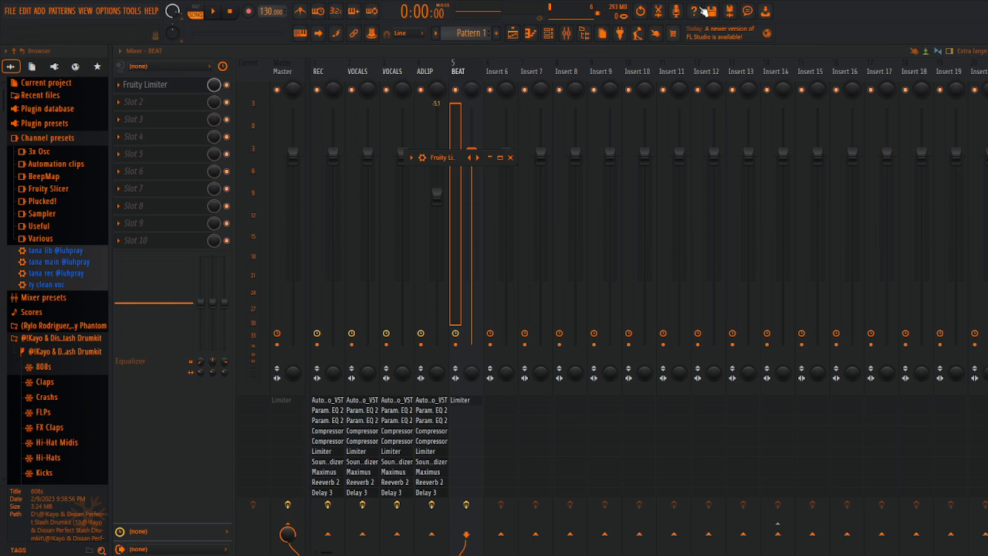
left_click(491, 158)
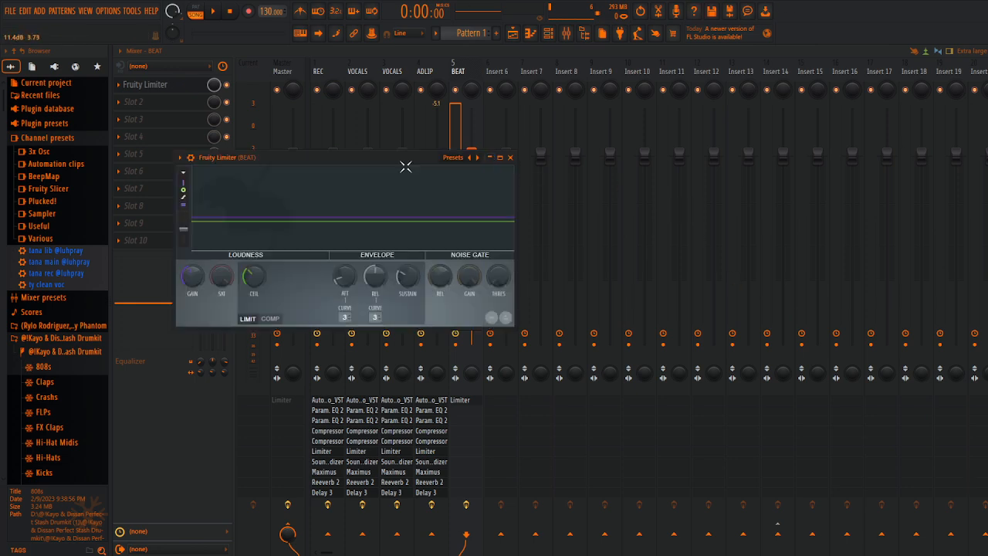
left_click(465, 71)
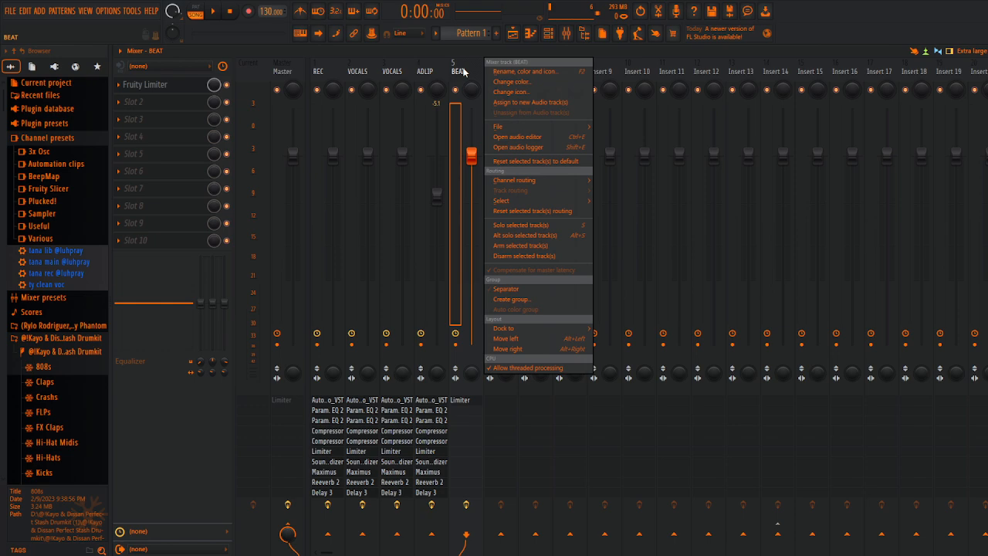
left_click(525, 80)
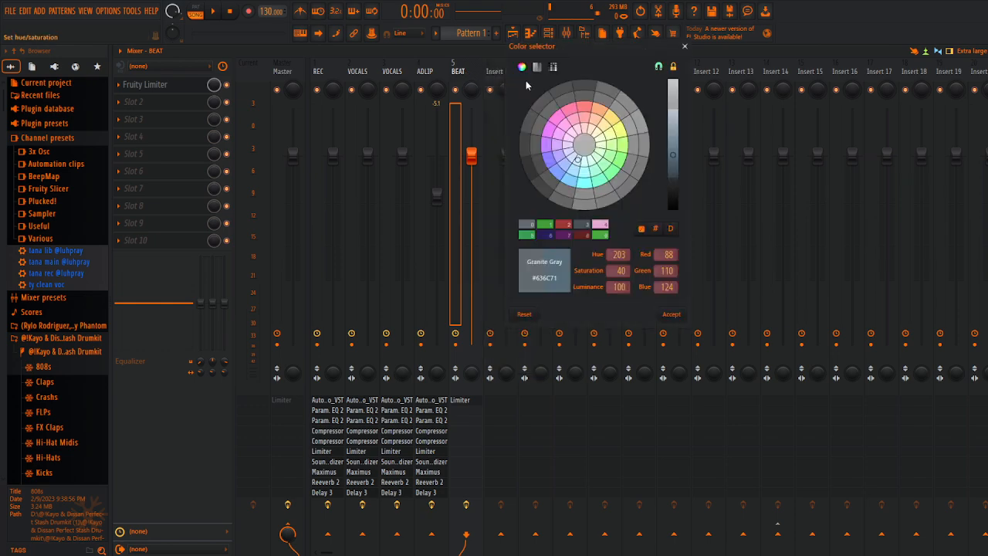
left_click(686, 47)
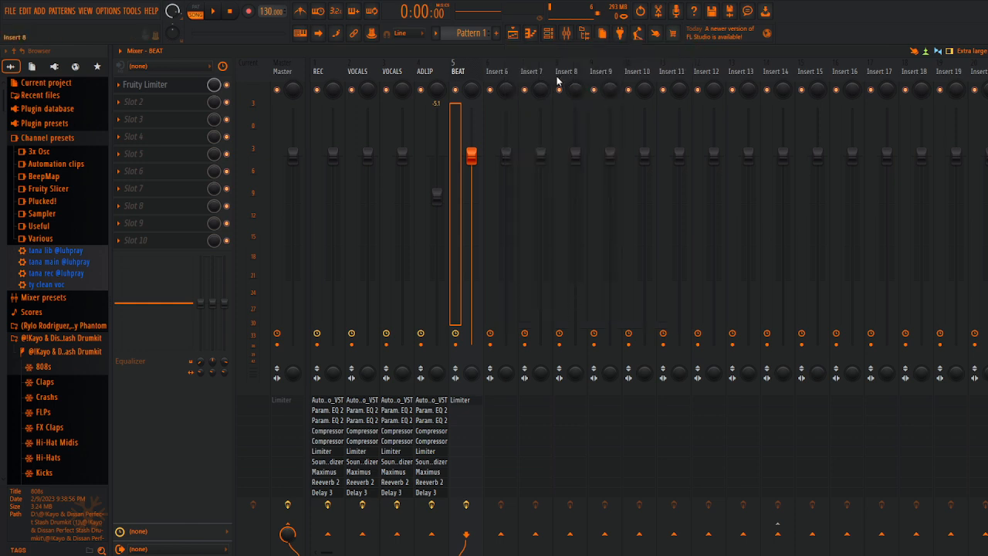
Step: Lower the volume fader of the BEAT track to about -4.6 dB
left_click_drag(468, 176, 470, 193)
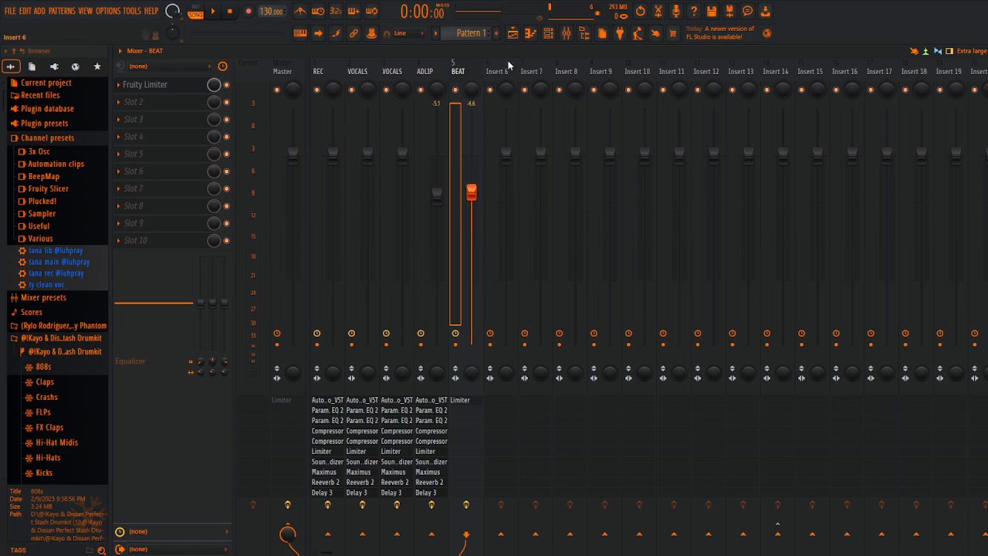
Step: Set playlist Track 2 to audio track mode, assigned to the REC mixer track
left_click(512, 34)
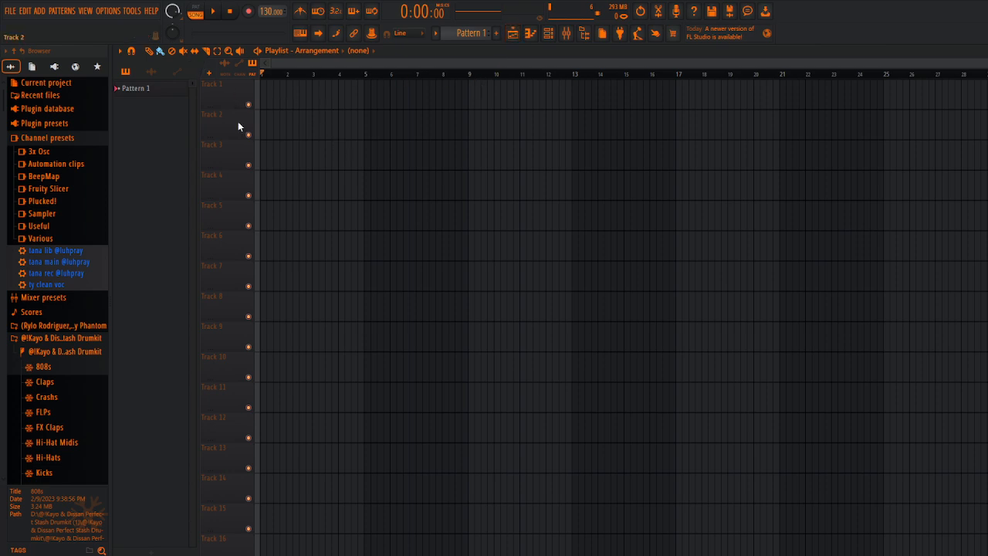
left_click(513, 34)
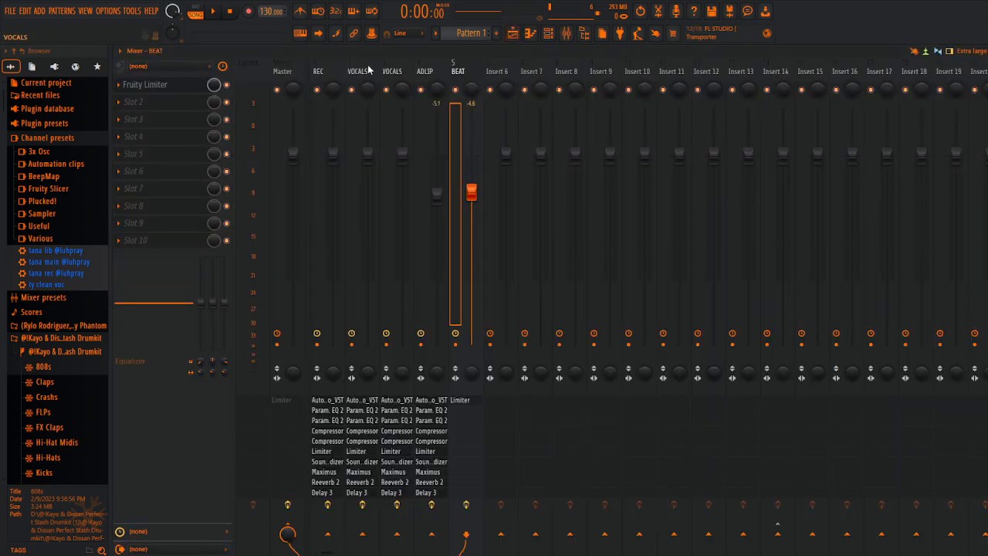
left_click(512, 33)
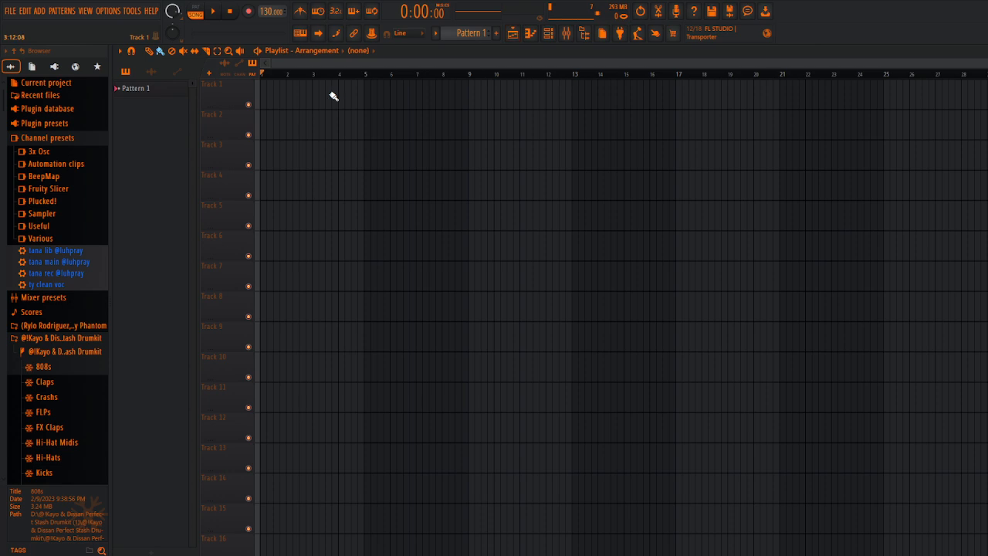
right_click(224, 119)
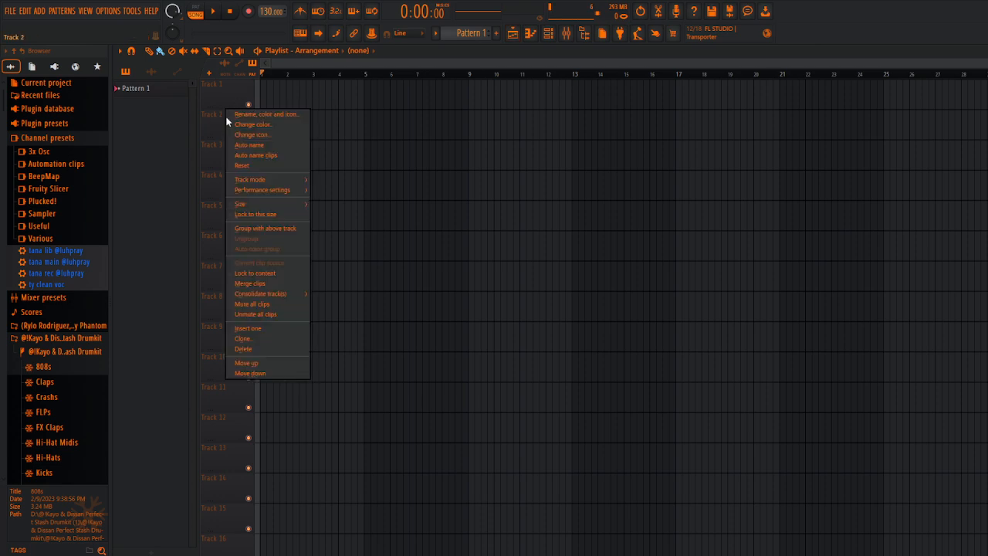
mouse_move(282, 178)
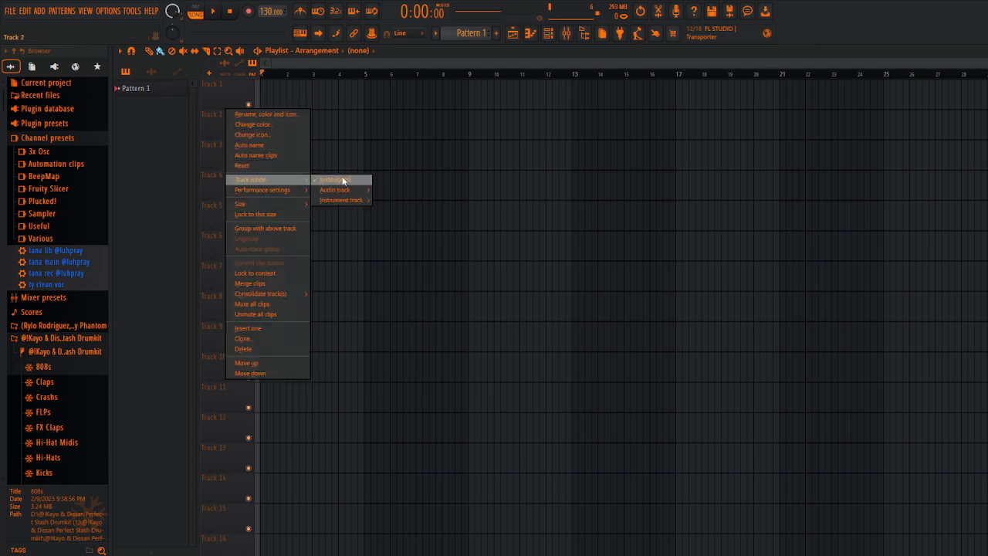
mouse_move(368, 190)
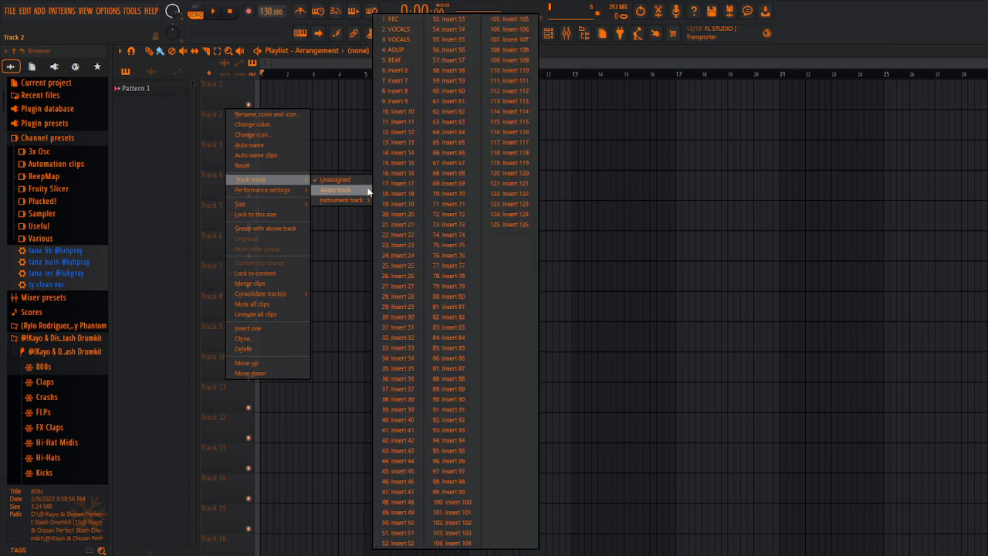
left_click(411, 22)
Step: Set playlist Track 3 to audio track mode, assigned to the first VOCALS mixer track, number 2
right_click(220, 145)
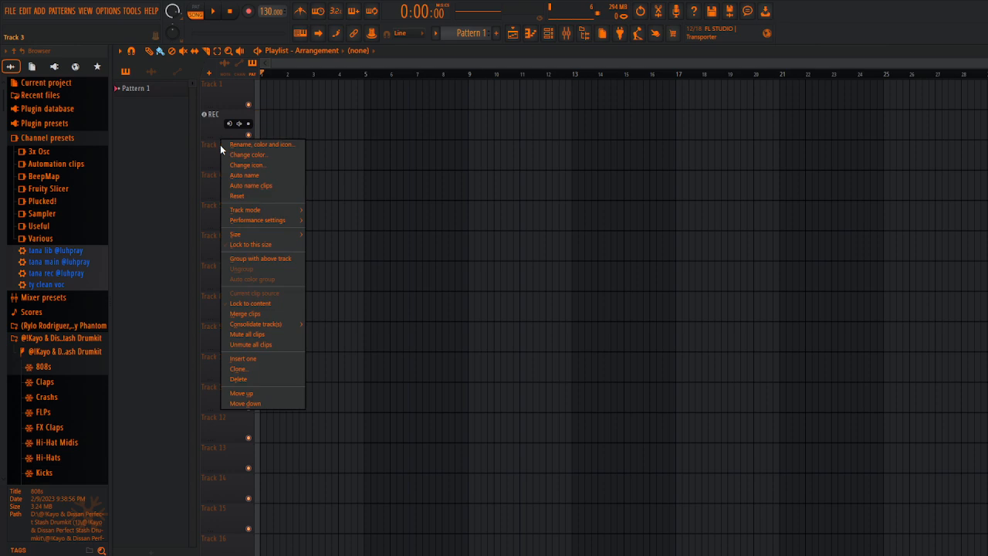
mouse_move(276, 209)
mouse_move(318, 222)
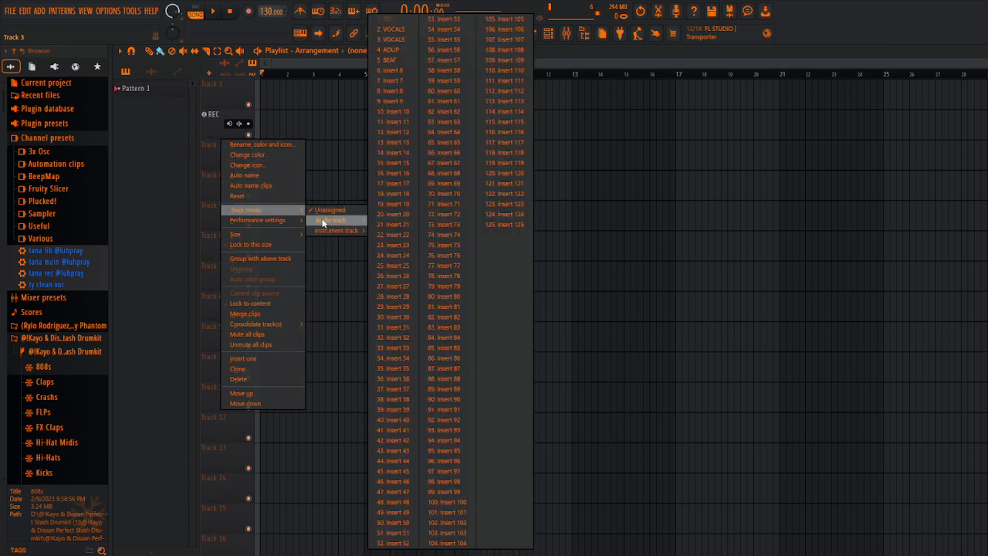
left_click(395, 30)
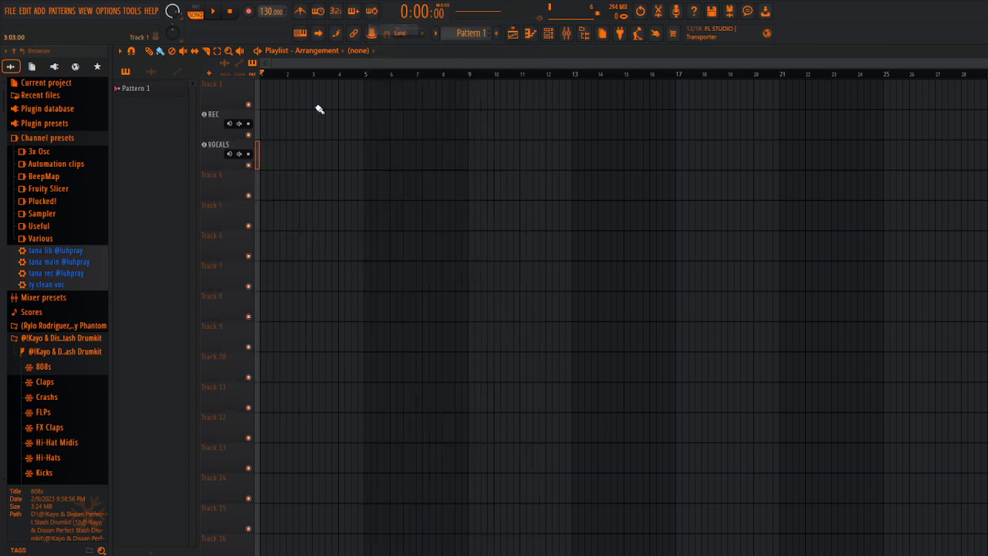
Step: Set playlist Track 4 to audio track mode, assigned to the second VOCALS mixer track, number 3
right_click(219, 178)
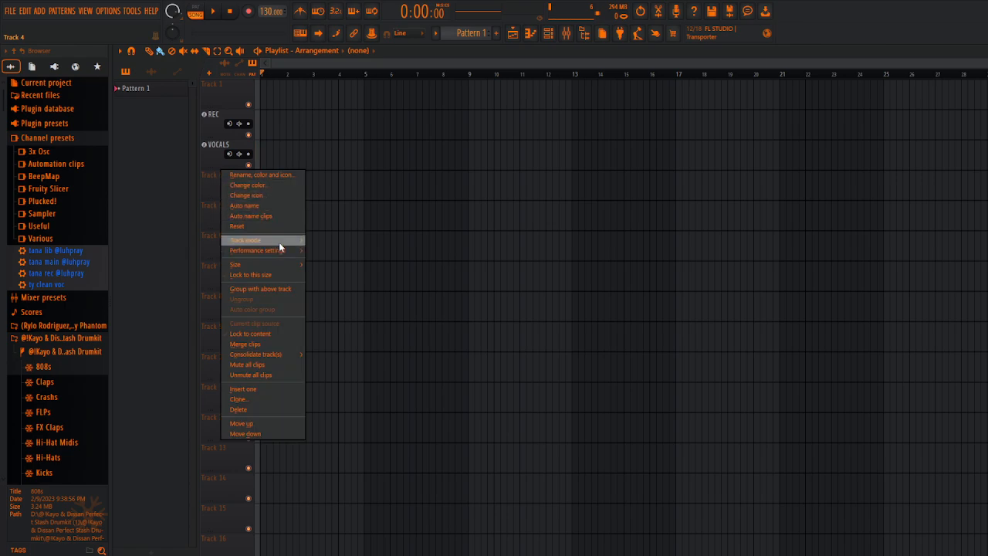
mouse_move(287, 241)
mouse_move(328, 251)
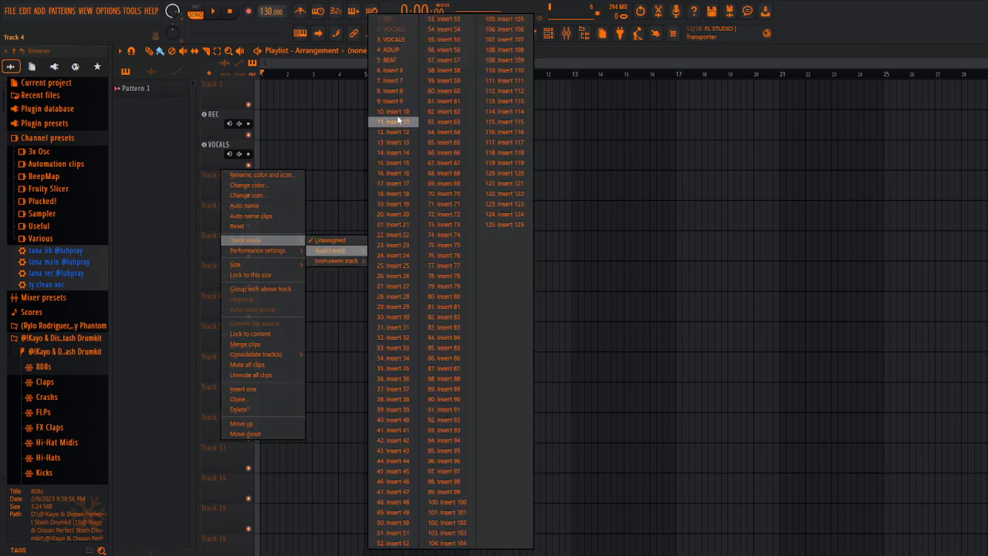
left_click(394, 39)
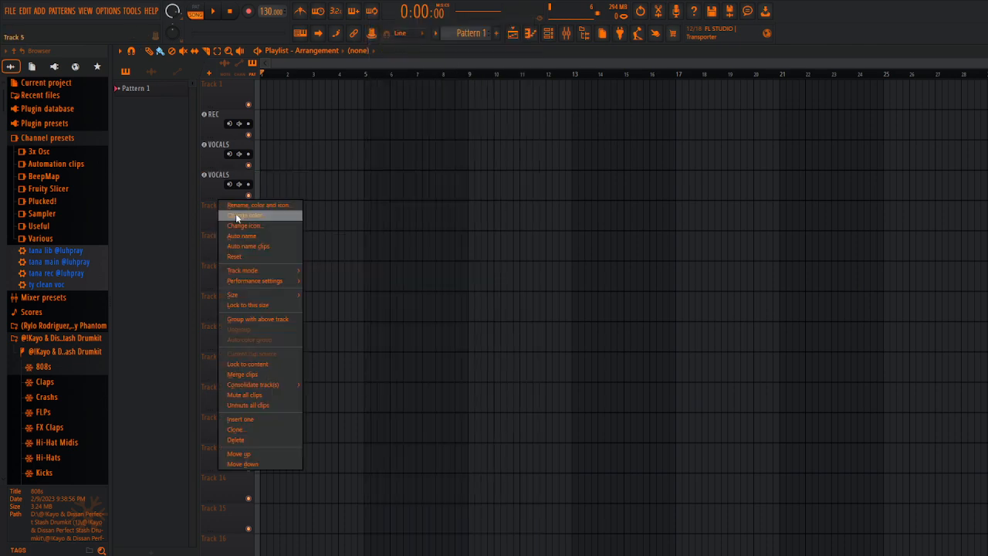
Step: Set playlist Track 5 to audio track mode, assigned to the ADLIP mixer track, number 4
right_click(235, 212)
mouse_move(288, 274)
mouse_move(316, 283)
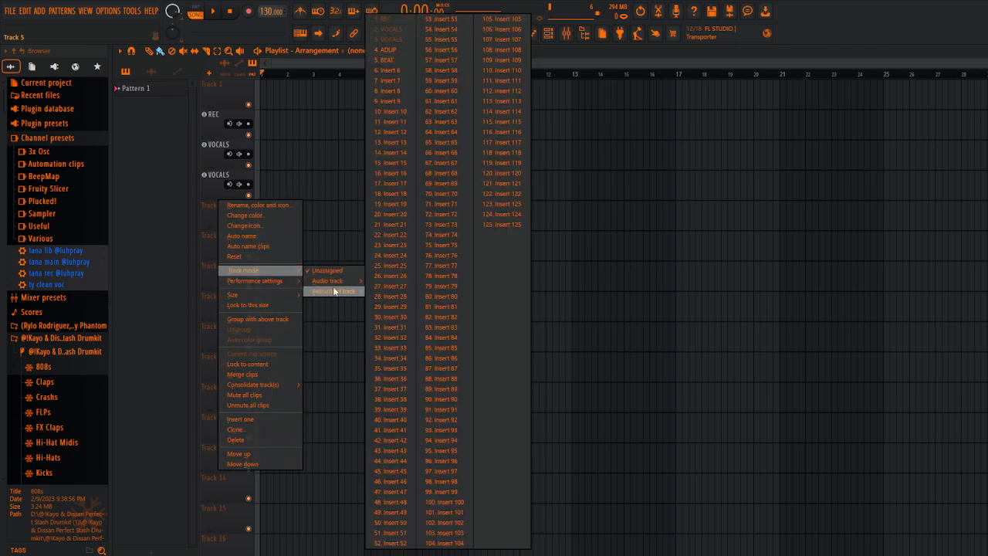
left_click(403, 49)
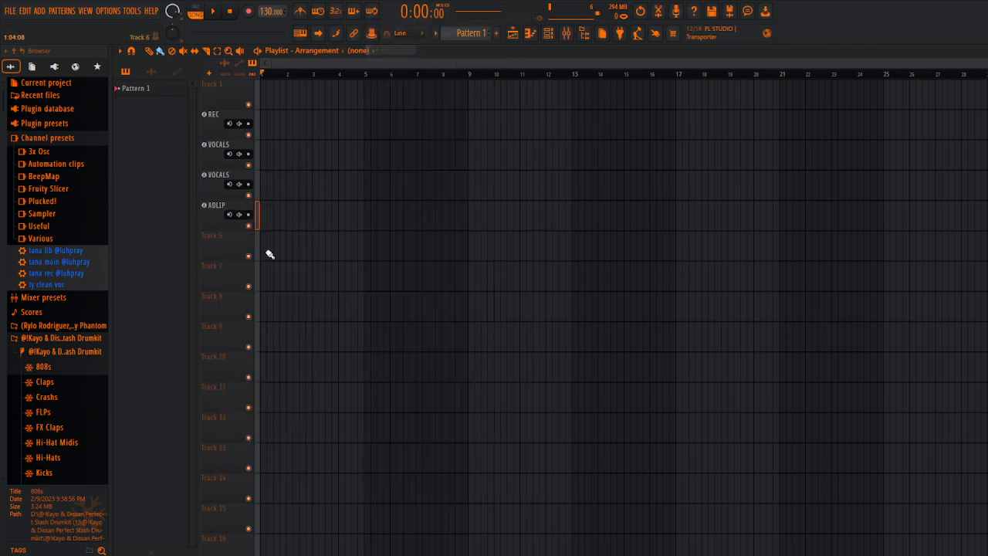
Step: Set playlist Track 1 to audio track mode, assigned to the BEAT mixer track, number 5
right_click(222, 85)
mouse_move(272, 151)
mouse_move(324, 160)
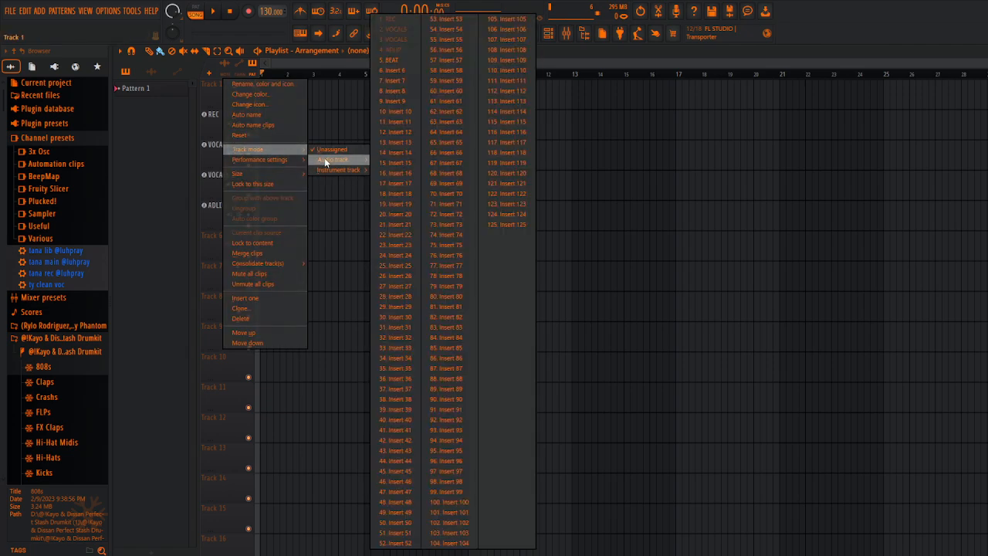
left_click(401, 61)
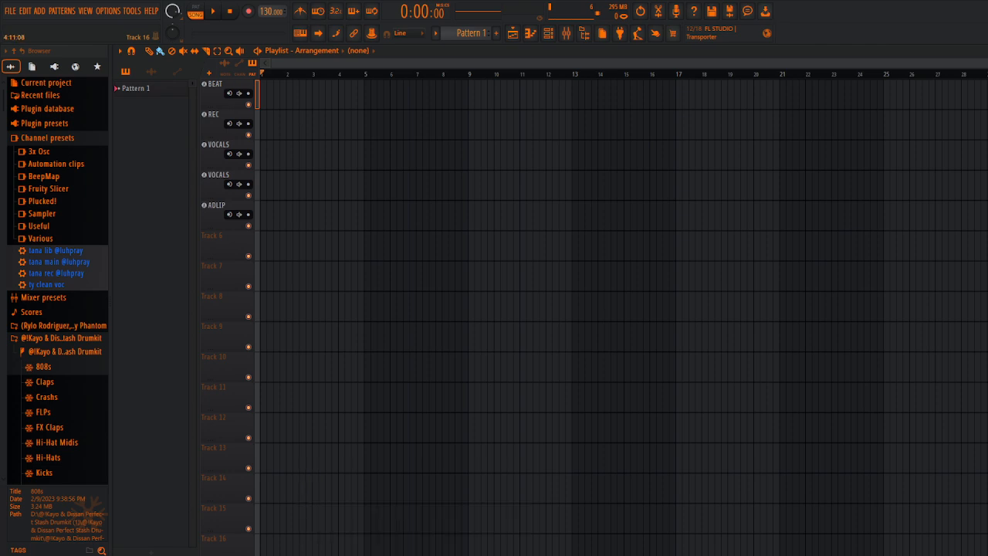
Step: Try to bring a file from the Downloads folder into the playlist
mouse_move(412, 554)
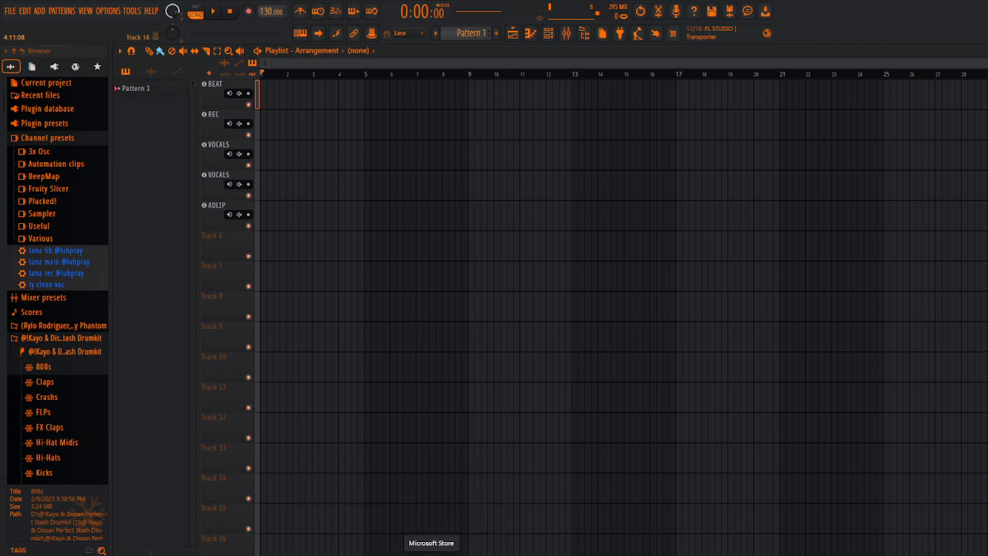
left_click(463, 511)
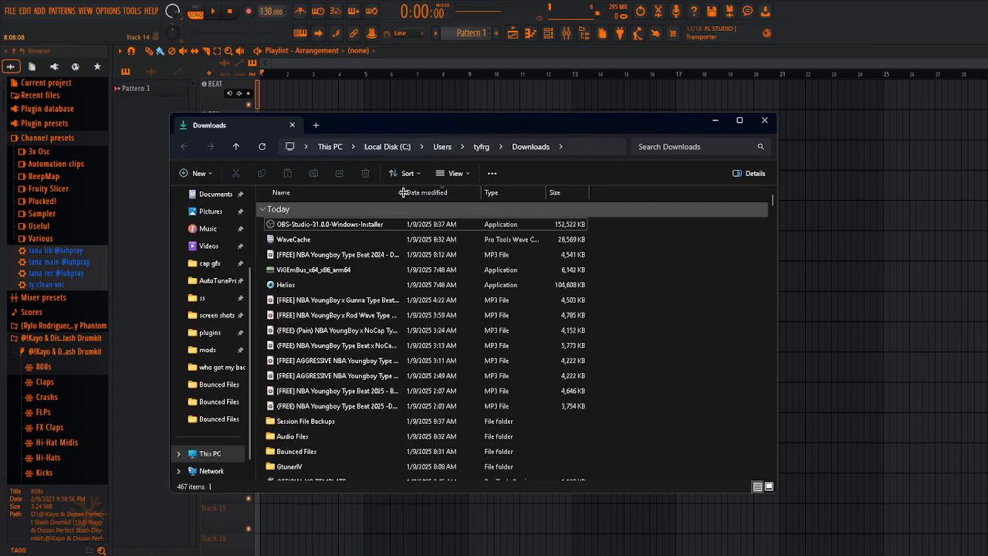
left_click_drag(296, 224, 875, 176)
left_click_drag(900, 101, 748, 127)
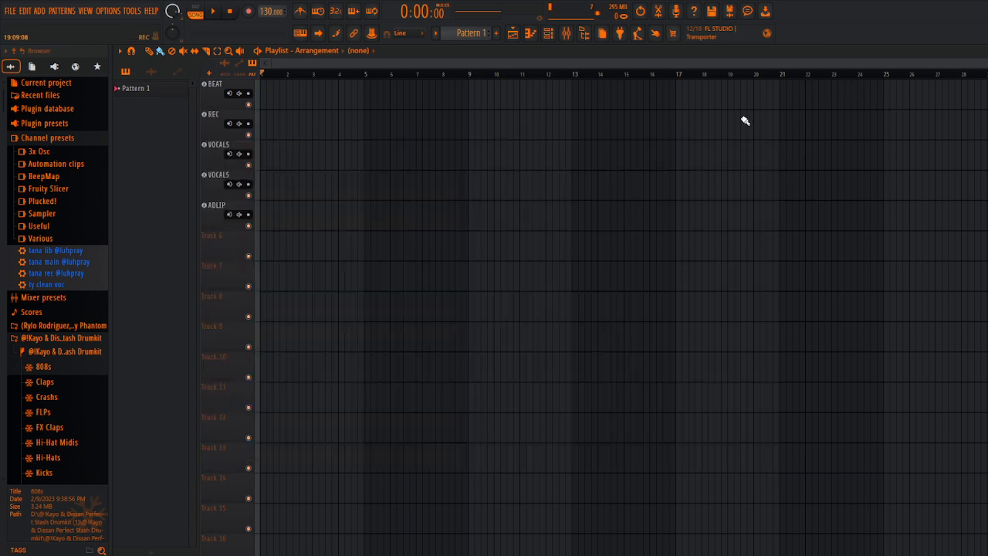
scroll(417, 177, "up", 2)
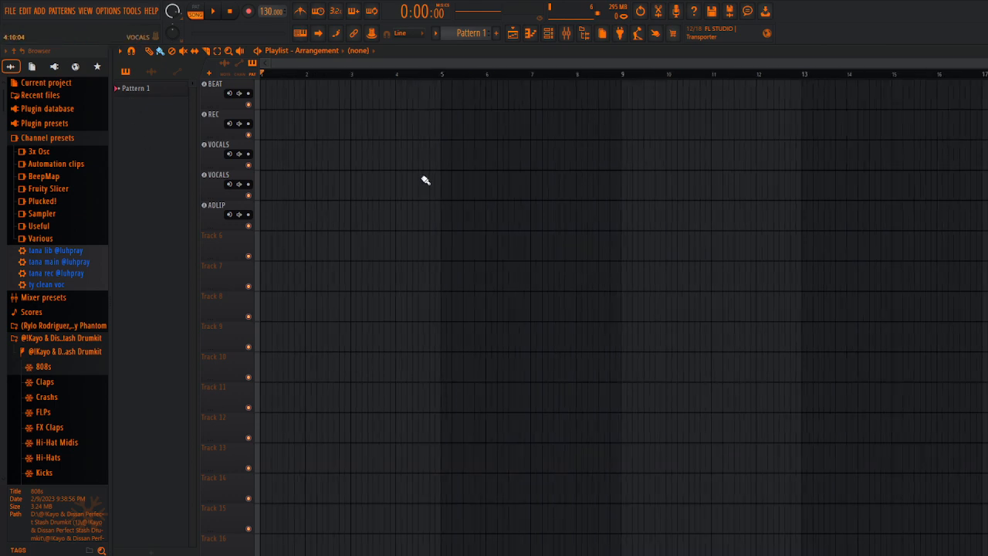
mouse_move(412, 553)
left_click(474, 511)
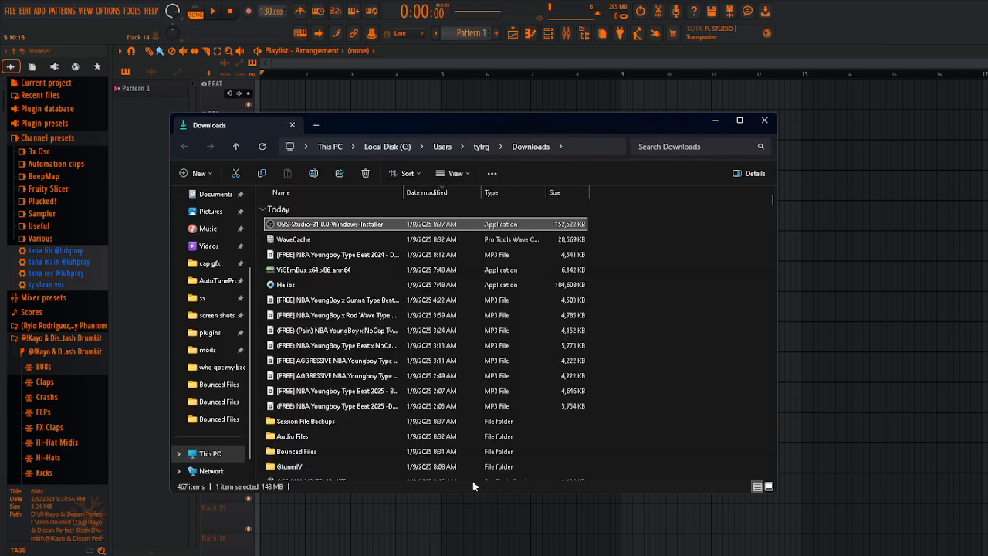
left_click_drag(279, 227, 828, 98)
Step: Paint Pattern 1 clips on the BEAT track from bar 9 to bar 13 and delete them again
left_click_drag(765, 91, 656, 88)
scroll(663, 138, "down", 2)
left_click_drag(623, 168, 393, 80)
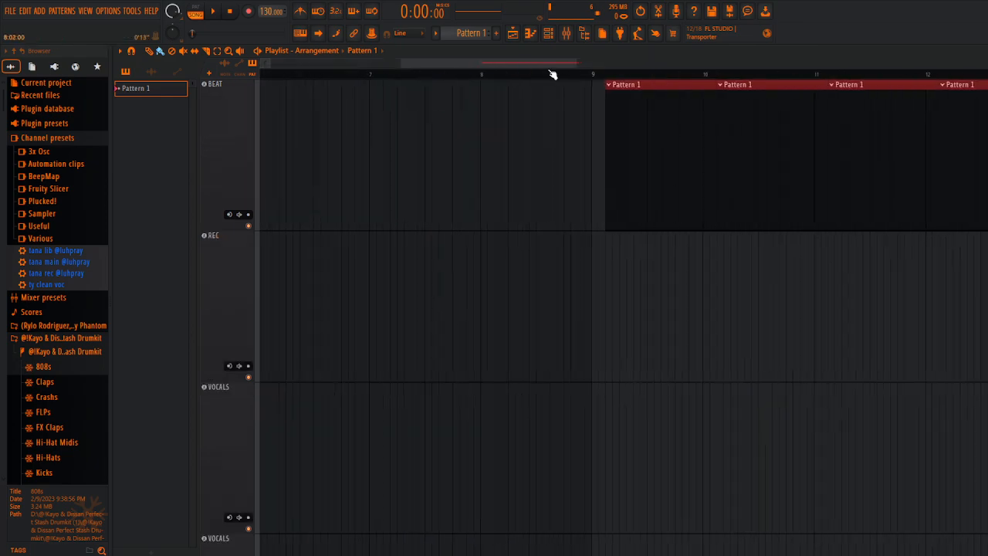
scroll(475, 276, "down", 5)
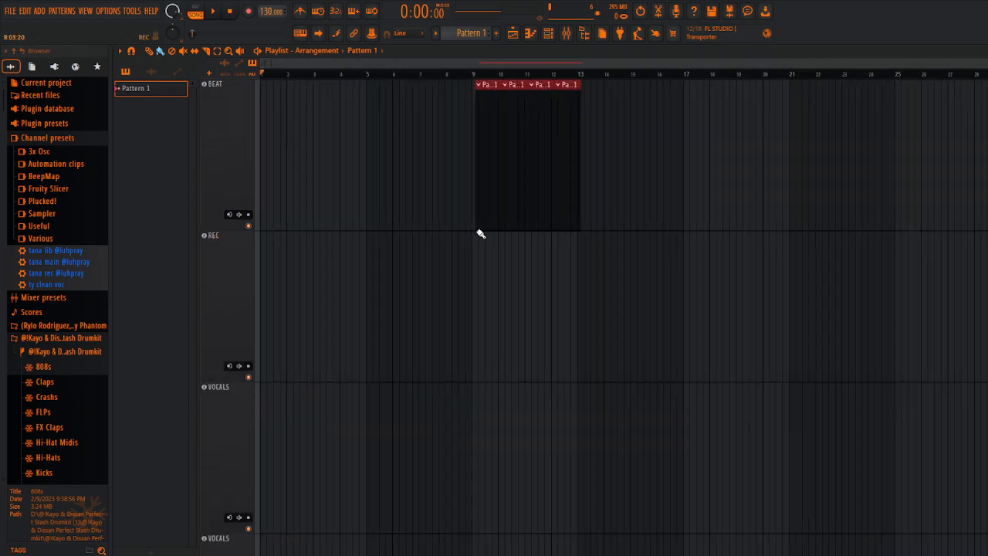
right_click(516, 119)
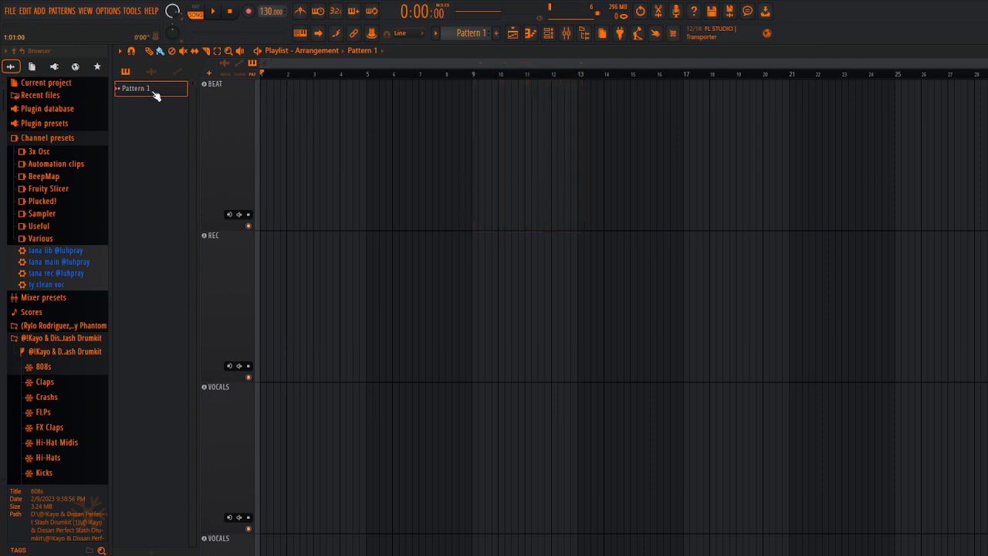
right_click(399, 156, "ctrl")
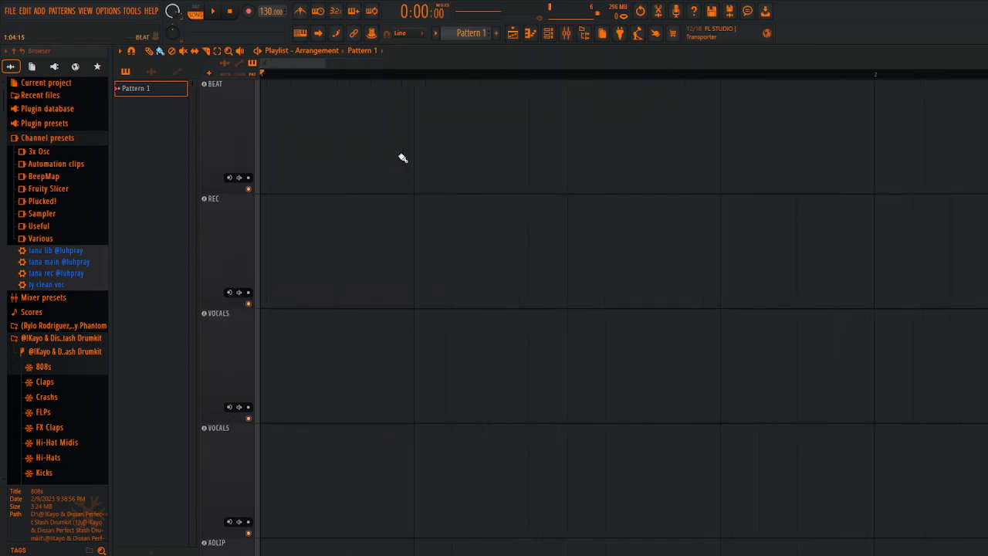
scroll(416, 216, "down", 5)
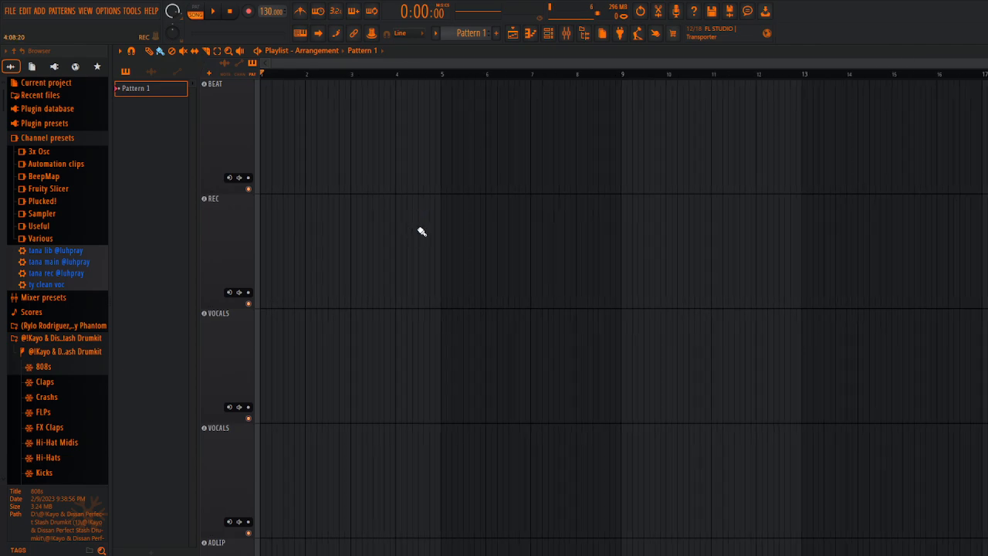
Step: Turn off the Recording starts playback option in the recording settings
right_click(249, 13)
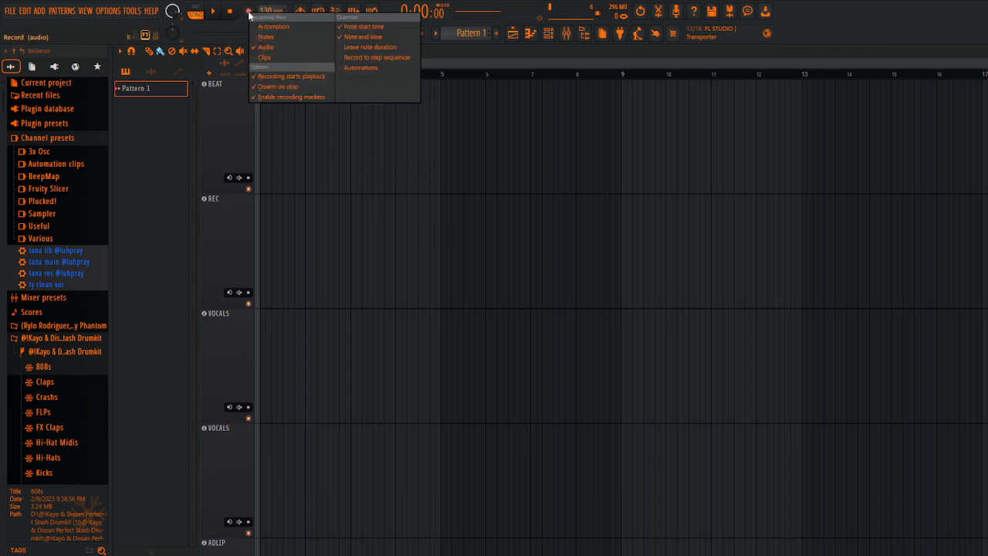
left_click(290, 78)
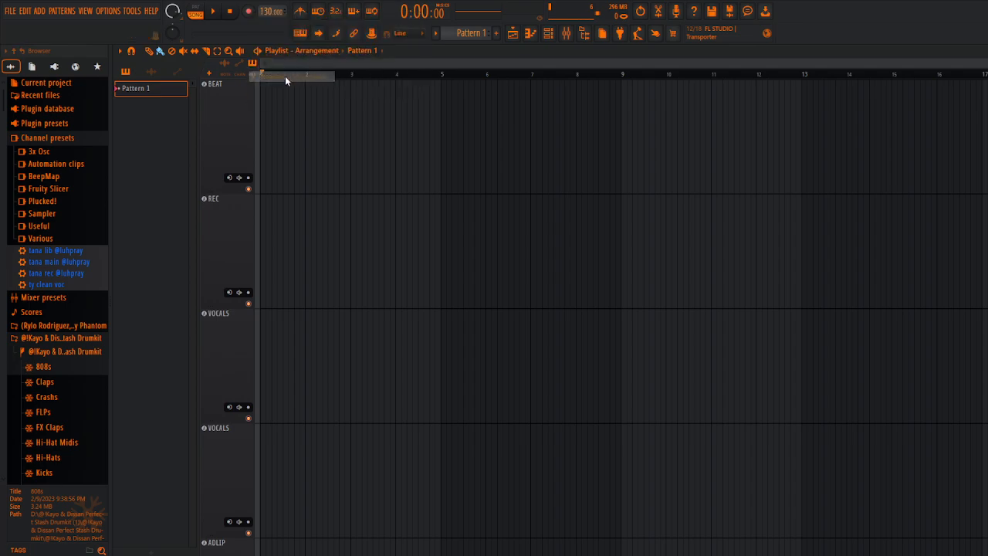
right_click(252, 12)
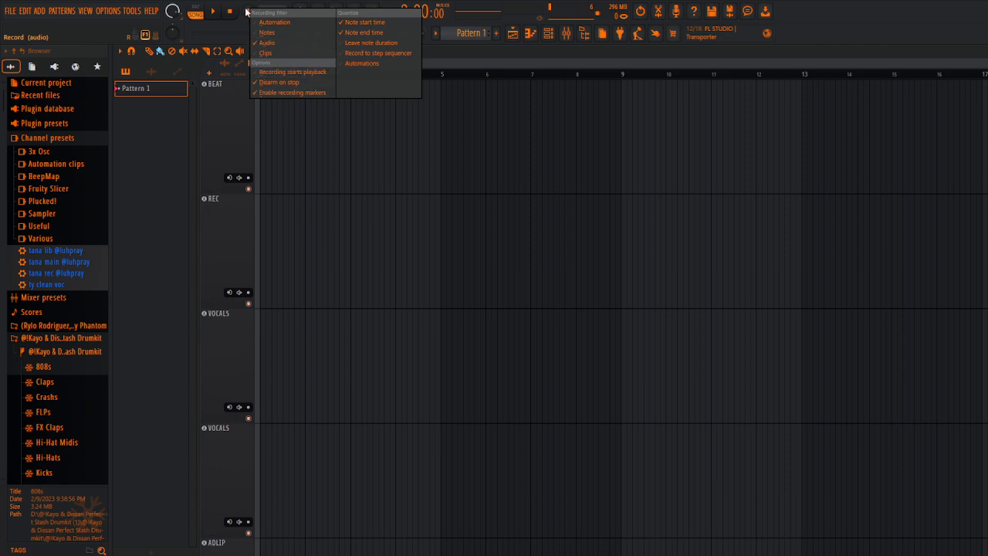
left_click(228, 23)
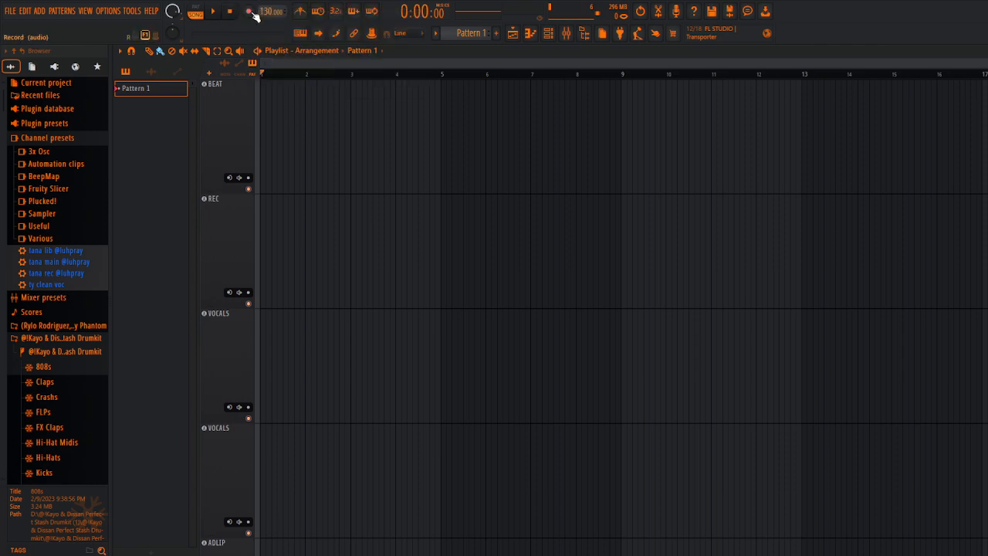
Step: Turn the Recording starts playback option on and make a short test recording from the start of the playlist
right_click(251, 13)
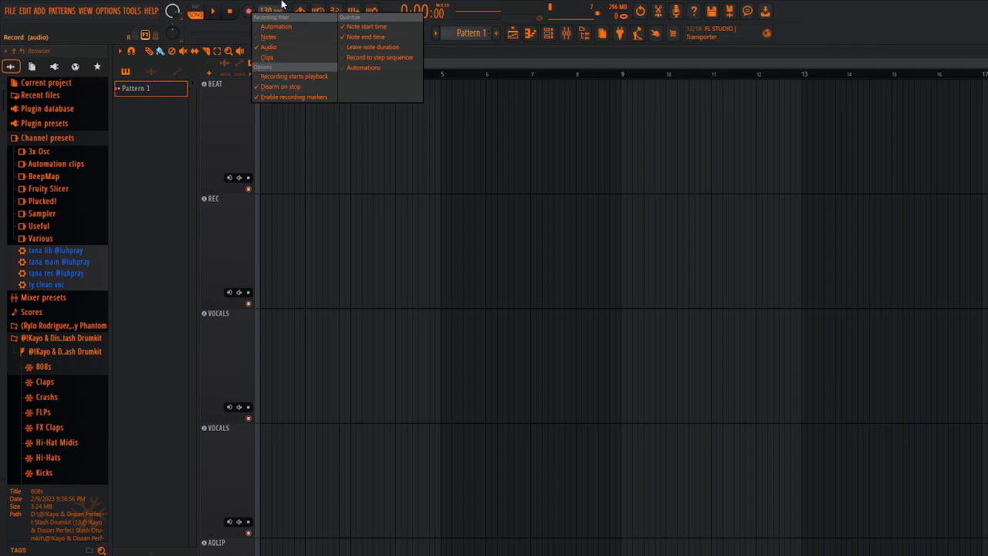
left_click(299, 77)
key("space")
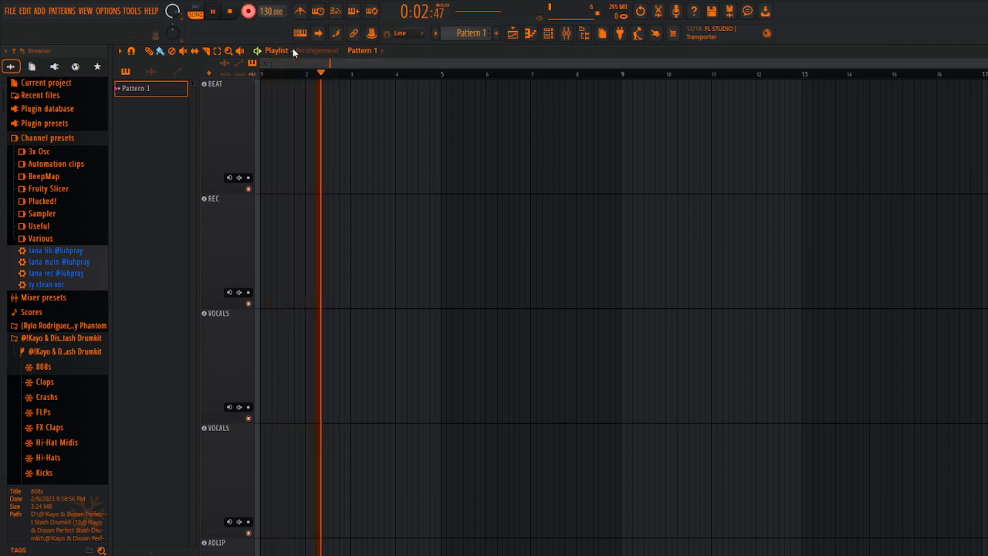
key("space")
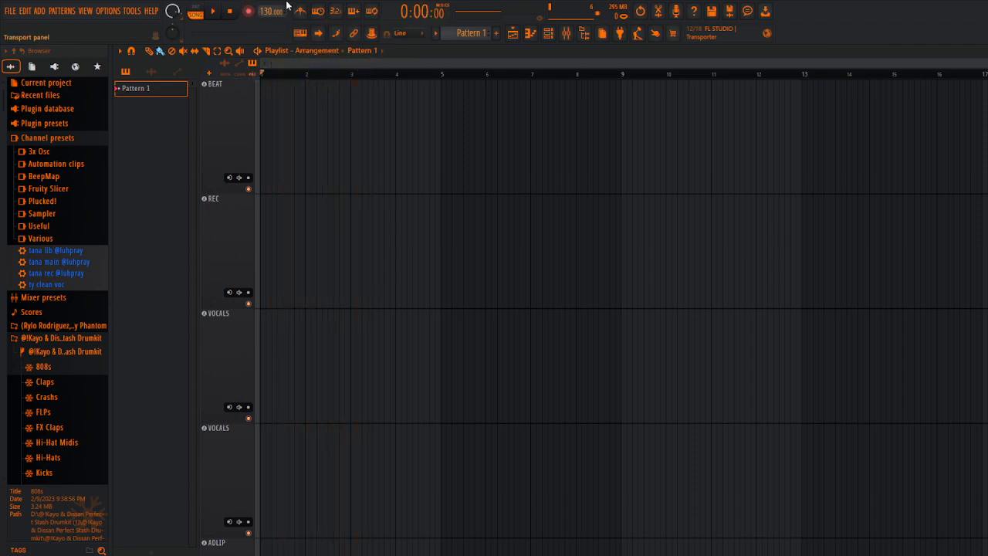
Step: Test recording with the Recording starts playback option turned off, and switch the option back on
left_click(249, 13)
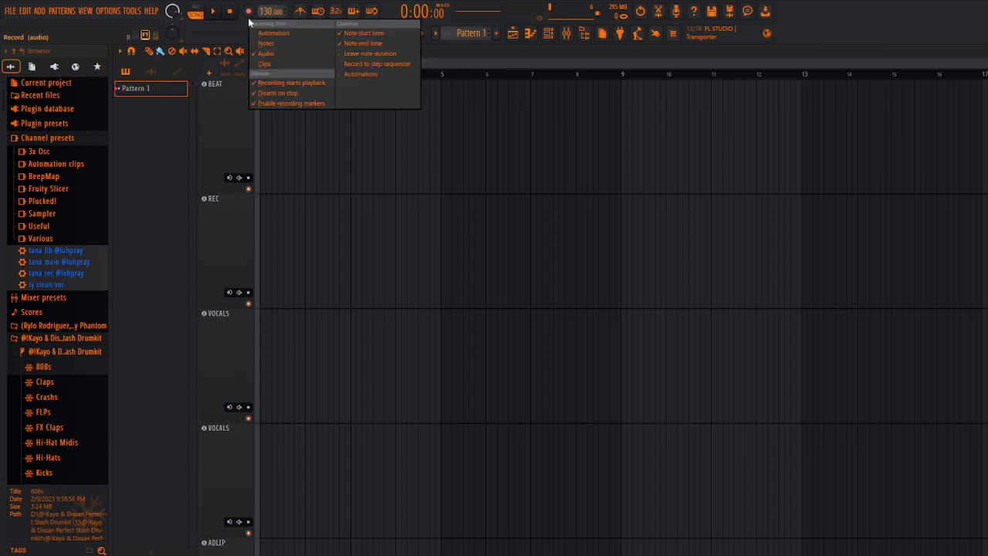
left_click(292, 80)
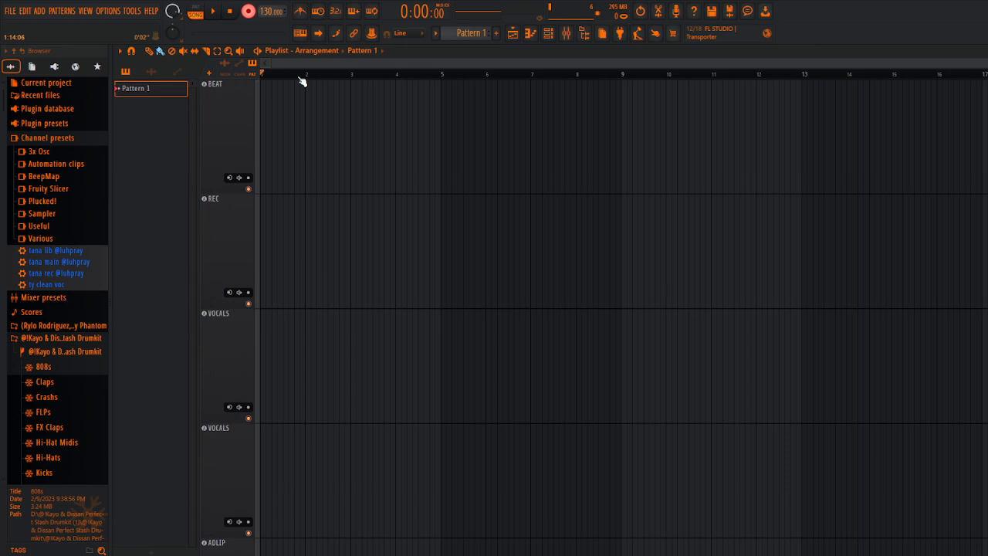
key("space")
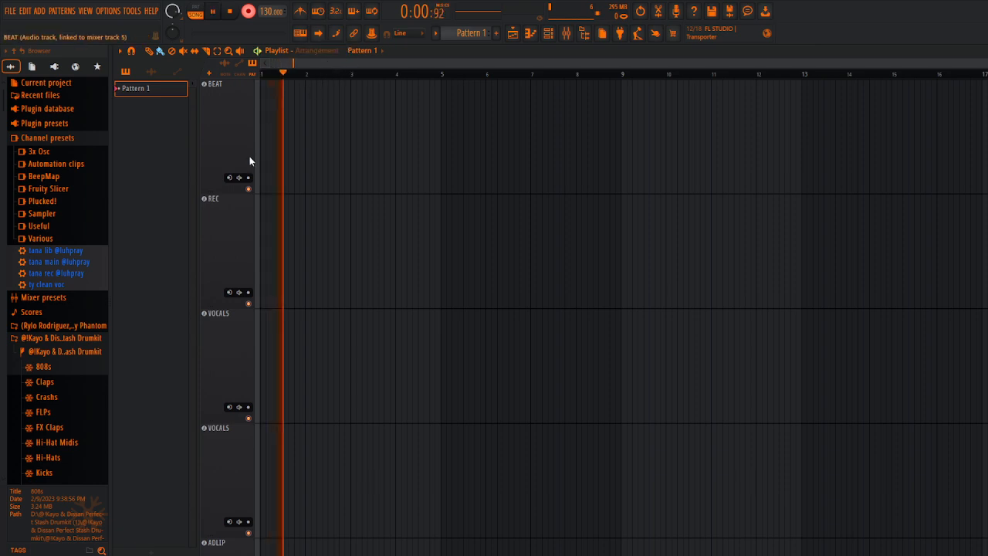
key("space")
left_click(248, 12)
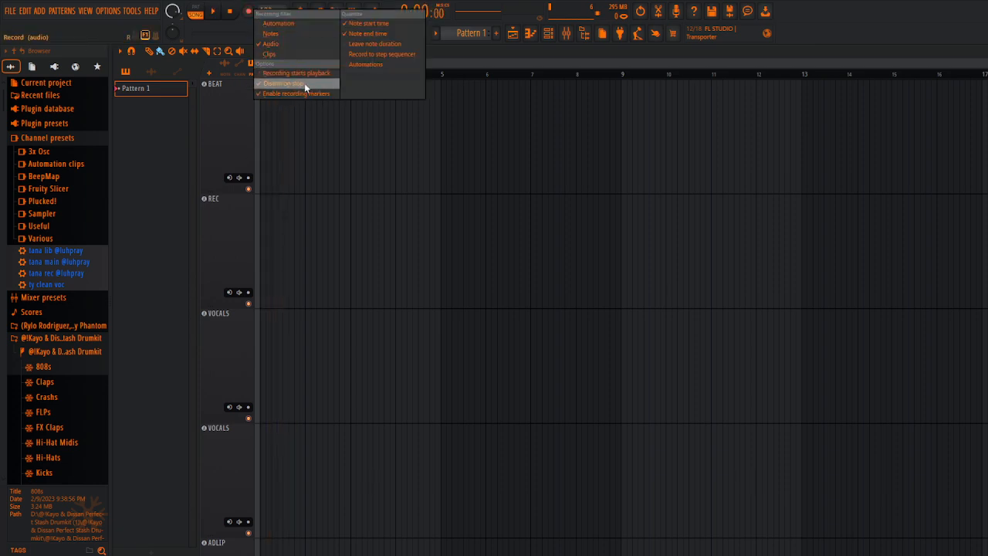
left_click(303, 75)
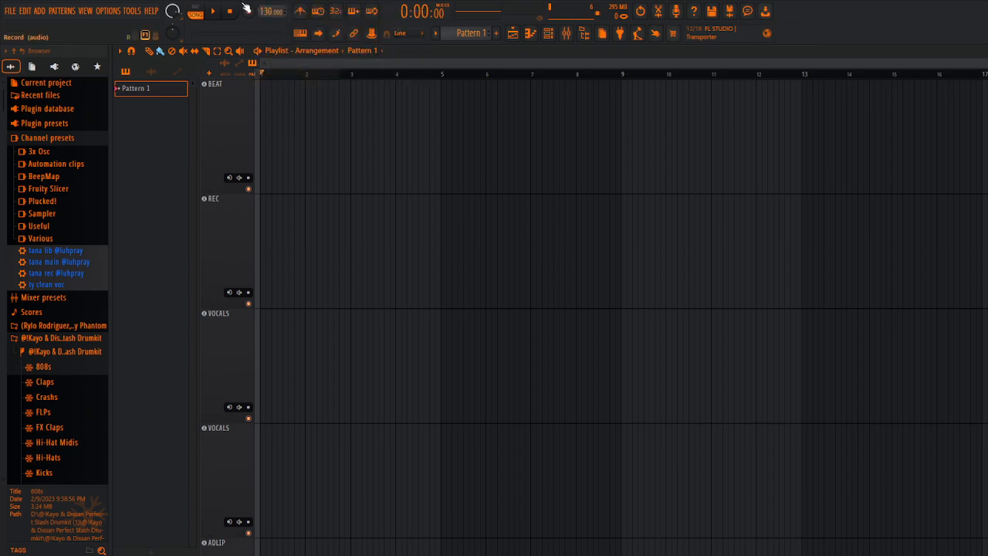
Step: Turn off the Disarm on stop recording option and make a short test recording
left_click(249, 12)
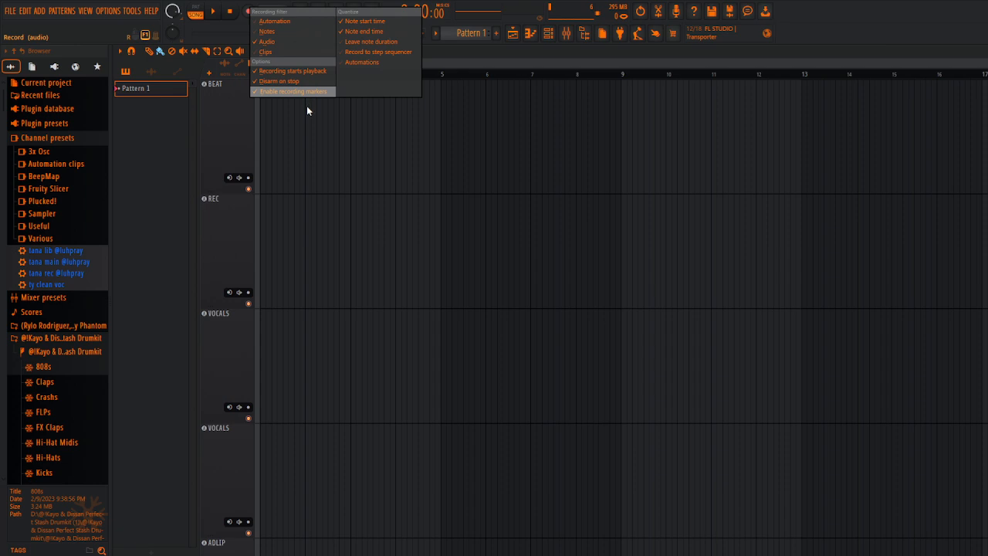
left_click(305, 79)
key("r")
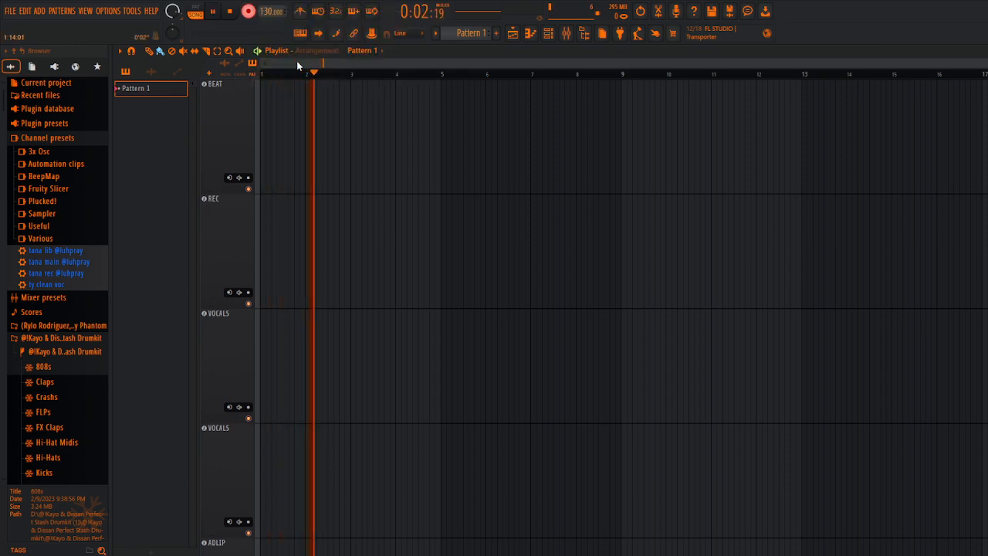
key("space")
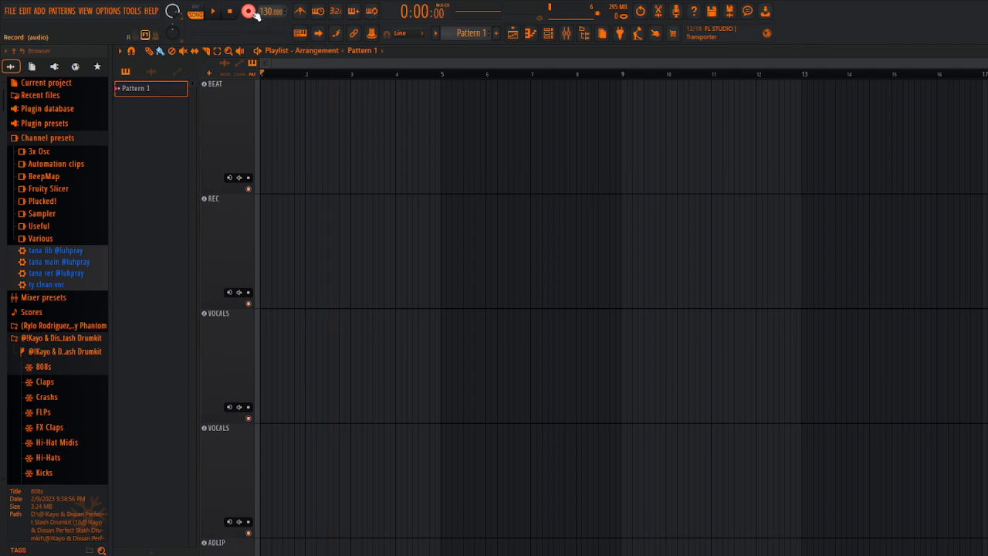
Step: Turn the Disarm on stop option back on and start and stop a short test recording
right_click(250, 11)
left_click(289, 86)
key("space")
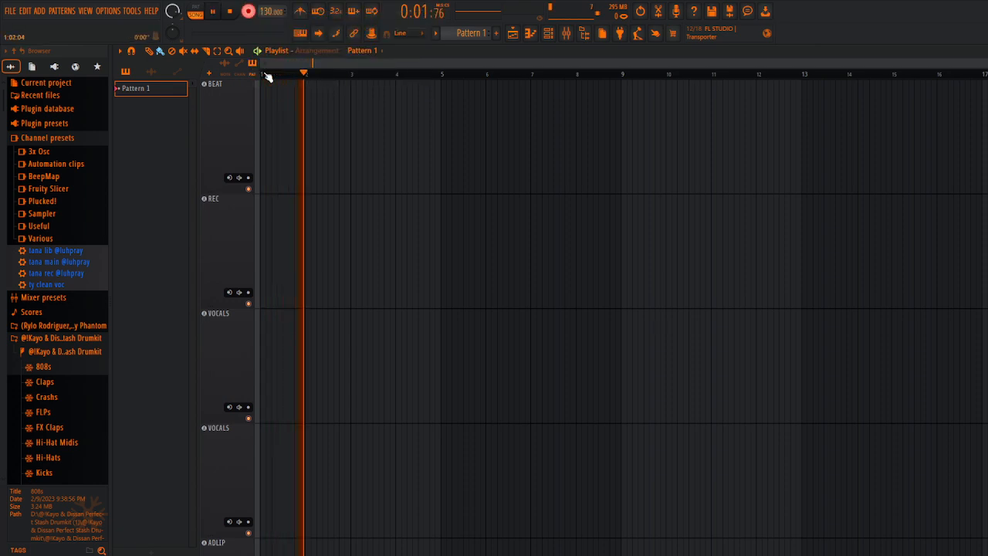
key("space")
key("space")
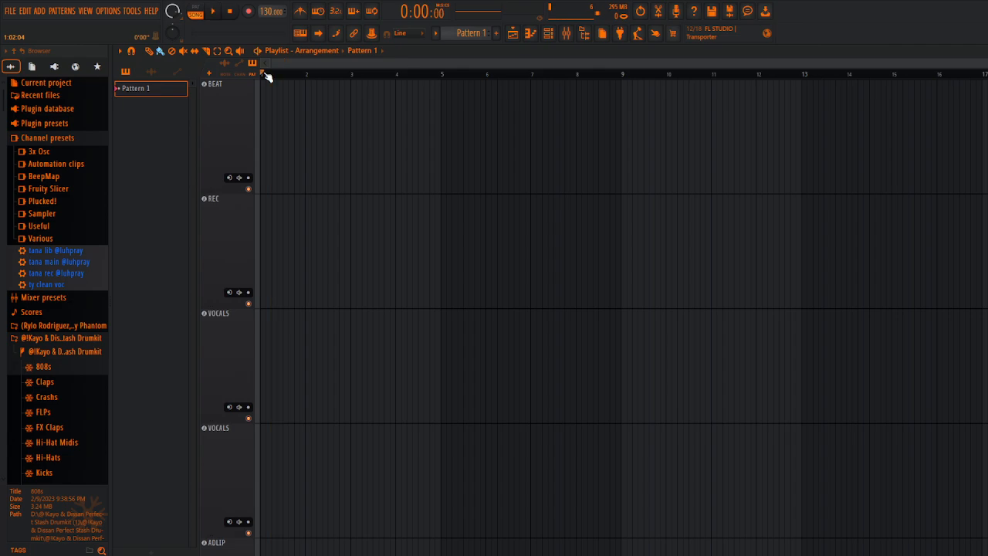
right_click(248, 10)
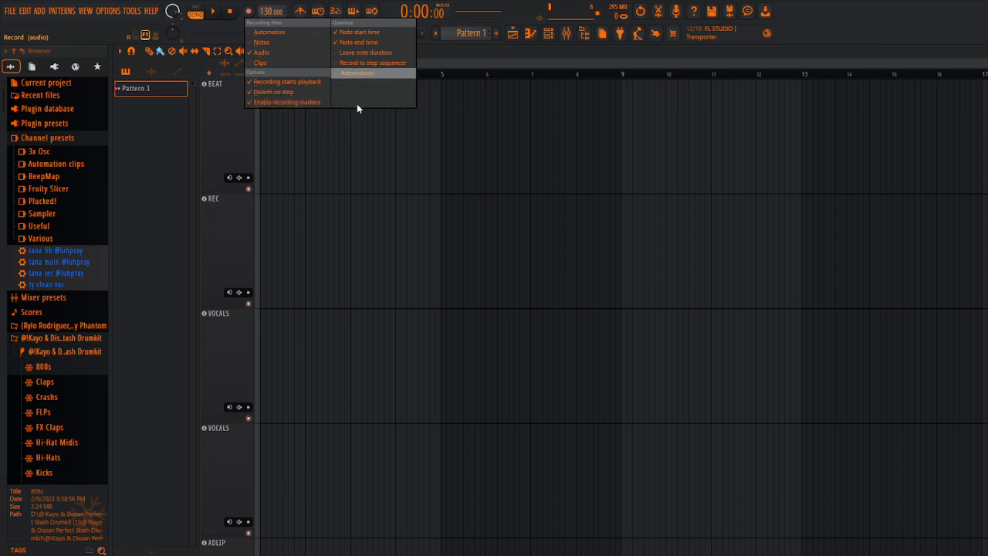
left_click(464, 125)
right_click(464, 122)
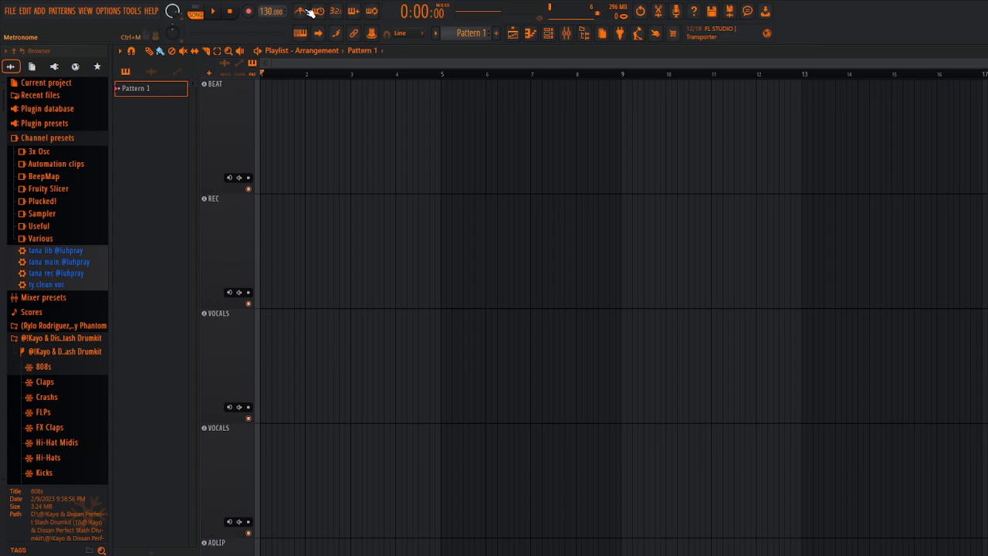
left_click(303, 34)
left_click(302, 12)
Step: Open the Plugin Manager, look over its plugin search paths and scan options, and close it
left_click(112, 13)
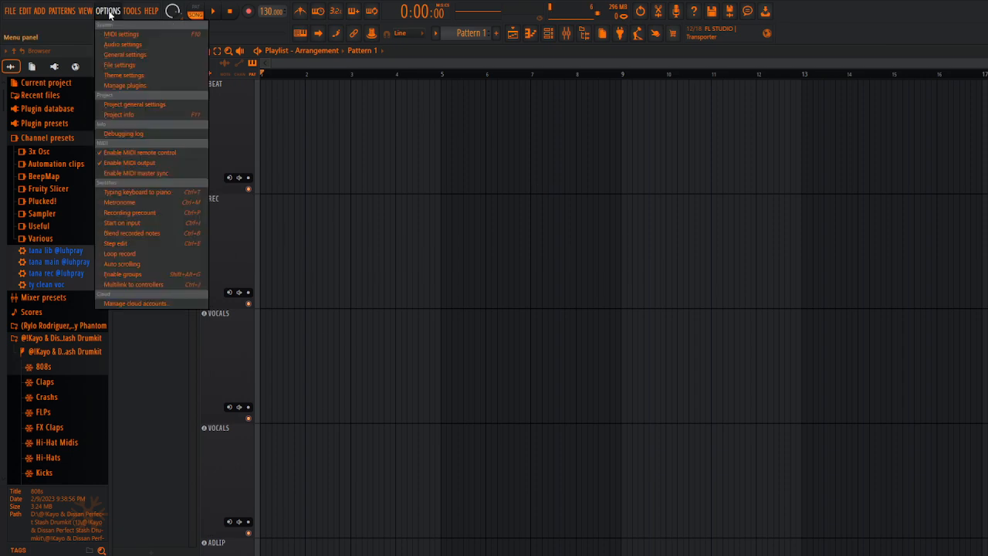
left_click(148, 85)
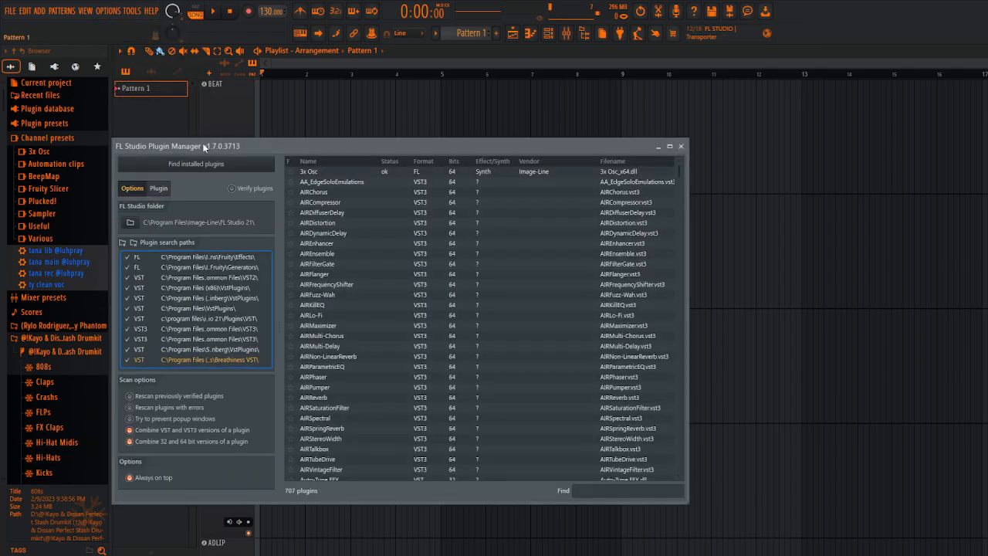
left_click_drag(202, 143, 296, 86)
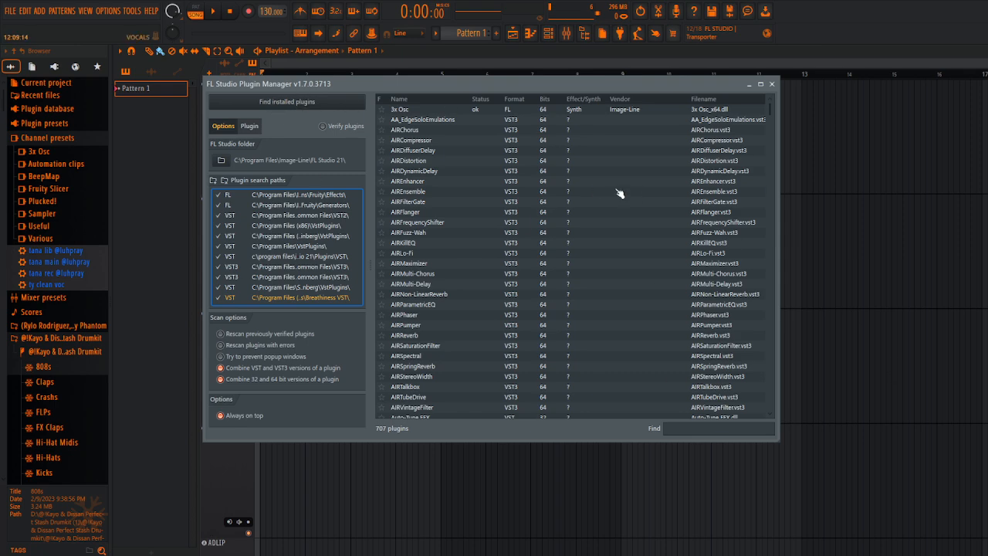
left_click(773, 85)
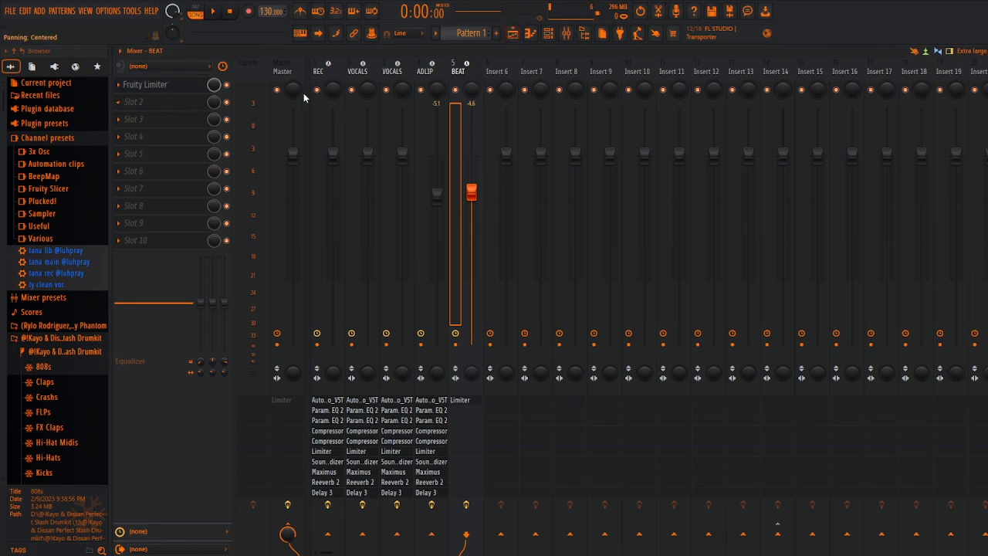
Step: Mark Tube-Tech CL 1B as a favourite in the full effect plugin list opened from Insert 7's first slot
left_click(328, 64)
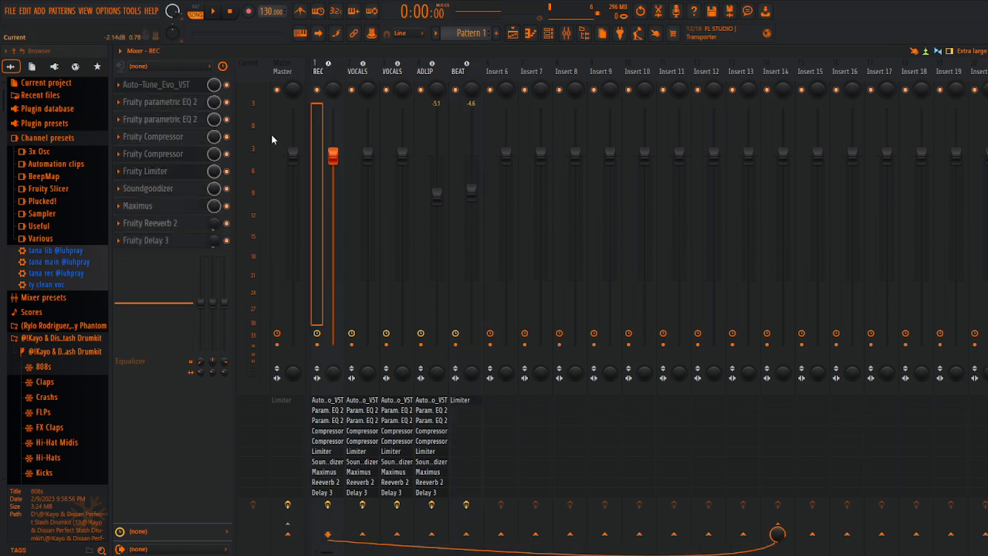
left_click(395, 64)
left_click(526, 65)
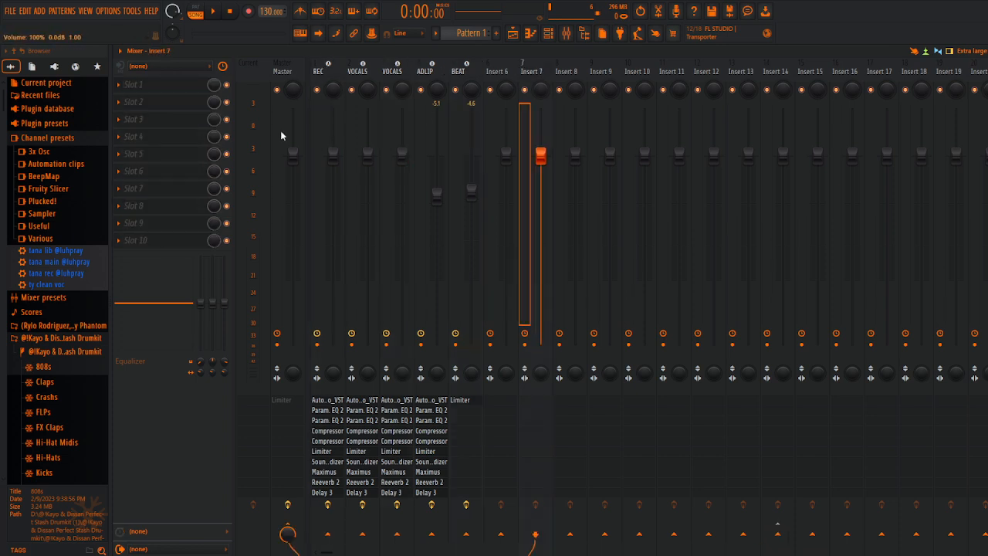
left_click(148, 85)
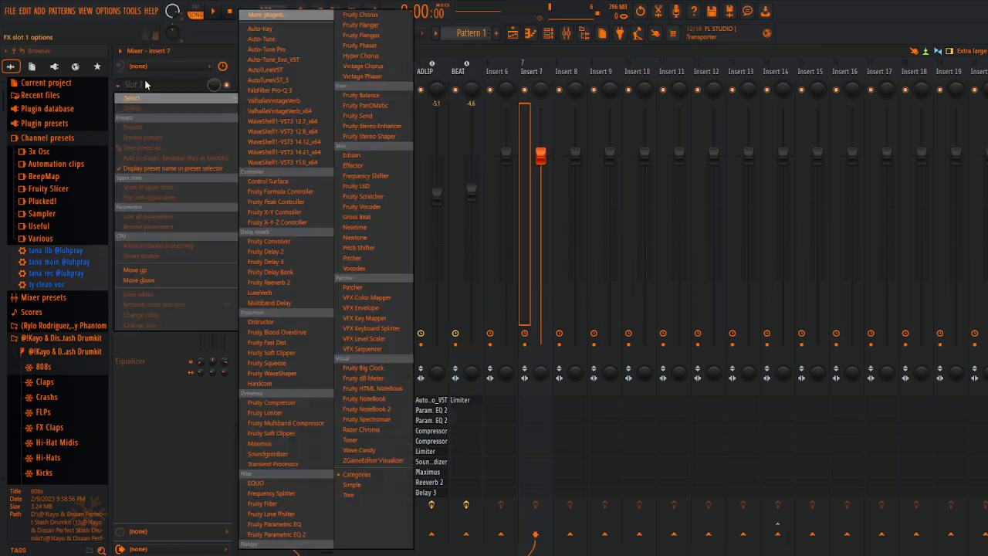
left_click(272, 14)
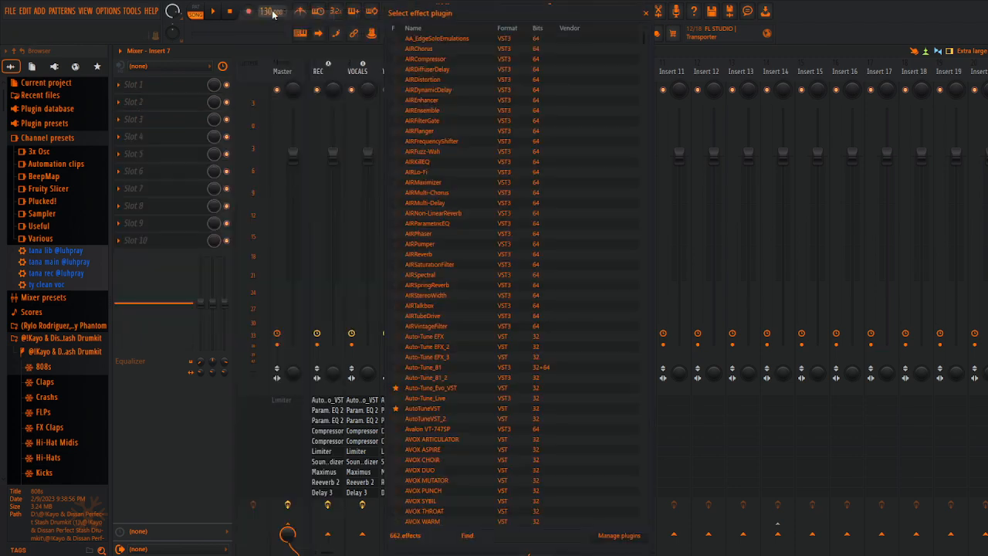
scroll(410, 199, "down", 15)
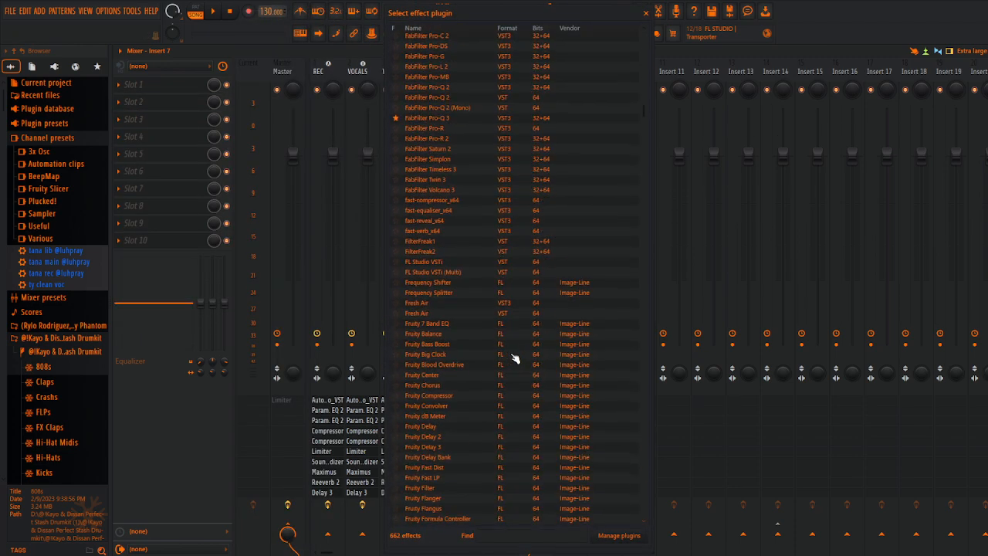
scroll(511, 357, "down", 20)
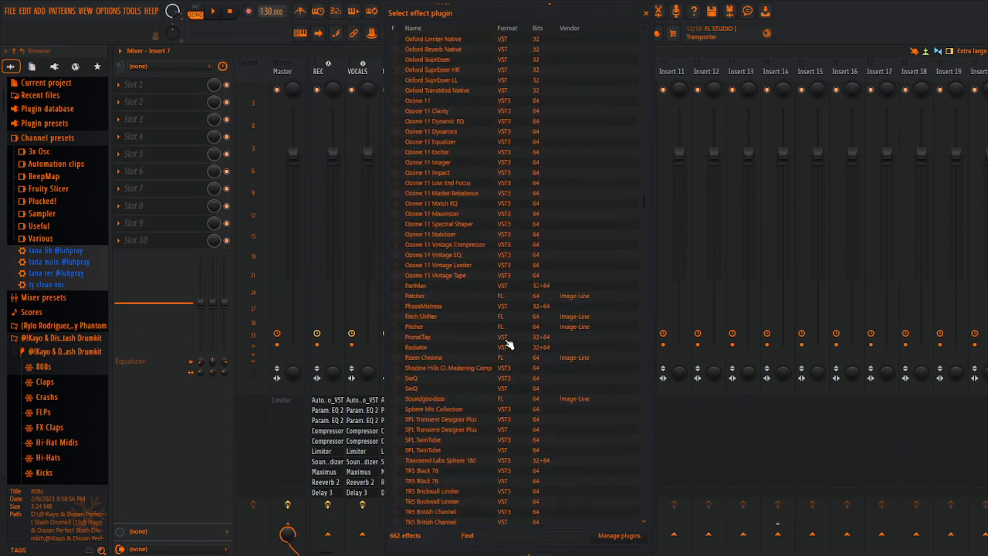
scroll(508, 344, "down", 20)
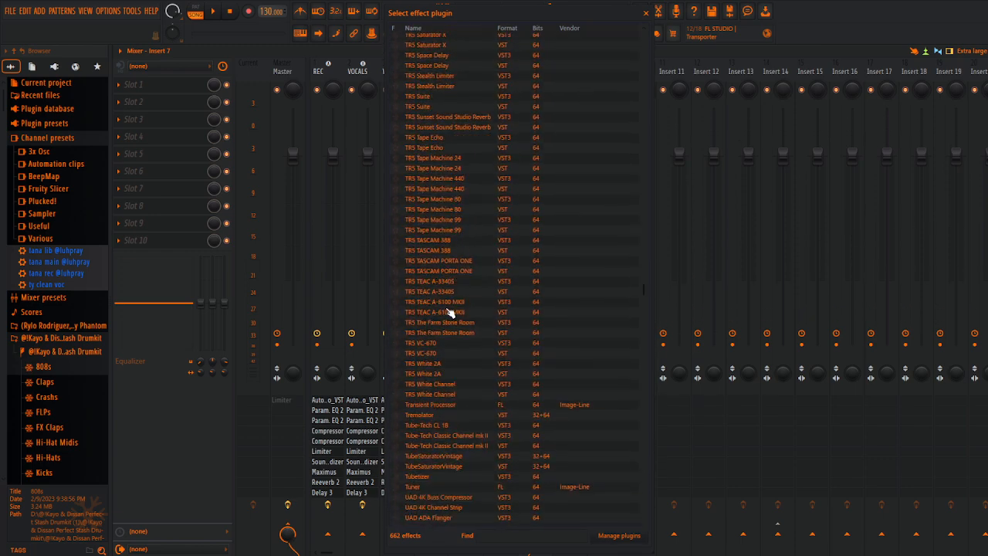
scroll(445, 312, "down", 7)
scroll(444, 239, "up", 9)
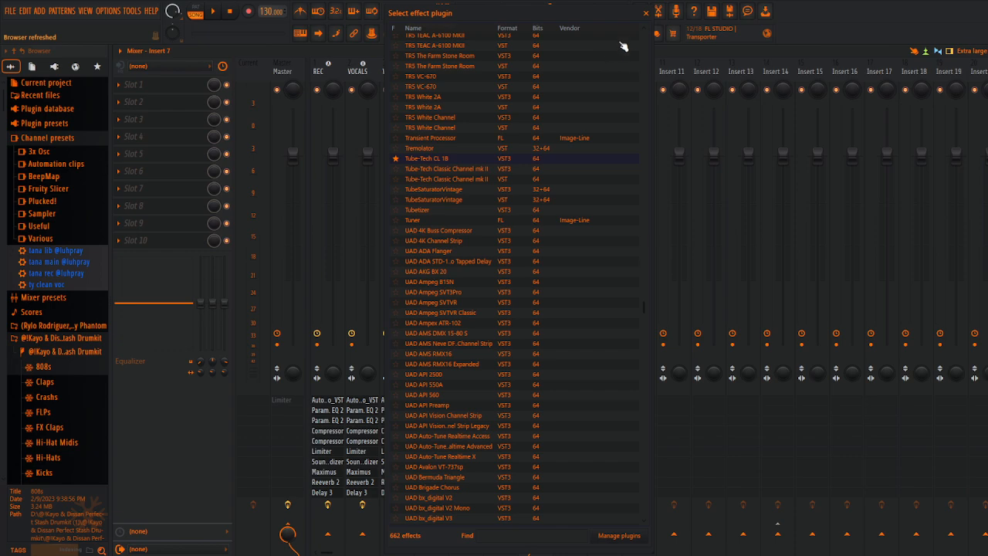
left_click(645, 12)
Step: Check the favourites offered for Insert 7's first effect slot, load nothing, and select Insert 6
left_click(157, 89)
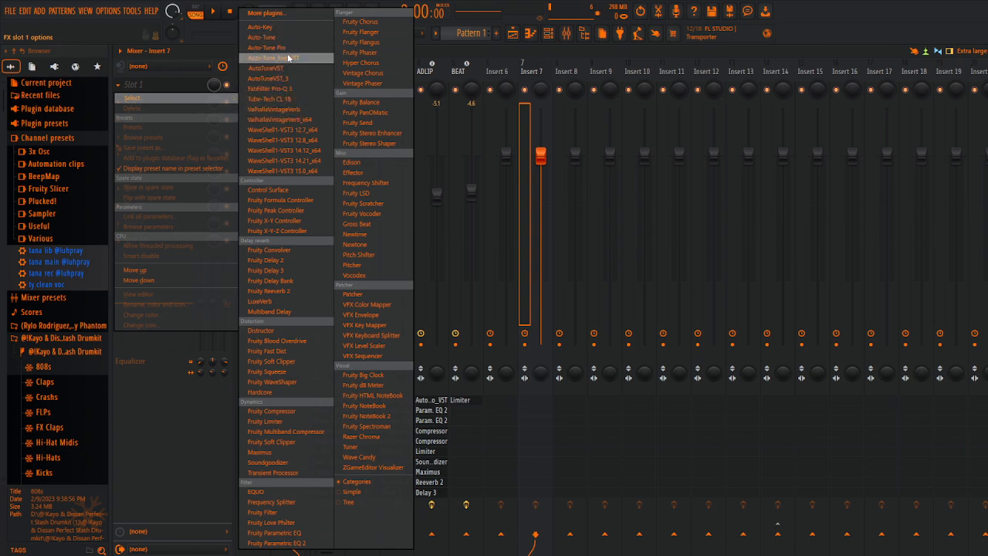
left_click(530, 51)
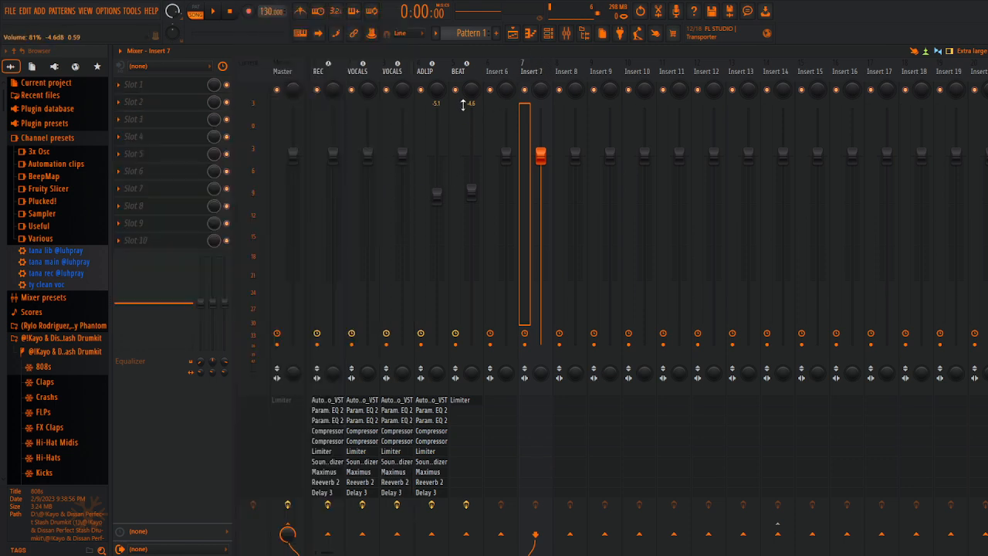
left_click(502, 71)
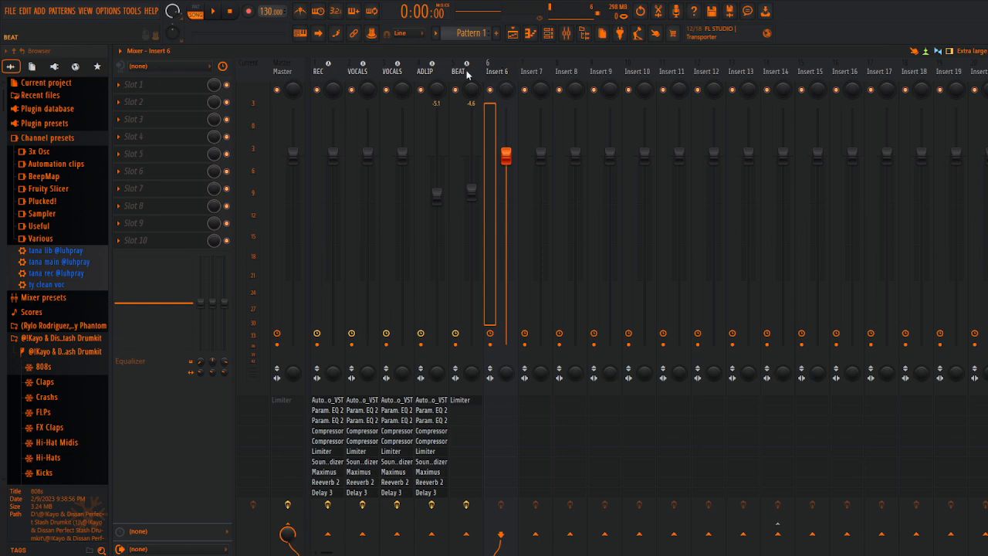
Step: Start and stop a short test recording in the playlist without an input assigned to the REC track
left_click(516, 38)
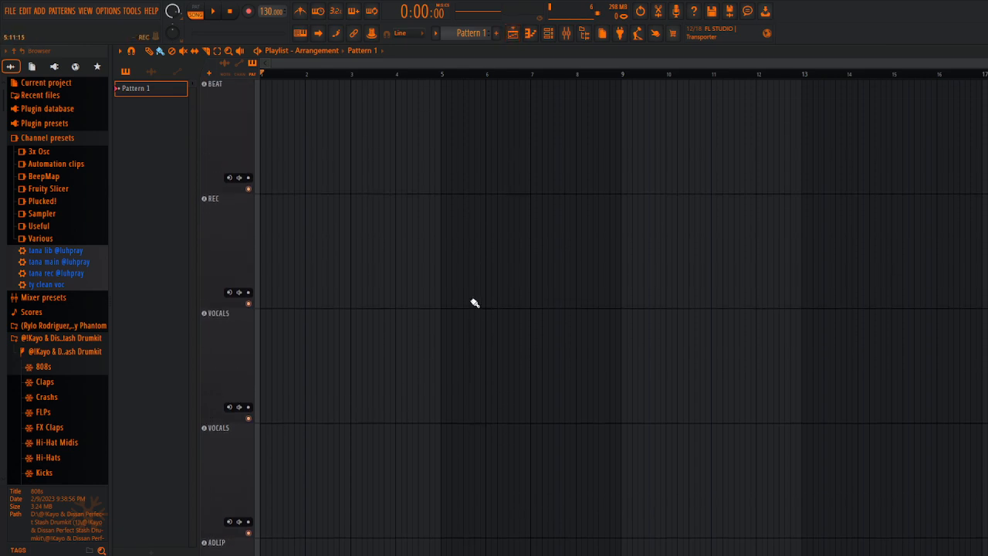
key("space")
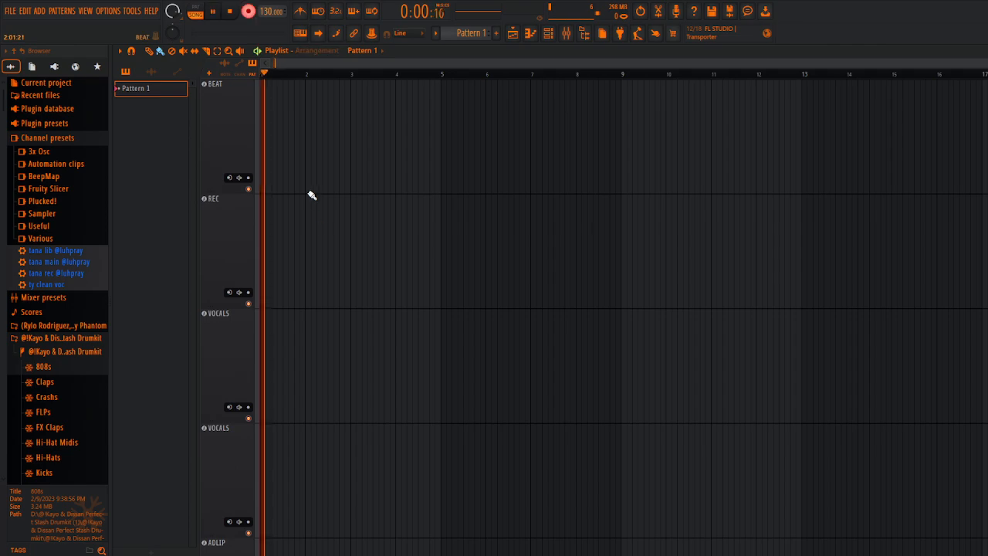
key("space")
Step: Check the REC track's available inputs and change the audio device to Universal Audio USB in the audio settings
left_click(512, 35)
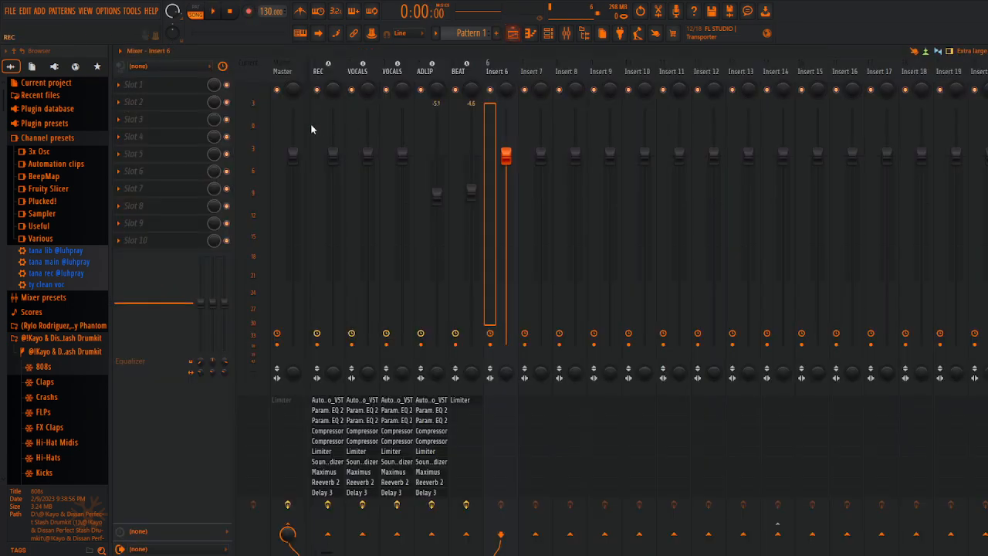
left_click(318, 71)
left_click(187, 68)
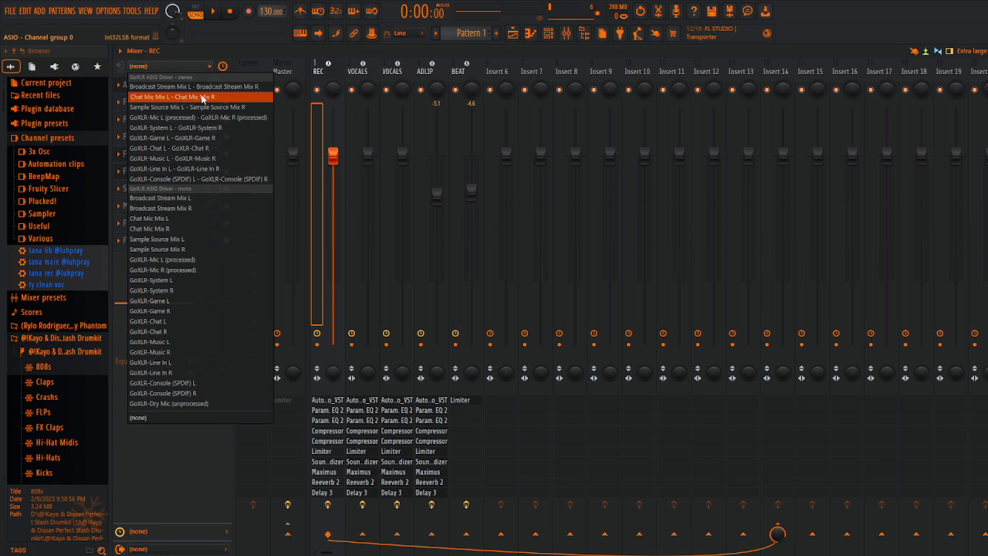
left_click(117, 10)
left_click(136, 37)
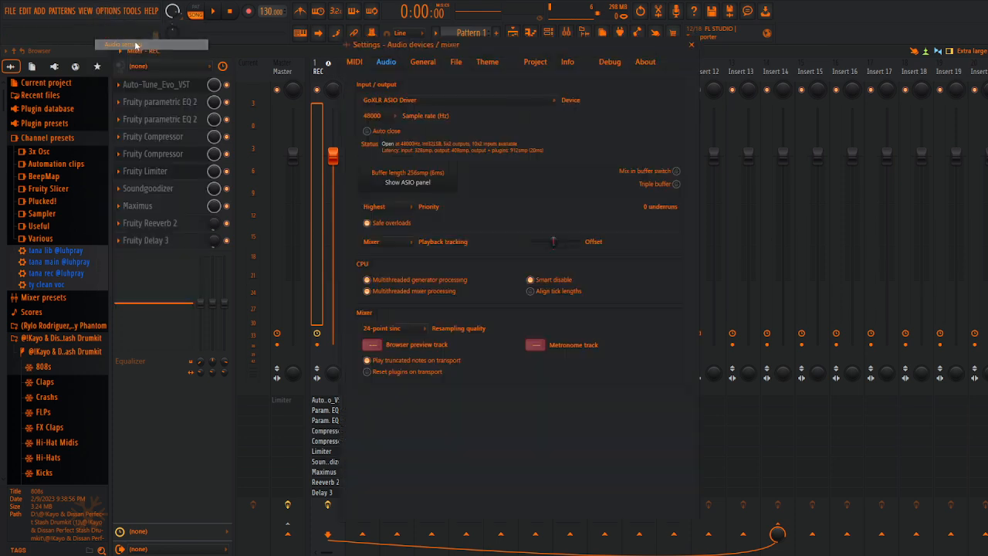
left_click(452, 101)
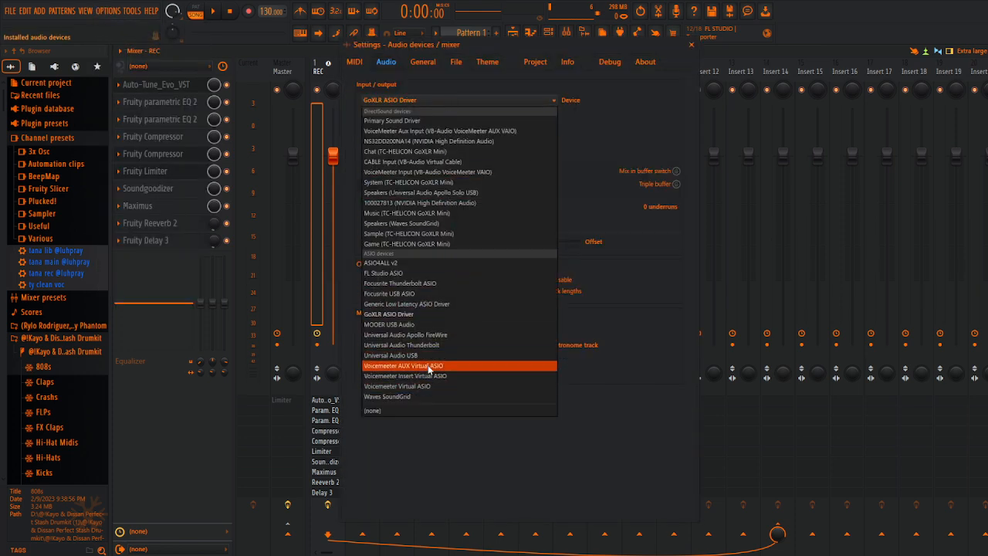
left_click(401, 355)
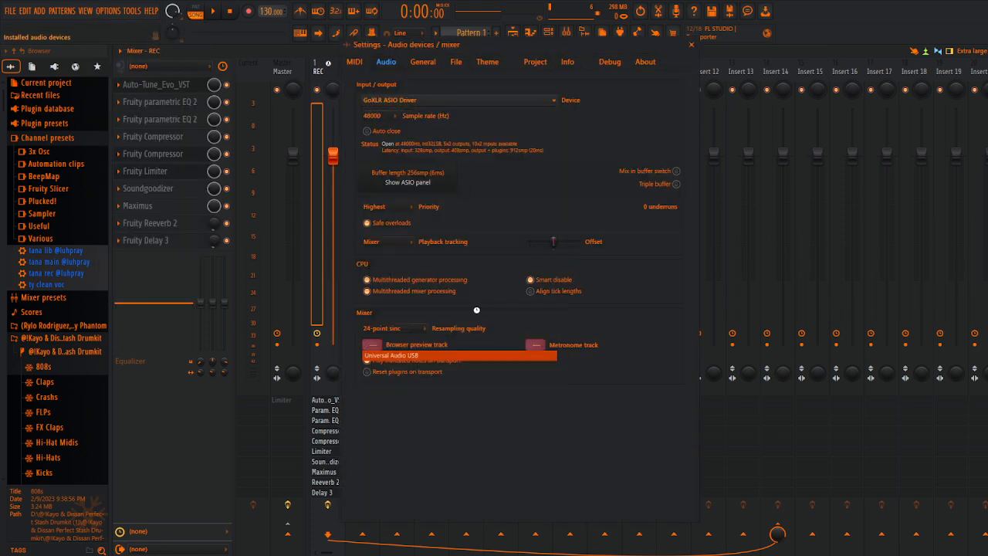
left_click(691, 44)
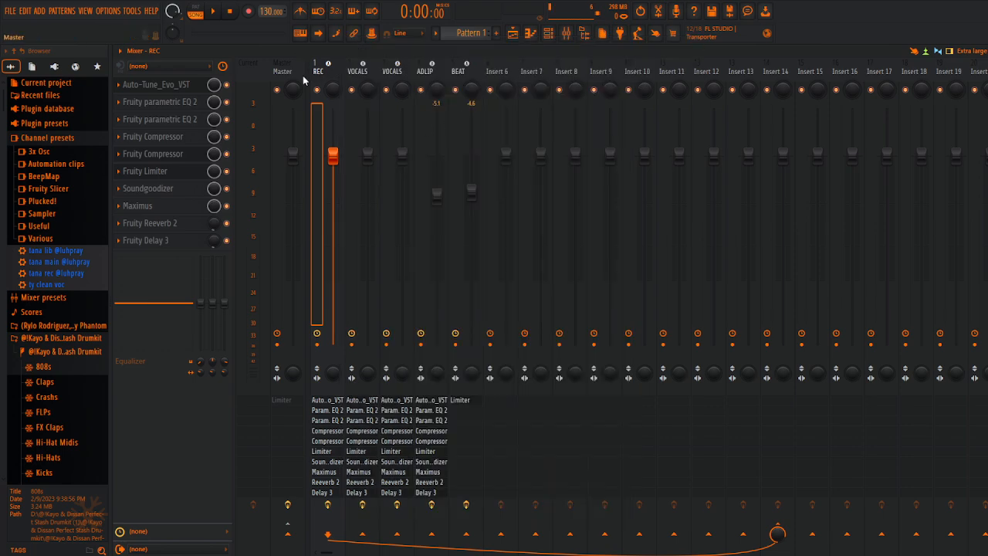
Step: Assign the mono input MIC/LINE/HIZ 1 to the REC mixer track and make a short test recording in the playlist
left_click(181, 66)
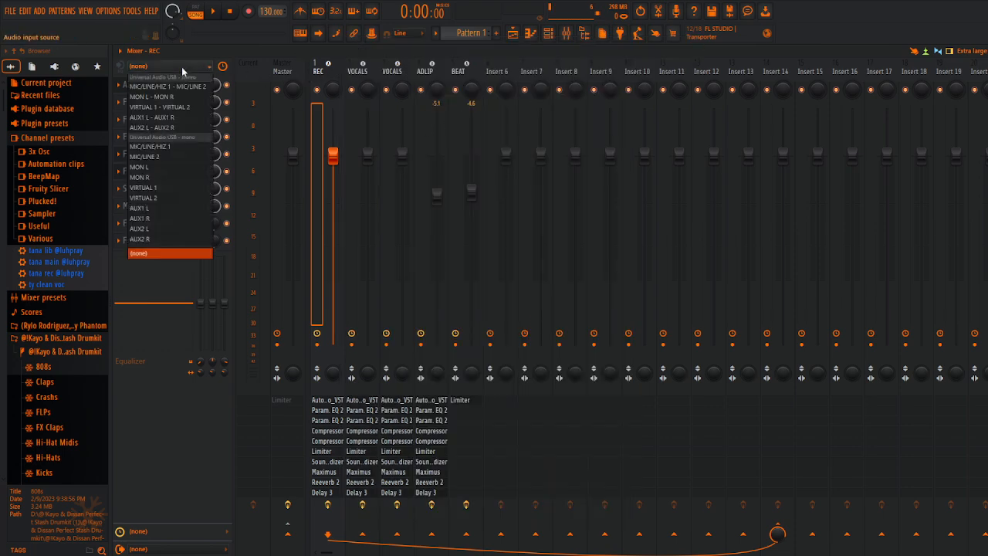
left_click(176, 146)
left_click(512, 34)
key("space")
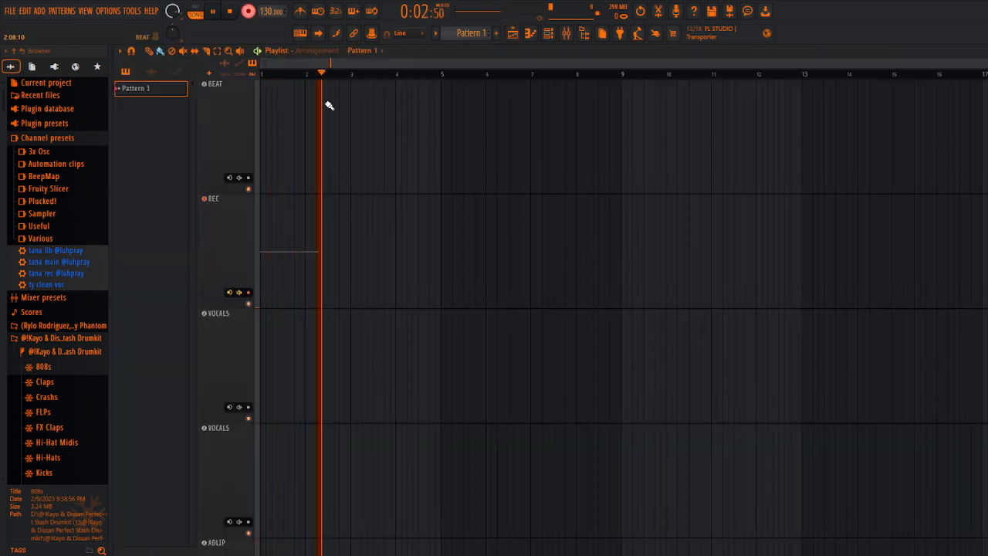
key("space")
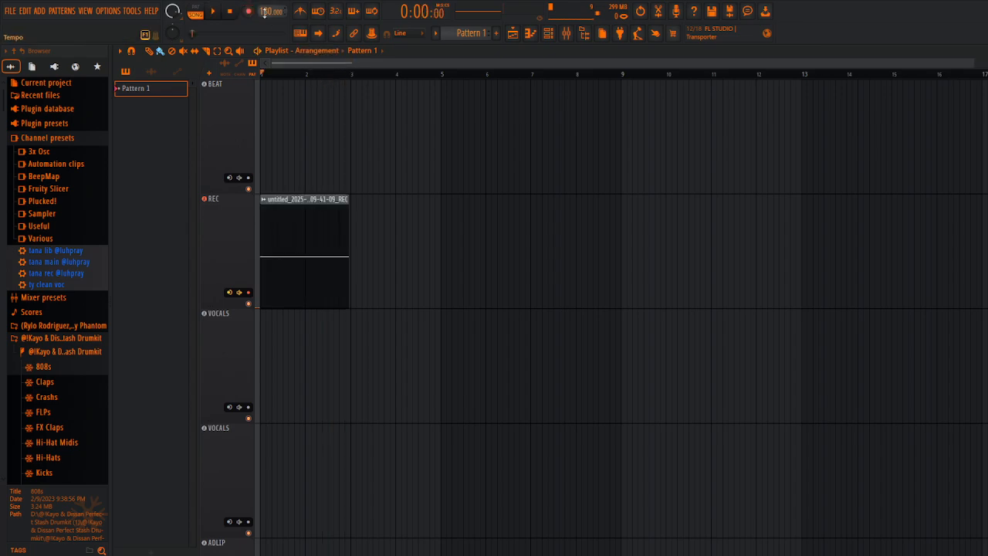
Step: Set the project tempo to 79 BPM and the key of the REC track's Auto-Tune_Evo_VST plugin to C#
left_click_drag(266, 11, 267, 50)
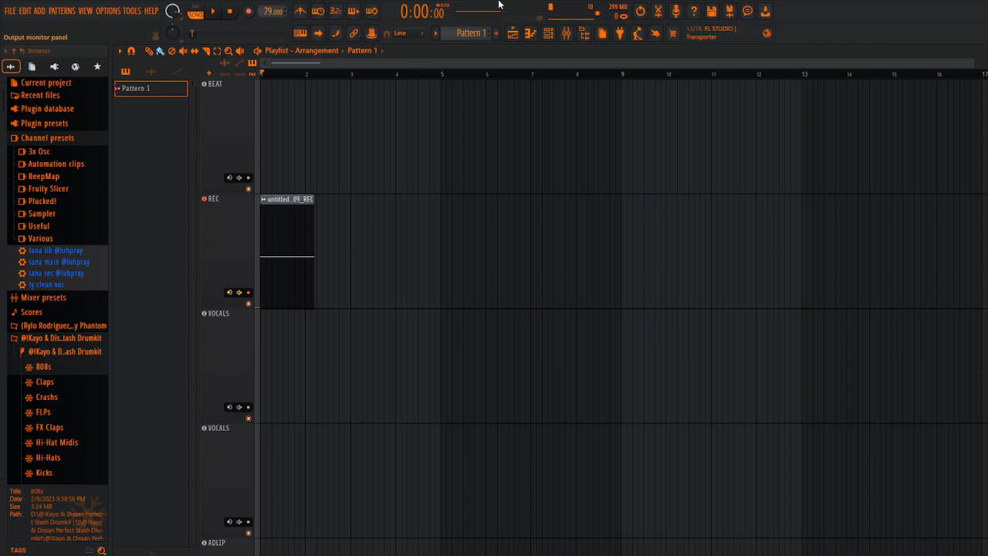
key("F9")
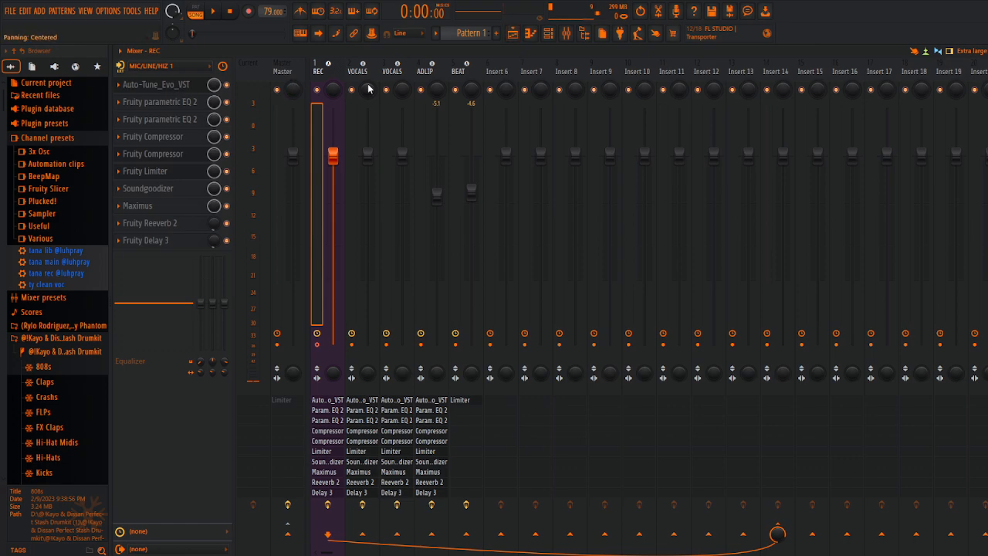
left_click(158, 85)
left_click(242, 233)
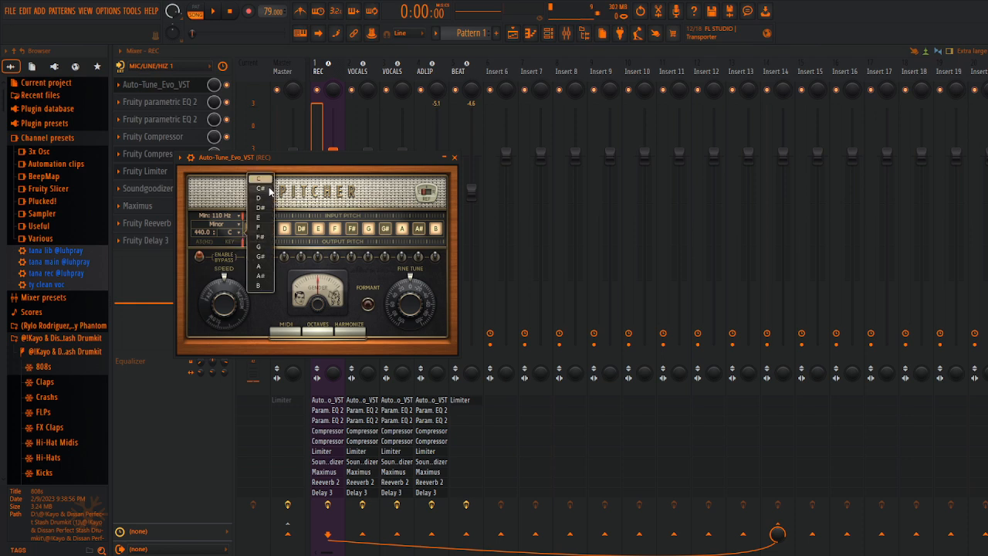
left_click(260, 200)
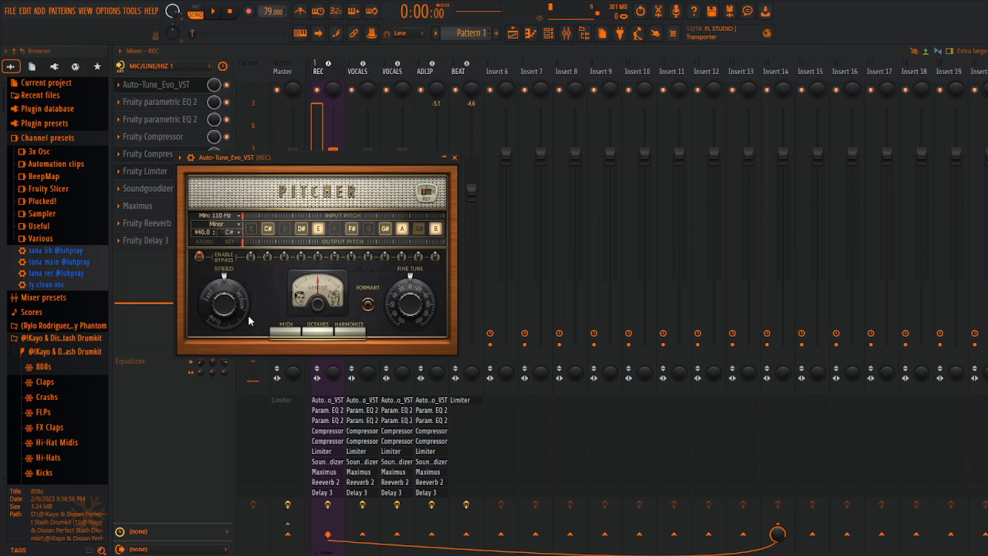
left_click_drag(248, 320, 249, 288)
left_click(454, 158)
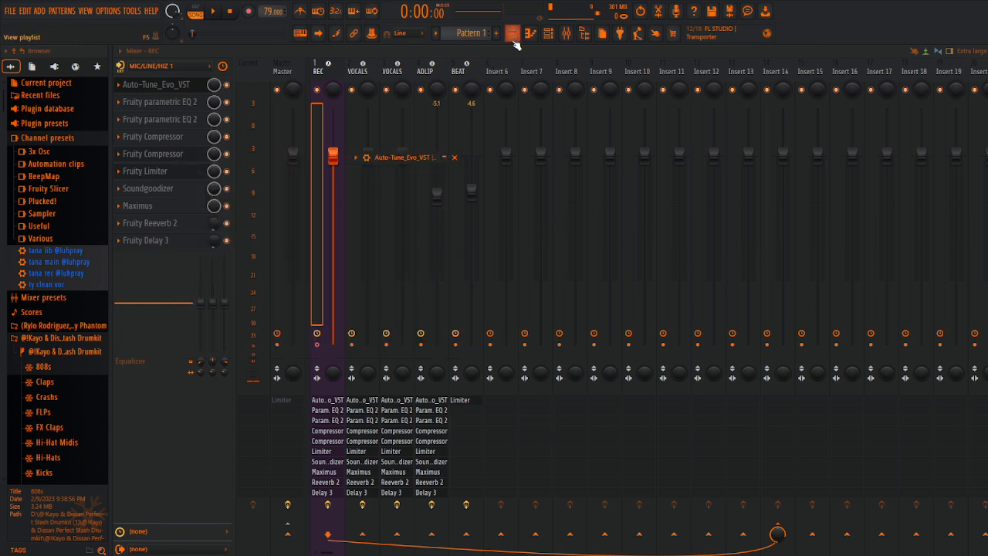
Step: Delete the test clip from the REC playlist track and set the project tempo to 120 BPM
left_click(513, 34)
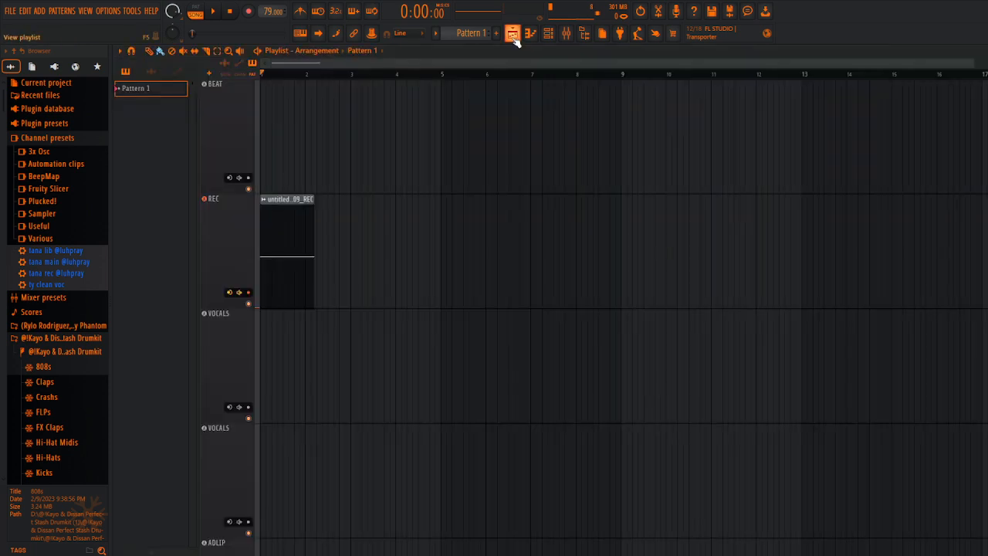
right_click(301, 226)
left_click_drag(266, 12, 266, 2)
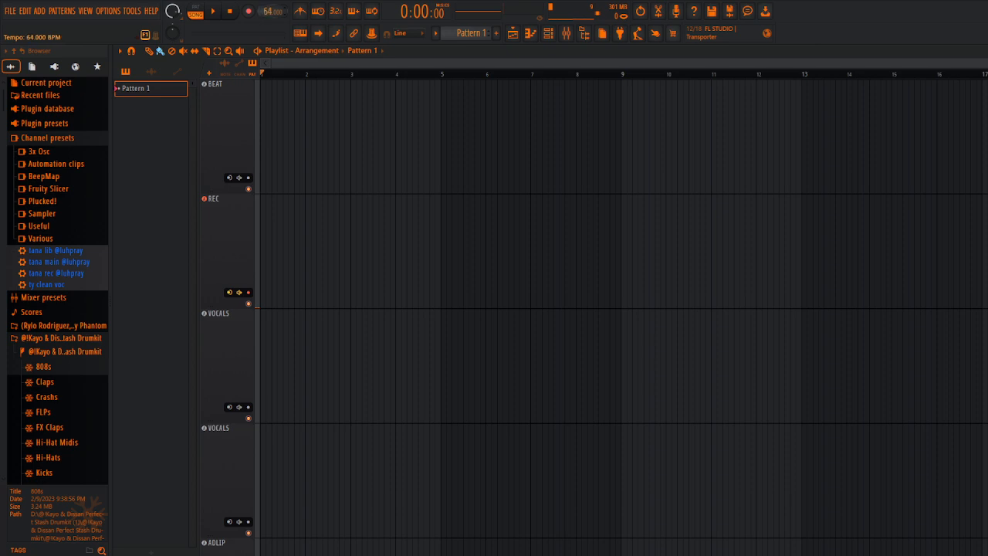
mouse_move(267, 11)
left_mouse_down()
mouse_move(267, 2)
mouse_move(267, 18)
left_mouse_up()
left_click_drag(273, 14, 272, 14)
left_click_drag(273, 13, 272, 7)
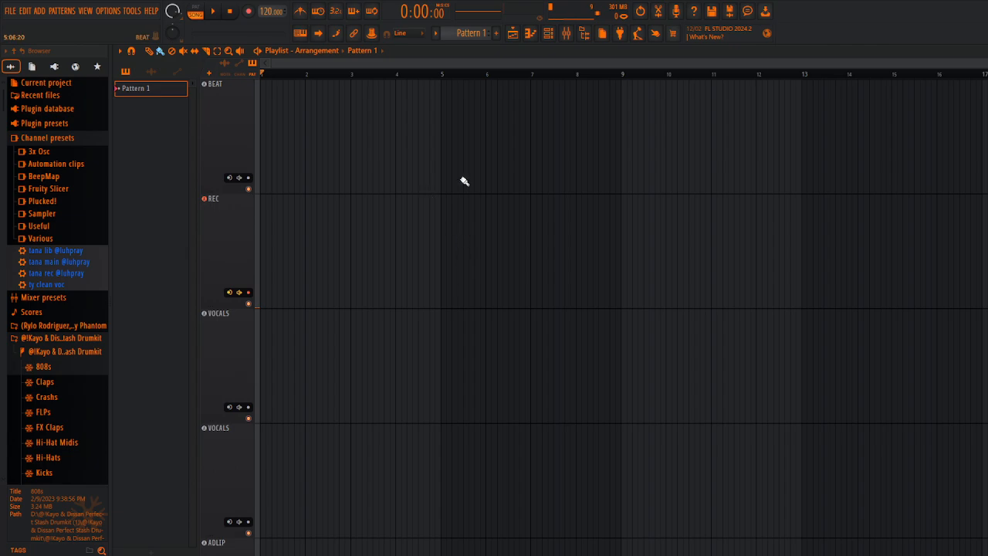
Step: Record a short take on the REC playlist track from bar 1 and move its clip to the first VOCALS track
key("space")
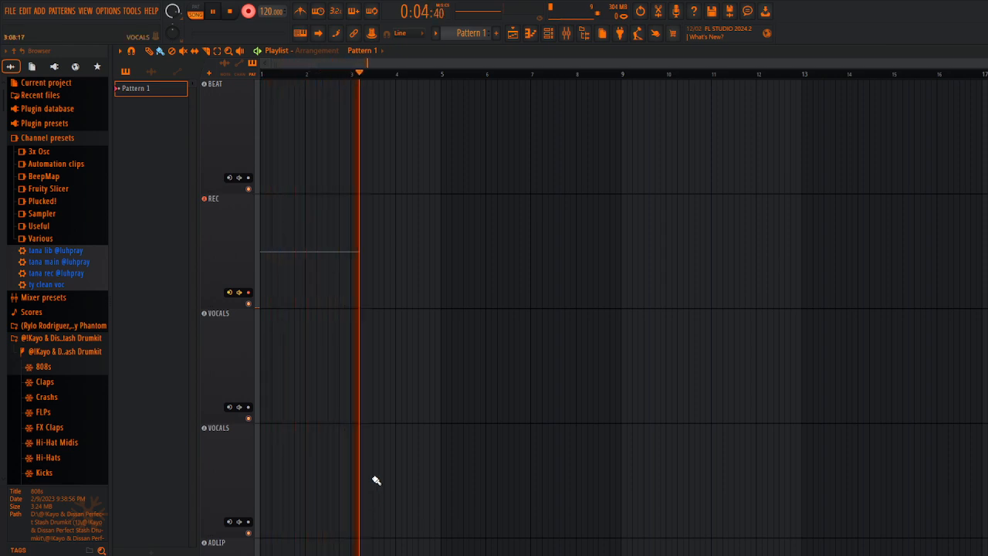
key("space")
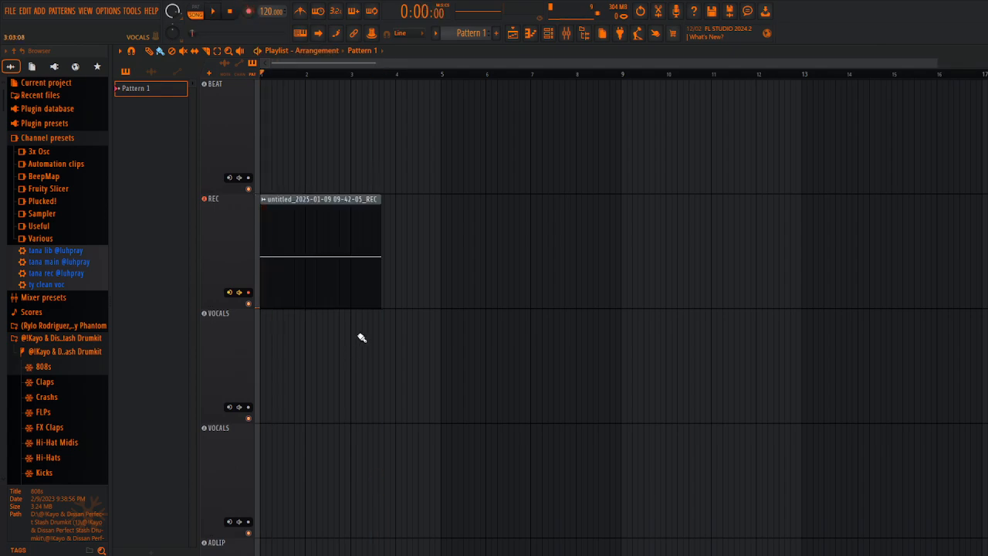
left_click(320, 277)
left_click_drag(317, 363, 317, 396)
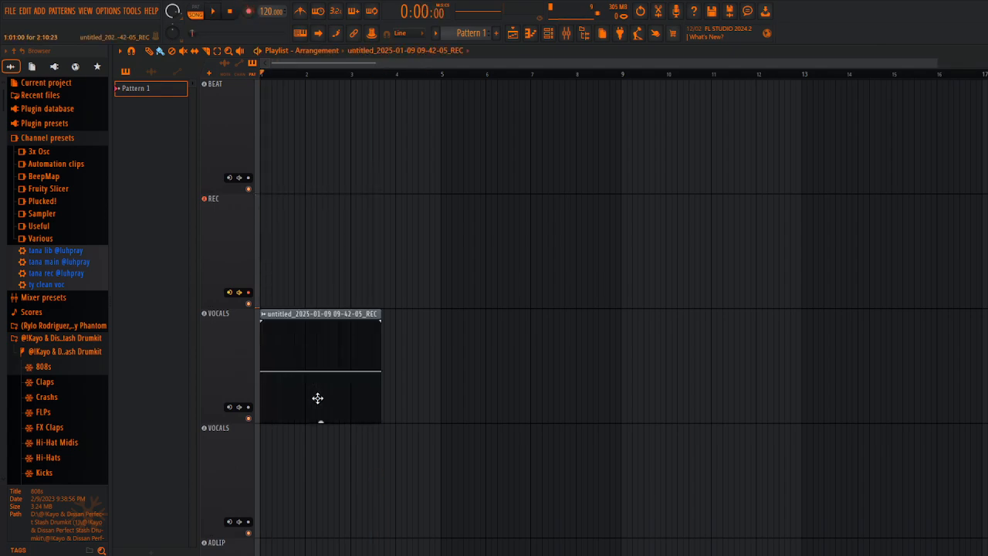
Step: Record a second take starting between bars 2 and 3 and move its clip to the second VOCALS track
left_click(324, 75)
key("r")
key("space")
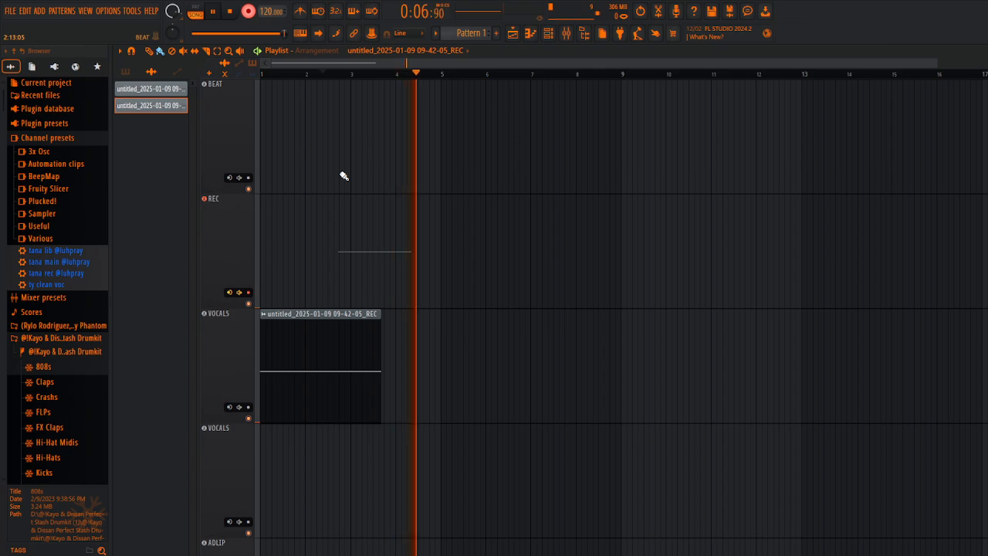
key("space")
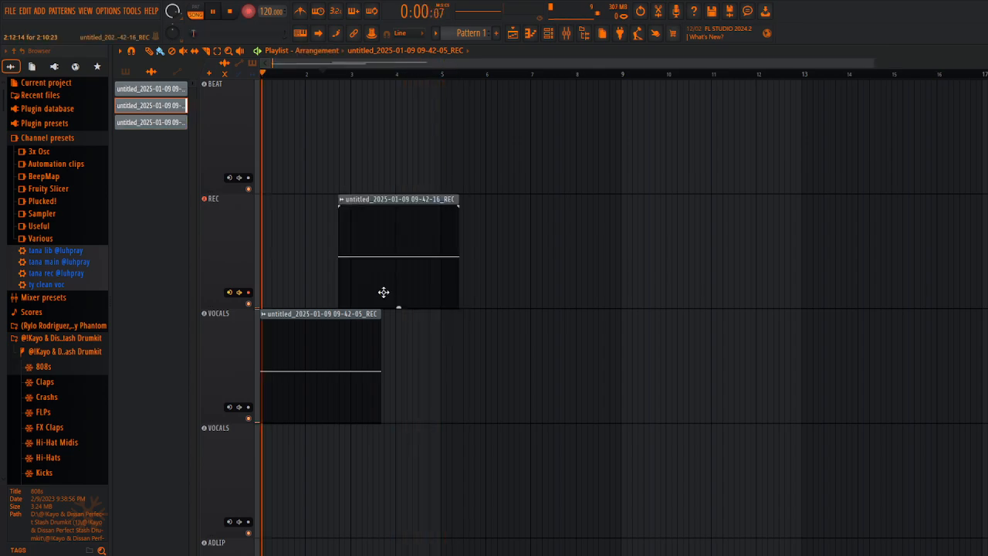
left_click_drag(396, 299, 395, 523)
Step: Record a third take starting just before bar 5 and move its clip to the first VOCALS track
key("space")
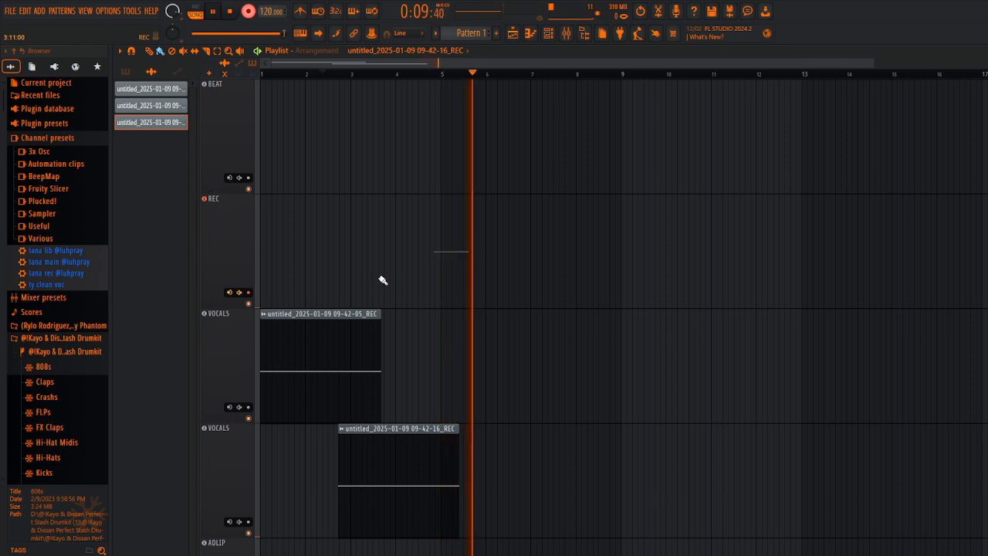
key("space")
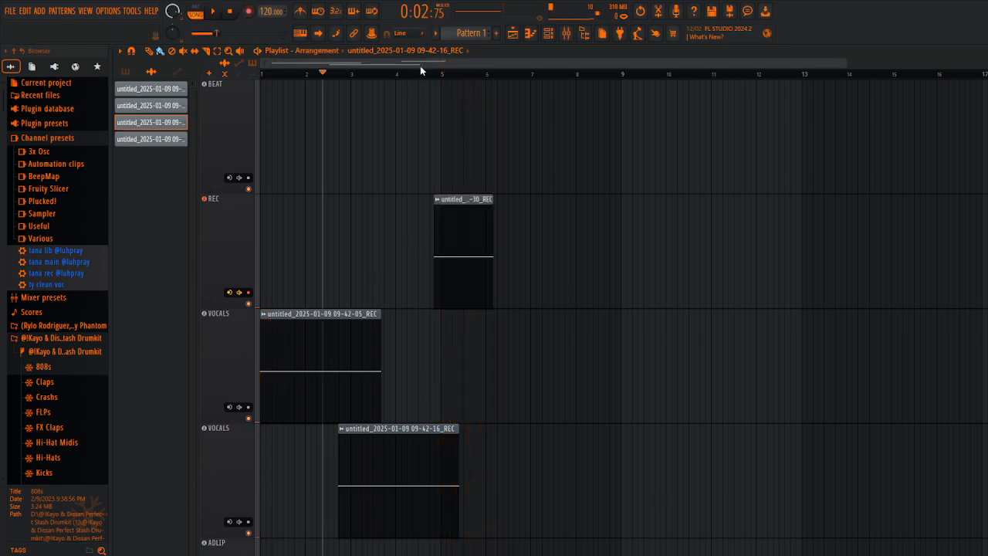
left_click(420, 70)
left_click_drag(456, 398, 460, 399)
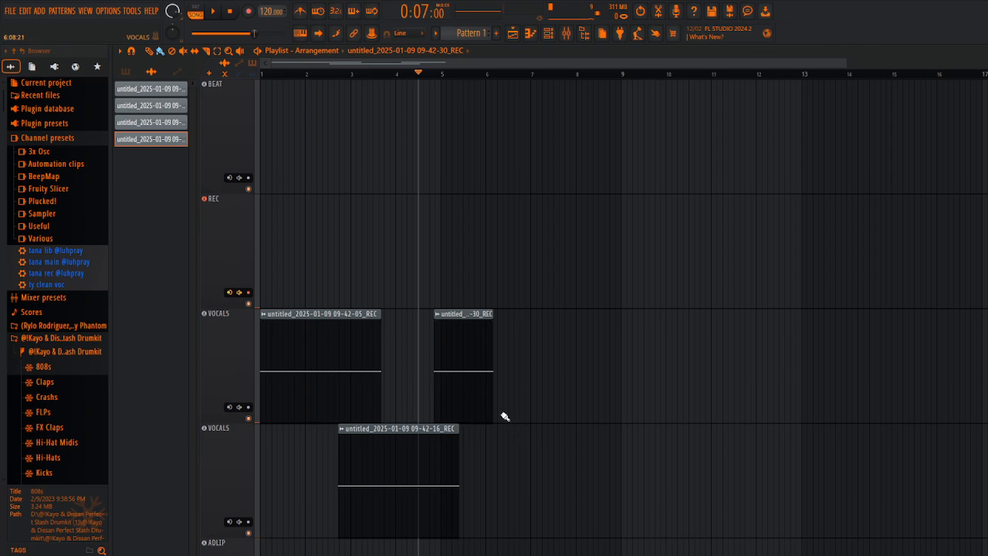
Step: Slice the end of the third take's clip at about bar 6 and delete the cut-off tail
scroll(636, 281, "down", 2)
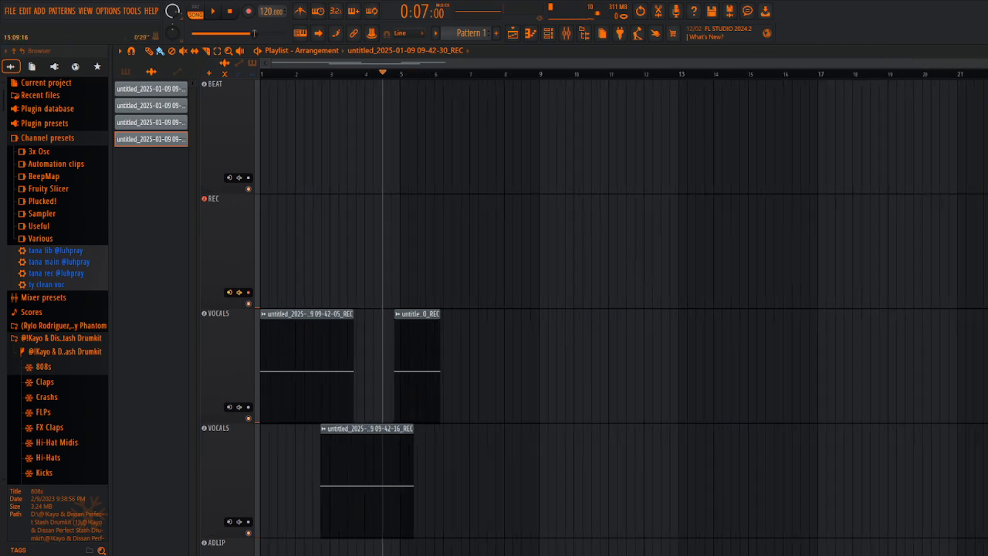
left_click_drag(558, 65, 76, 117)
left_click(217, 51)
left_click(149, 51)
scroll(447, 516, "up", 2, "ctrl")
scroll(445, 489, "up", 4, "ctrl")
scroll(422, 456, "down", 4, "ctrl")
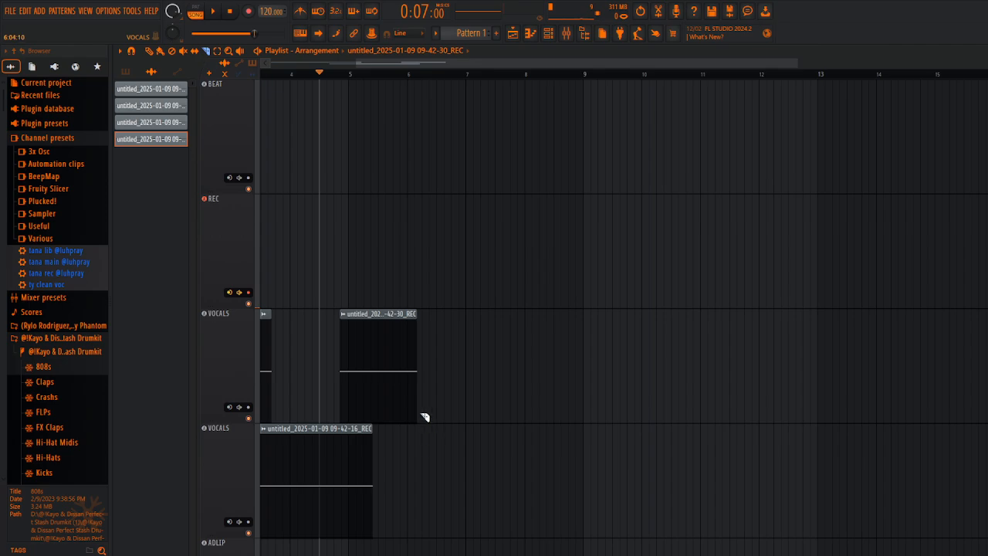
scroll(408, 463, "up", 3, "ctrl")
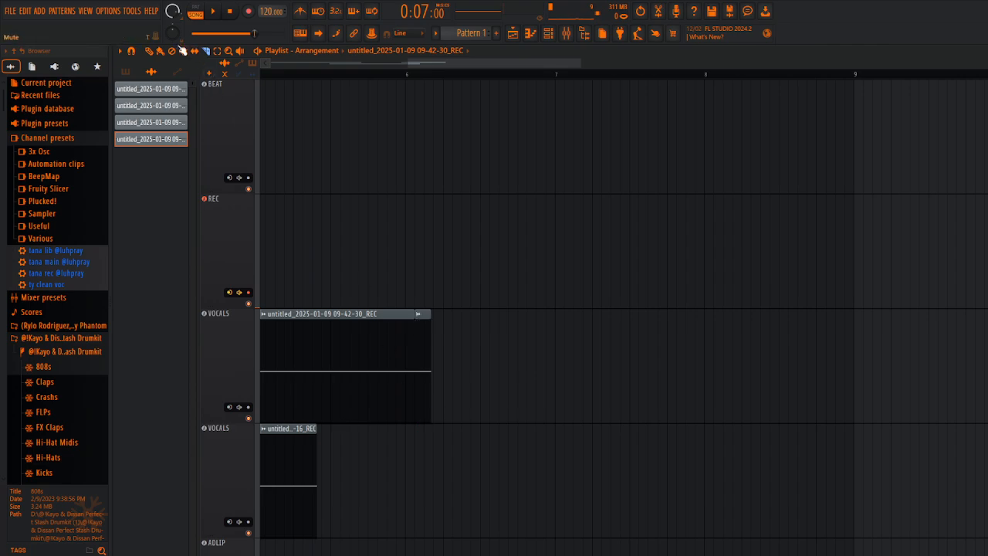
left_click(150, 52)
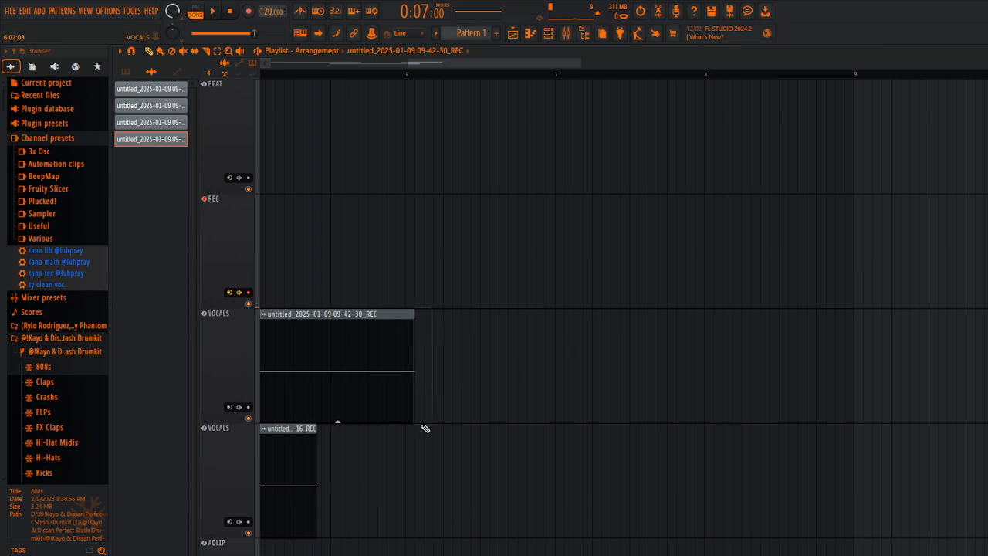
scroll(483, 463, "down", 5)
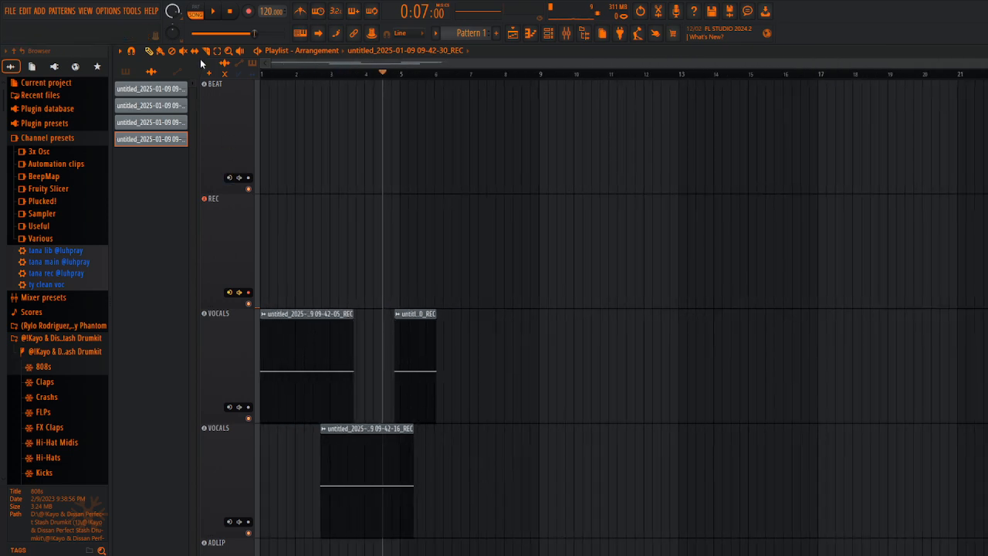
Step: Select the three vocal clips on both VOCALS tracks and paste a copy of them at bar 33
left_click(207, 51)
left_click_drag(501, 341, 253, 480)
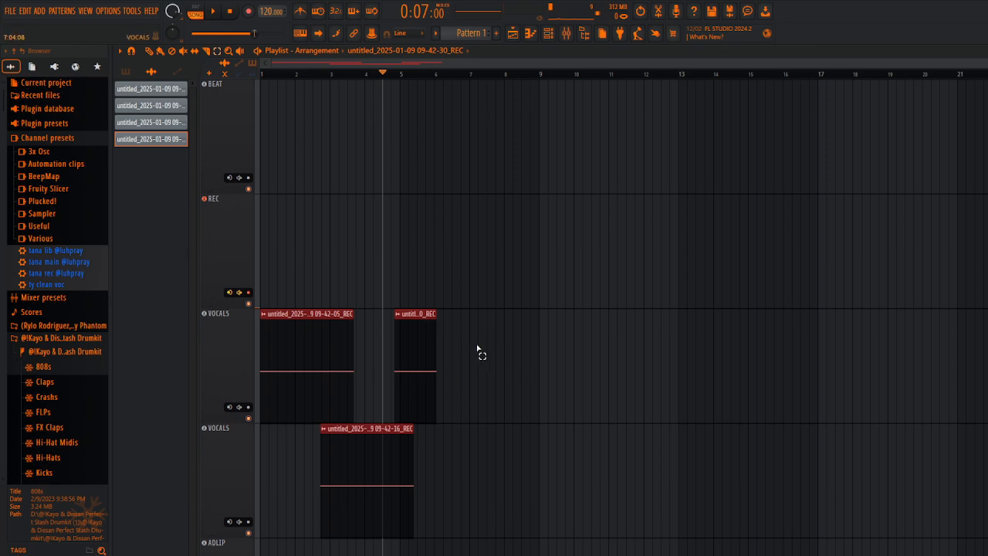
left_click_drag(506, 339, 217, 524)
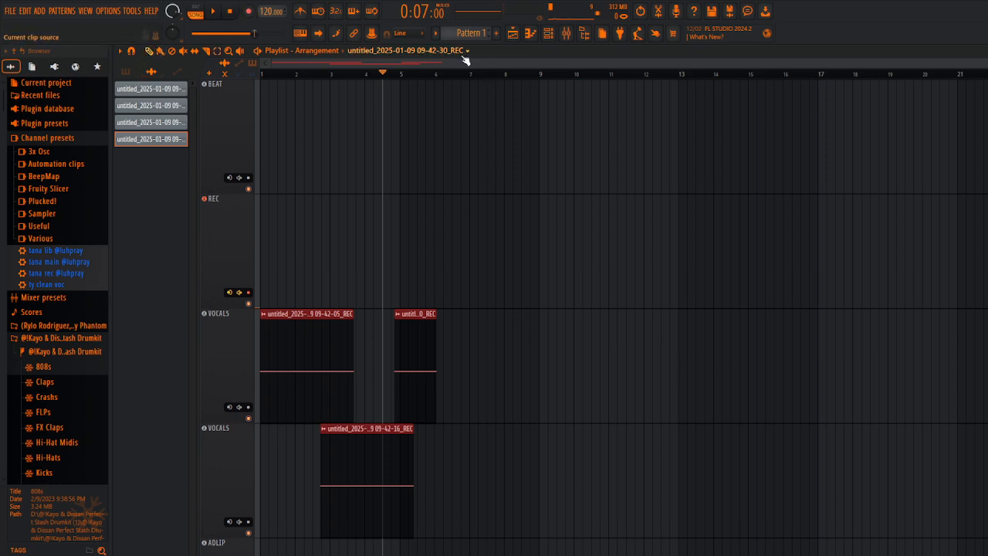
left_click_drag(363, 63, 933, 90)
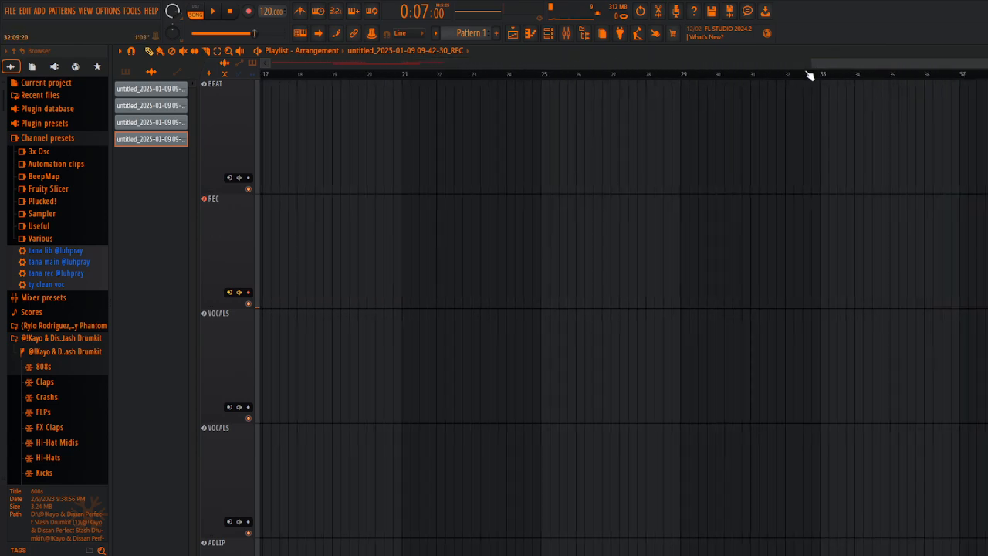
left_click(822, 75)
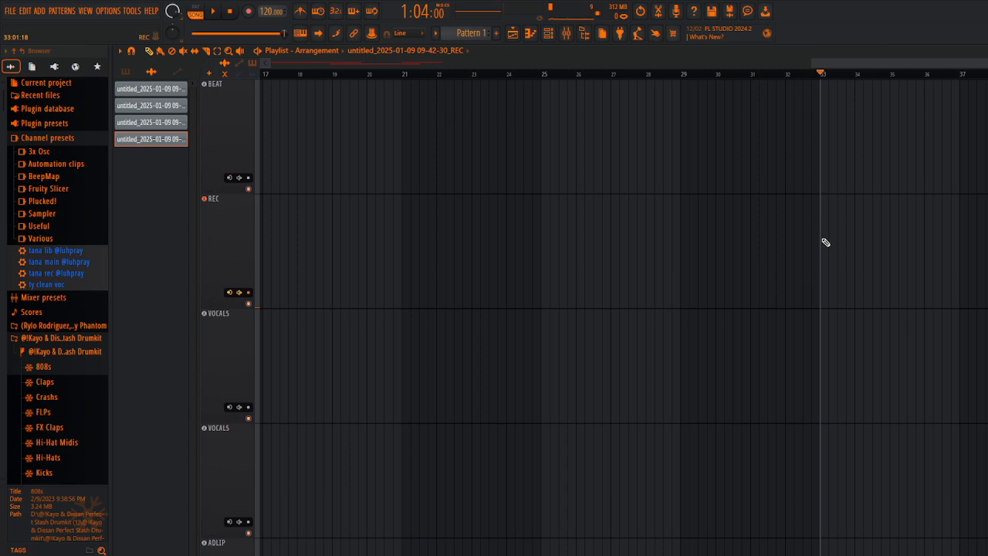
left_click(825, 209)
key("Escape")
right_click(831, 237)
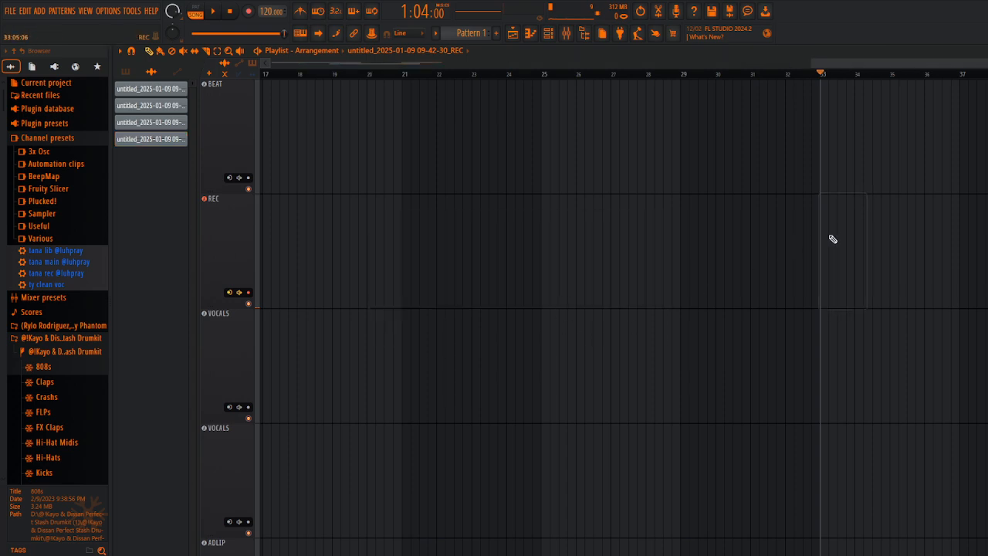
key("ctrl+v")
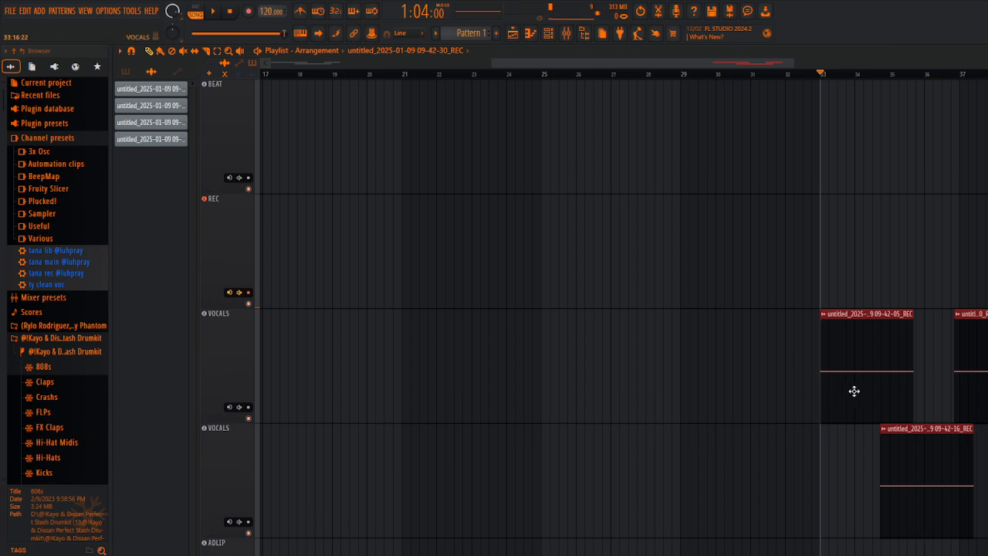
Step: Shift the pasted vocal clips together so that they start slightly before bar 33
left_click_drag(853, 390, 849, 366)
scroll(803, 360, "down", 5)
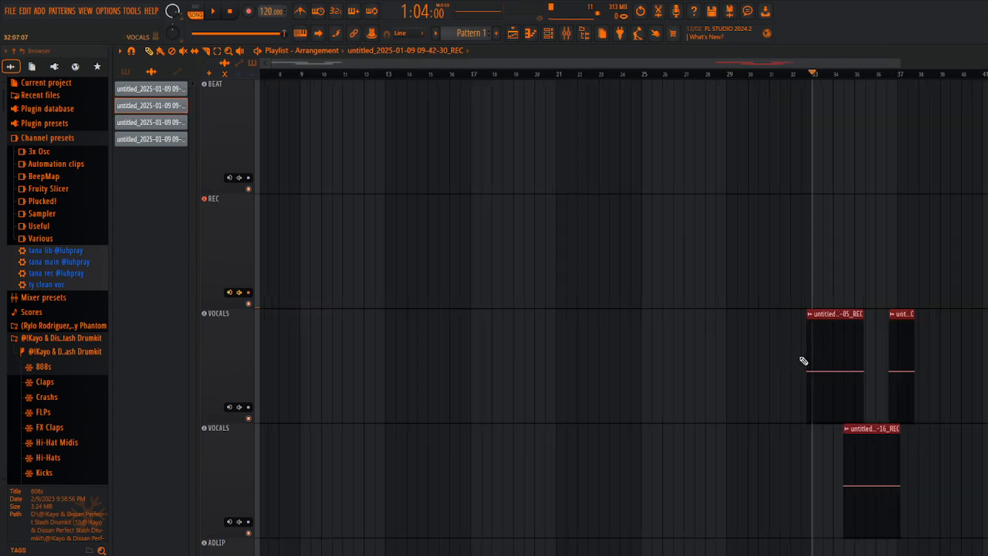
left_click_drag(651, 74, 711, 210)
scroll(813, 425, "up", 5)
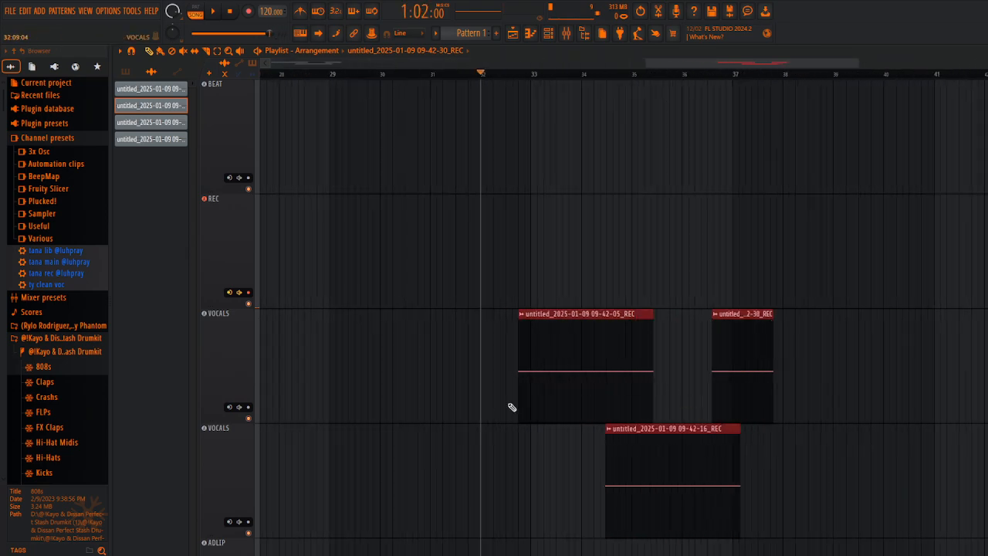
left_click_drag(575, 386, 594, 382)
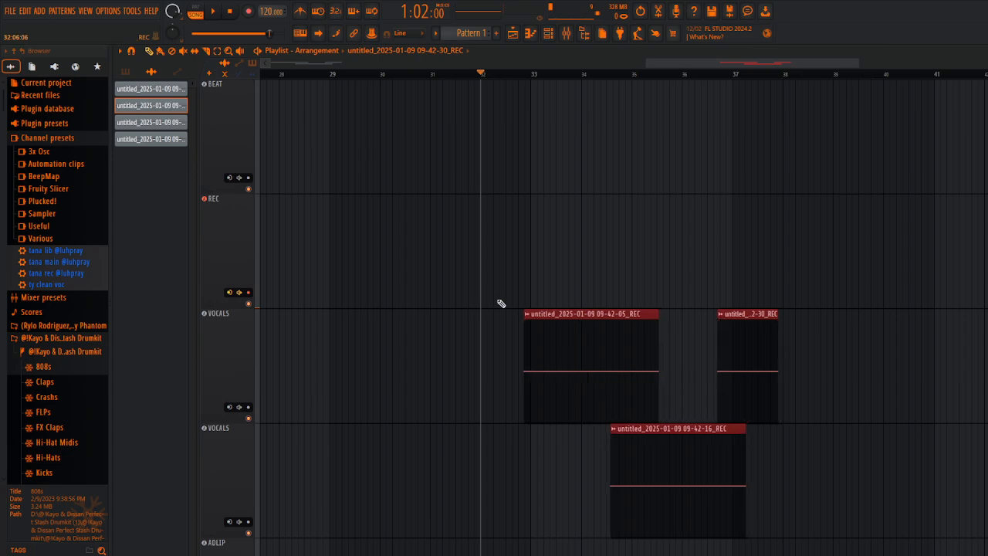
Step: Import the MP3 "[FREE] NBA Youngboy Type Beat 2024 - Do Sumn" from the Downloads folder onto the BEAT track at bar 1
scroll(510, 255, "down", 4)
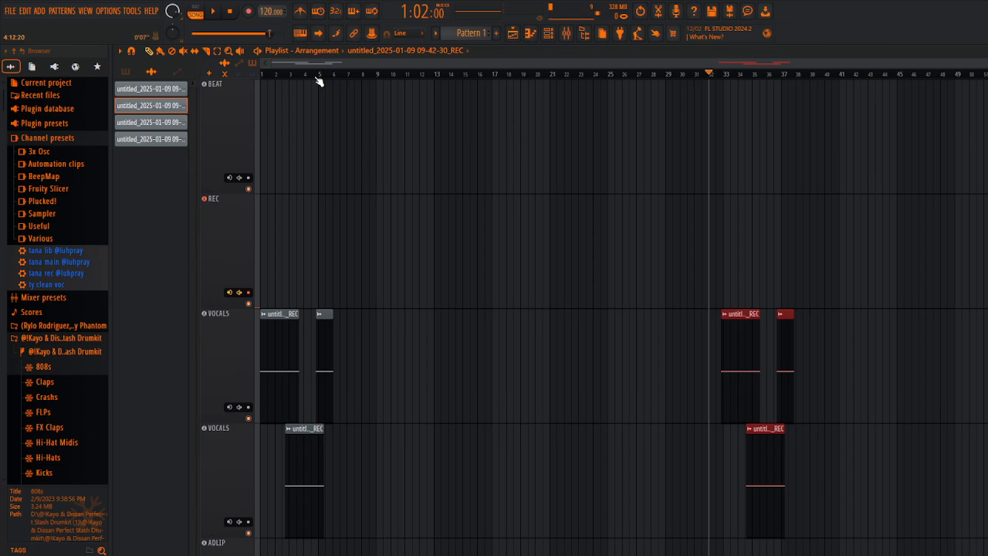
left_click(262, 74)
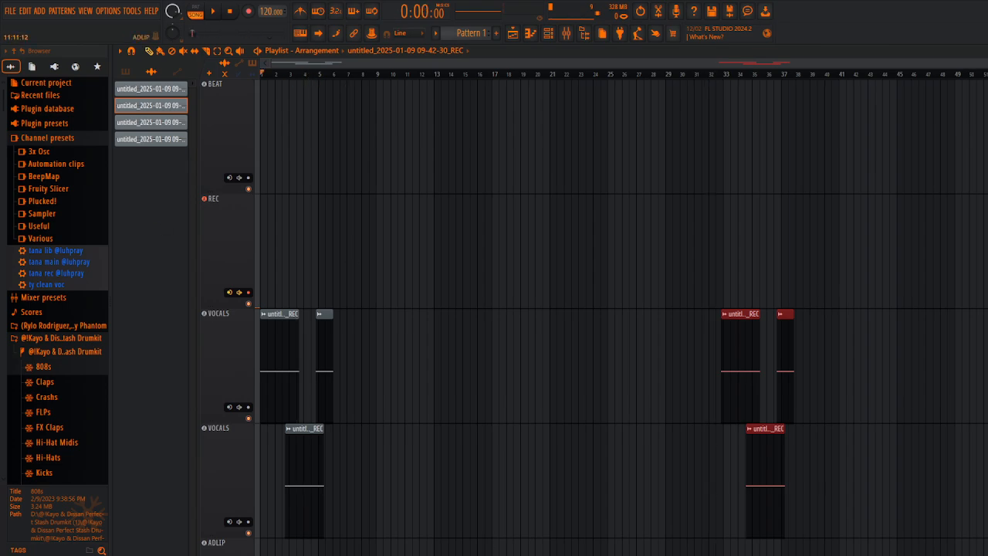
mouse_move(397, 547)
left_click(459, 498)
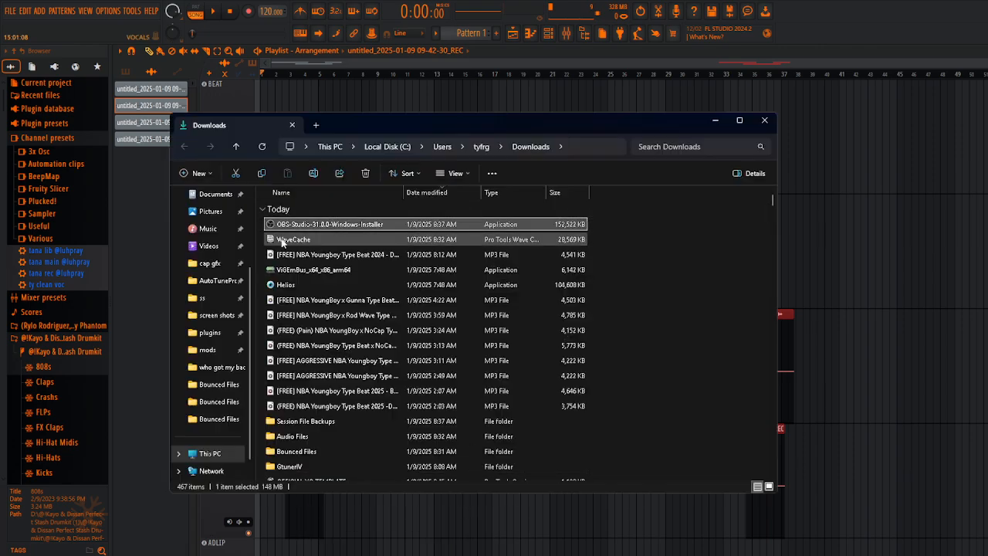
left_click(330, 256)
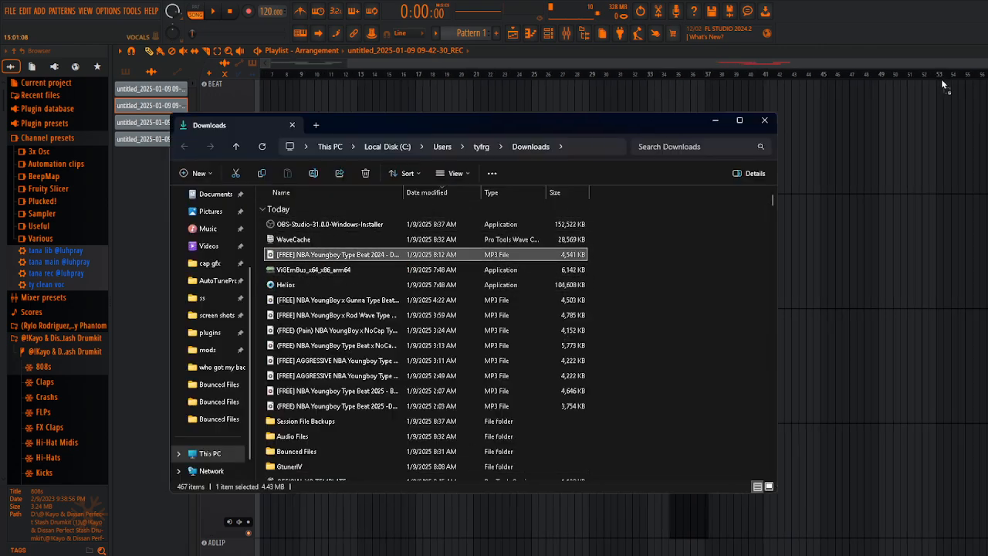
left_click_drag(942, 80, 810, 132)
left_click_drag(893, 135, 233, 159)
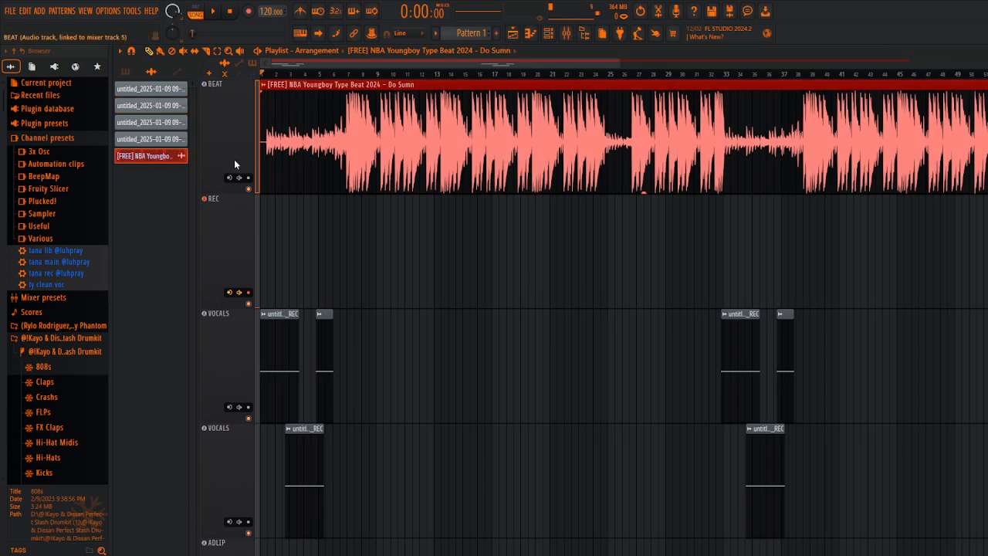
Step: Play the start of the beat and place the playhead at bar 33 to compare the pasted vocals with the beat
key("space")
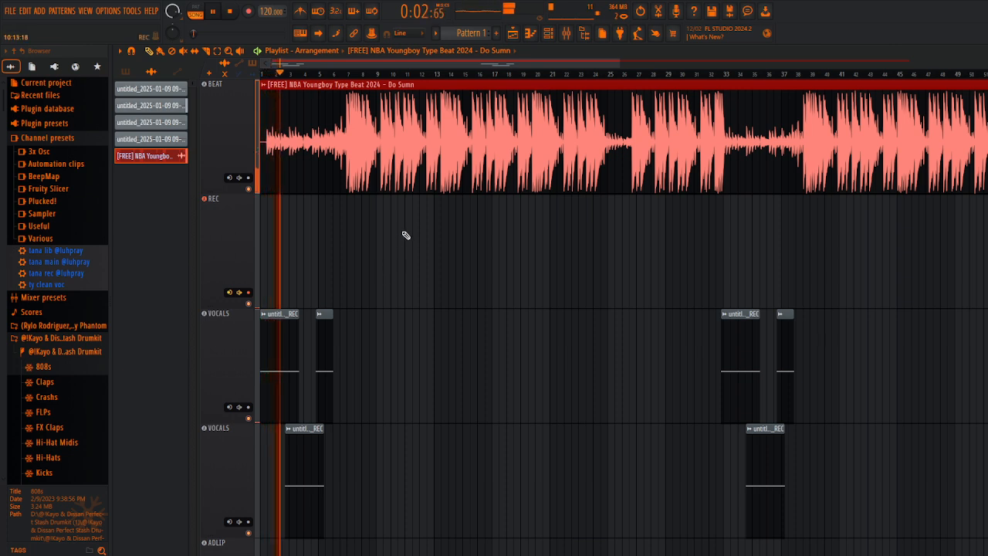
key("space")
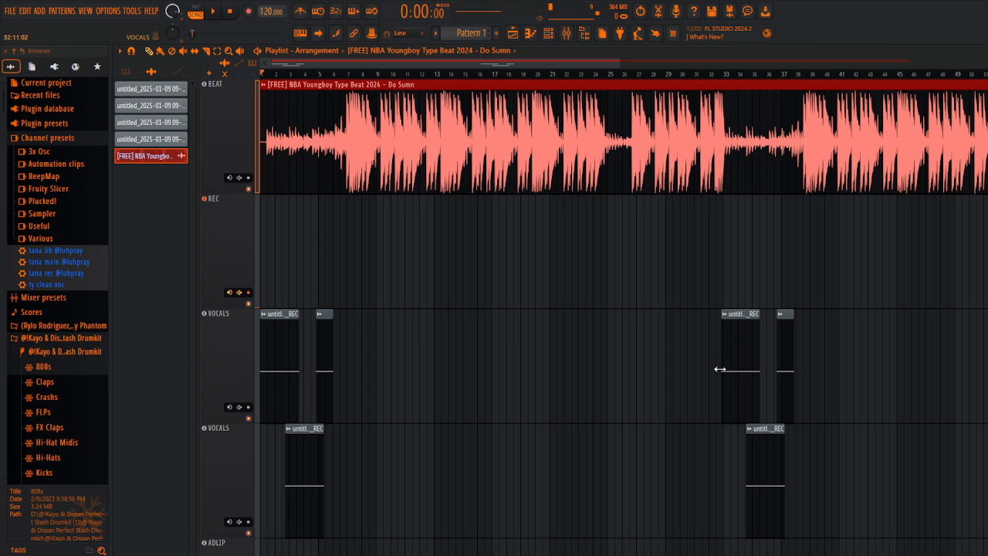
scroll(545, 404, "down", 4)
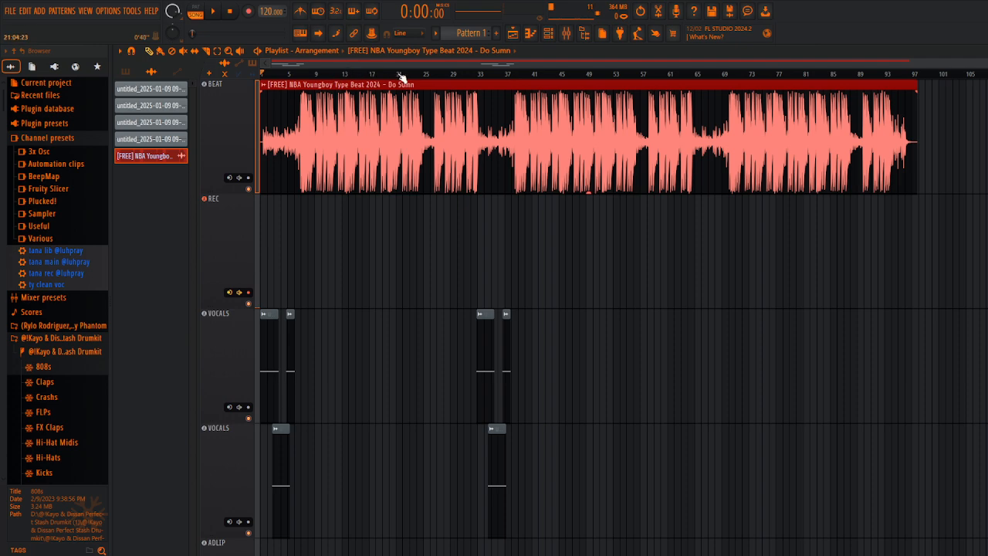
mouse_move(491, 76)
left_mouse_down()
mouse_move(552, 82)
mouse_move(461, 70)
mouse_move(479, 70)
left_mouse_up()
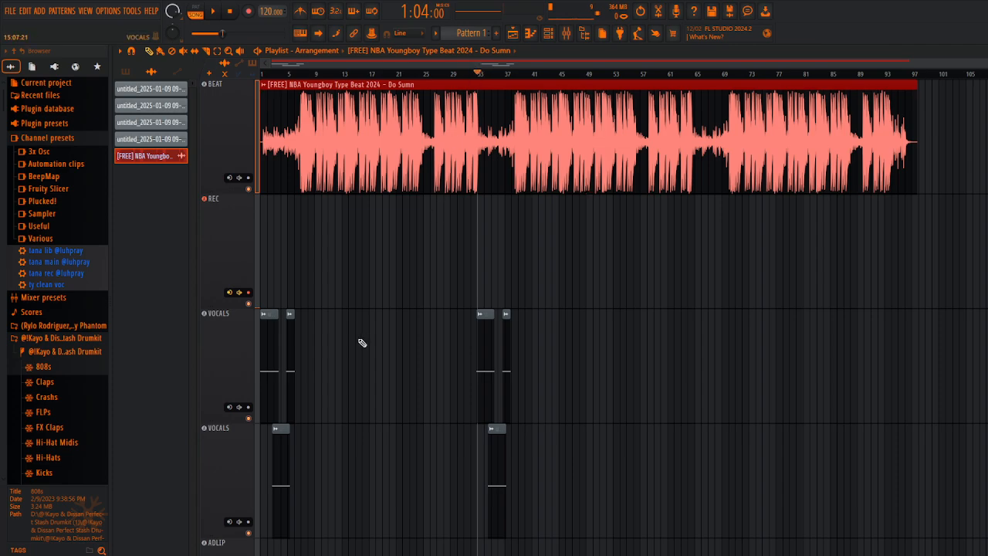
scroll(379, 357, "up", 4)
scroll(400, 244, "down", 5)
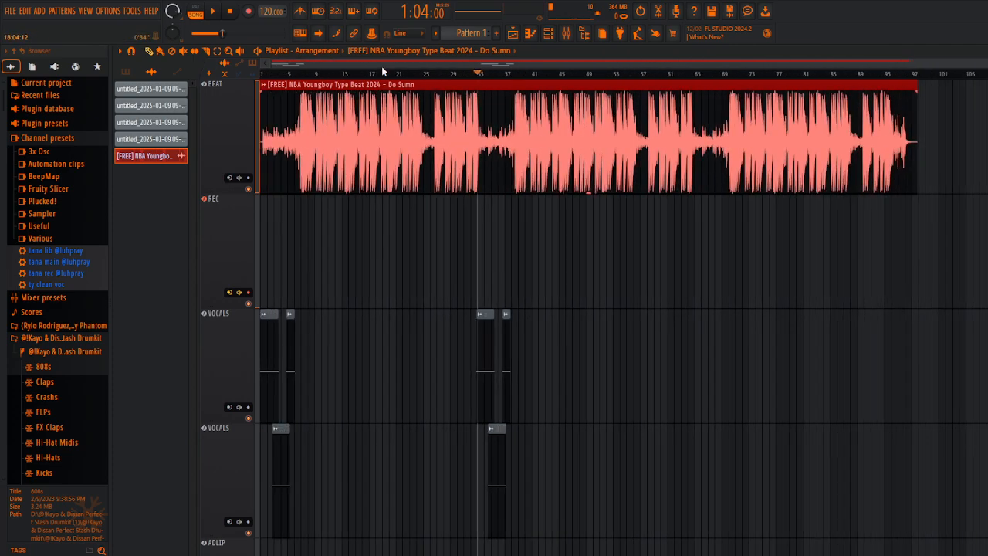